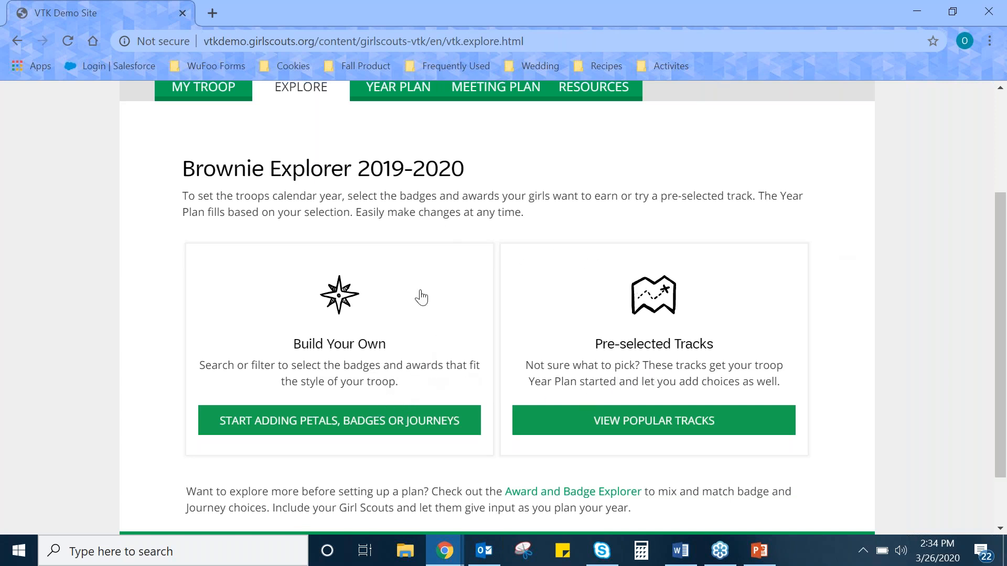
Start a custom year plan for the Brownie troop and search for "Pets" meetings.
left_click(320, 423)
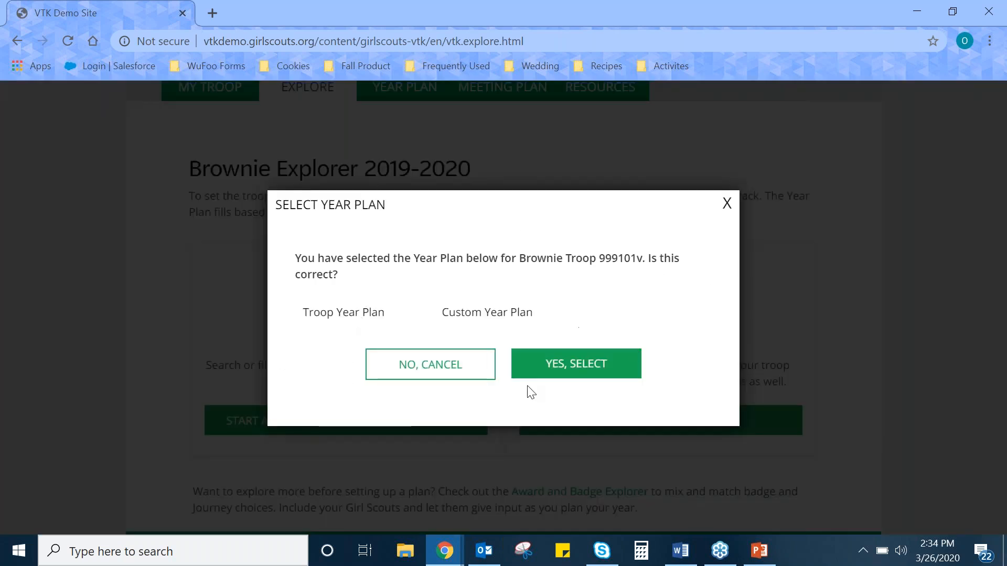
left_click(555, 368)
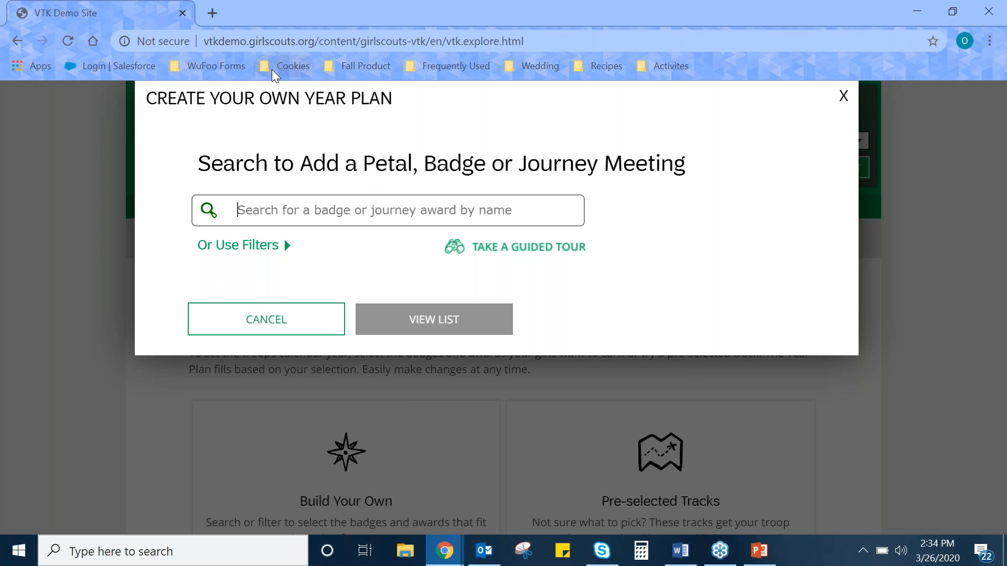
type("P")
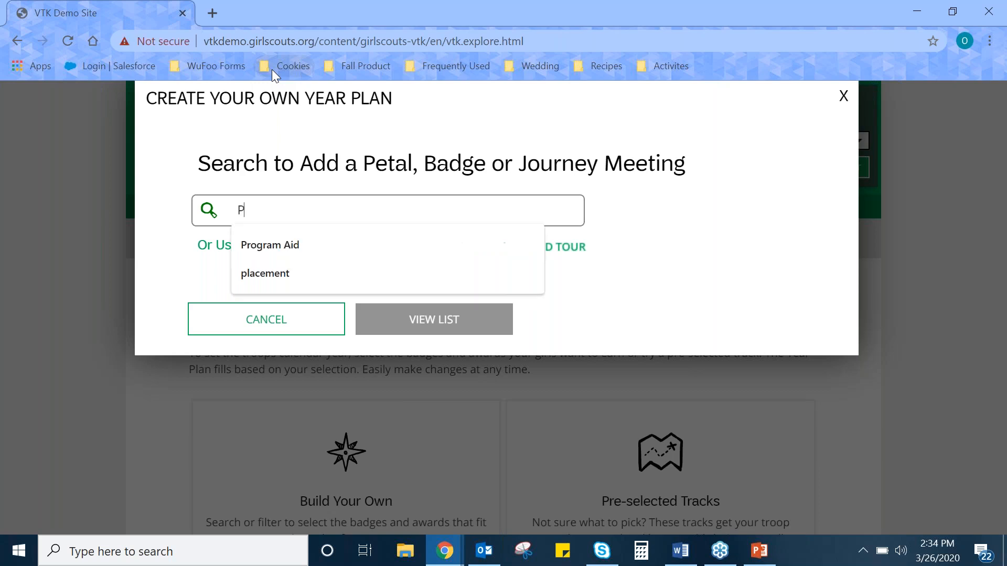
type("ets")
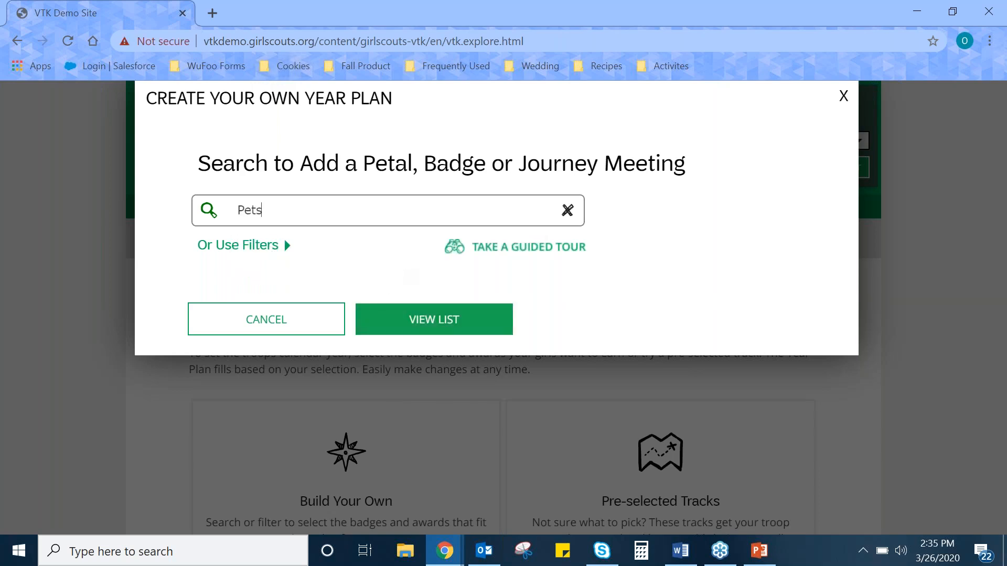
left_click(378, 326)
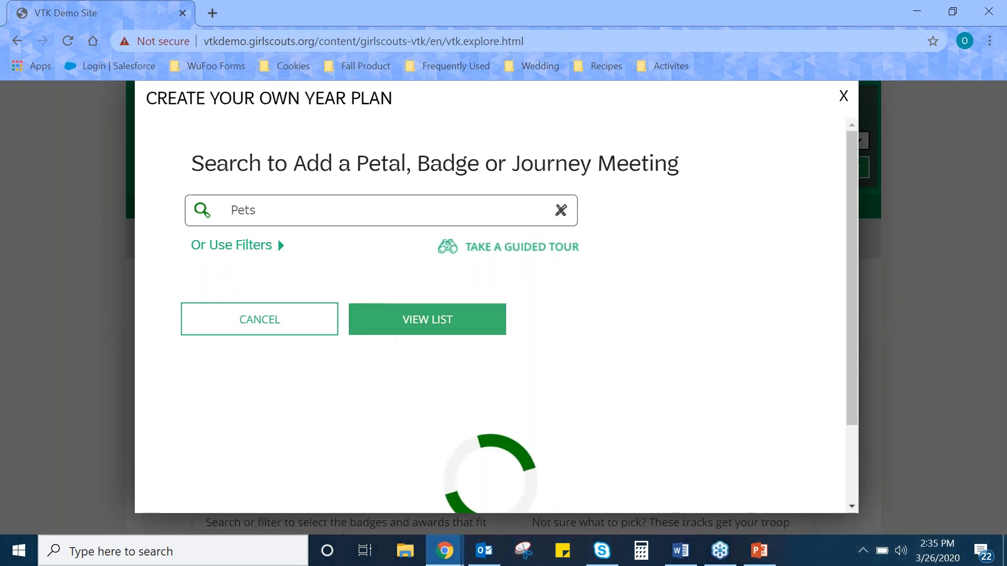
Select the Brownie meetings Pets 1 and Pets 2 and add them to the year plan.
scroll(641, 236, "down", 7)
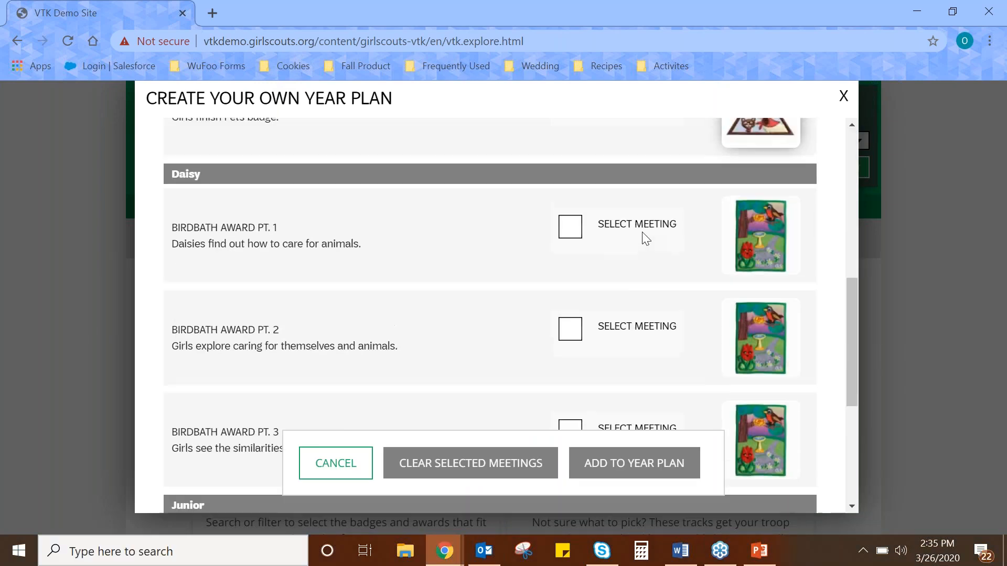
scroll(644, 237, "up", 5)
scroll(649, 234, "down", 8)
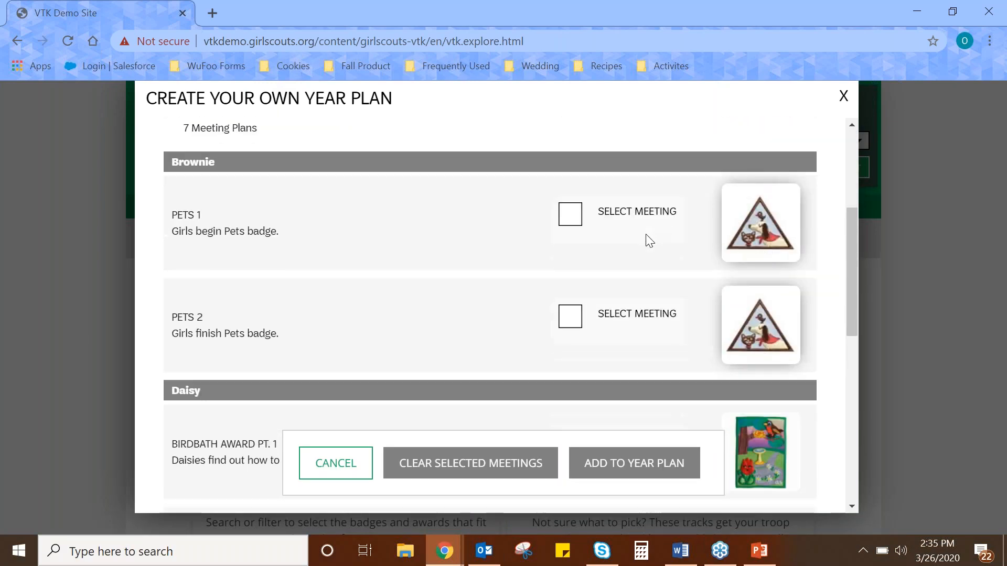
scroll(646, 236, "up", 7)
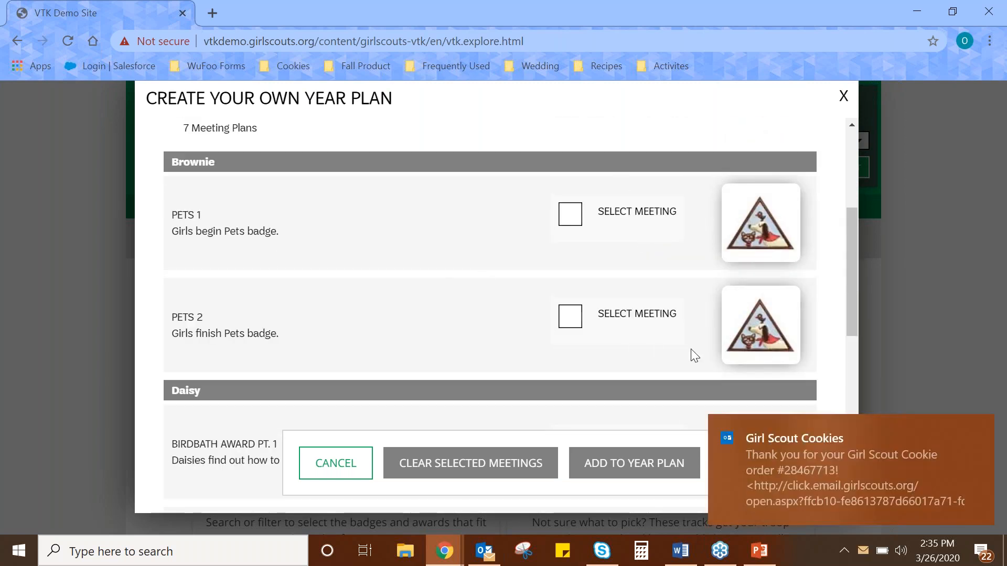
left_click(976, 430)
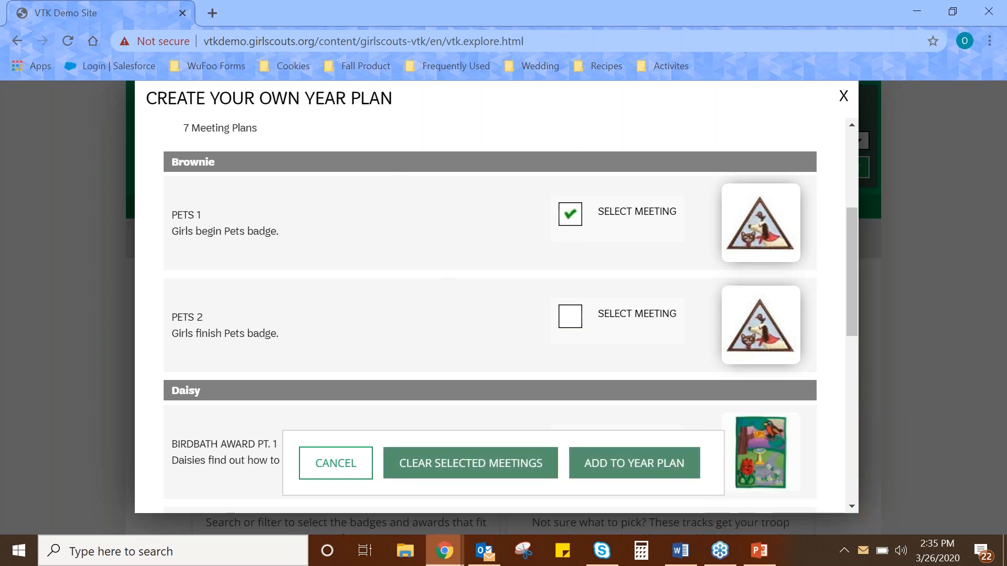
left_click(573, 318)
left_click(635, 460)
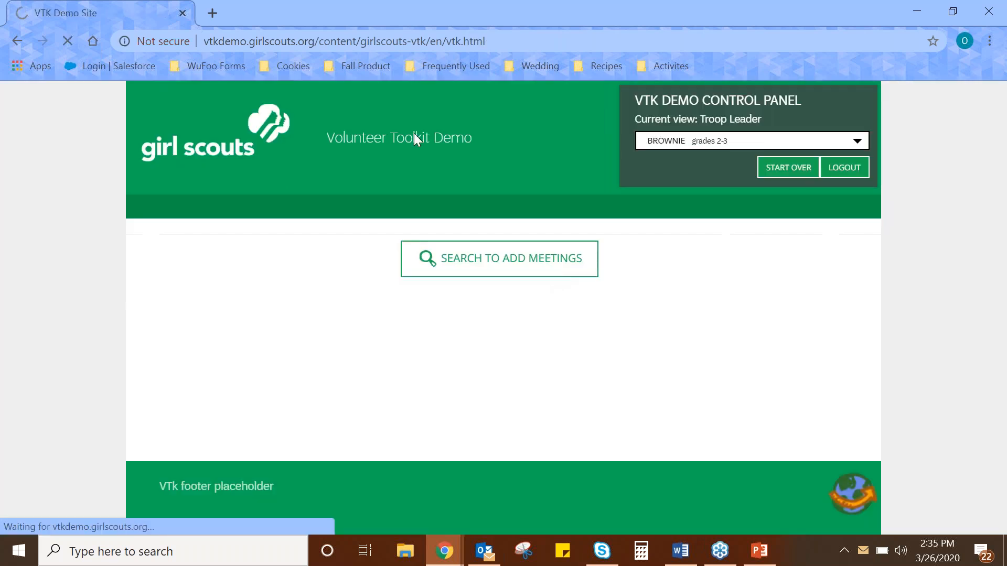
Review the custom year plan's meetings, its dated events and the options for adding more.
scroll(368, 215, "down", 3)
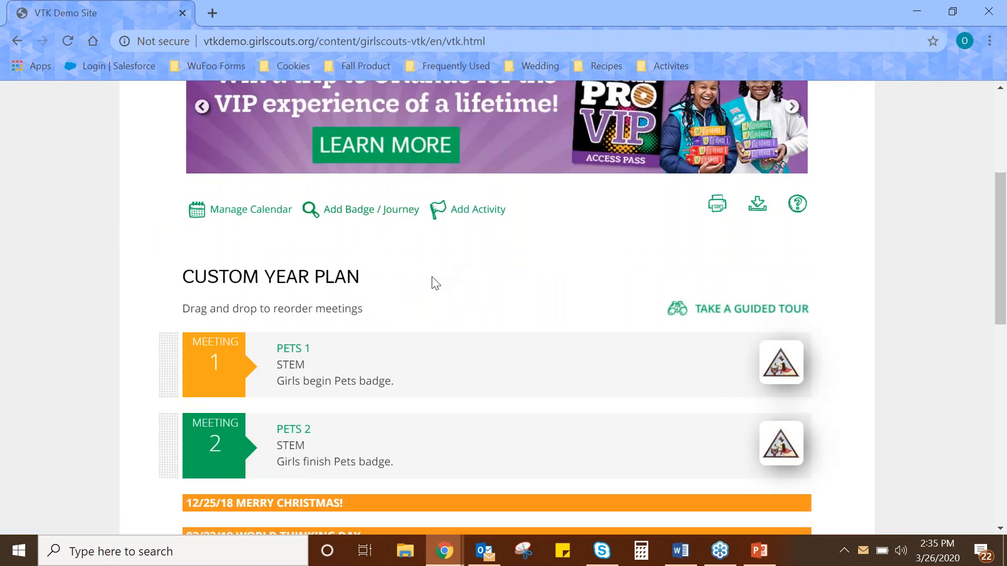
scroll(418, 297, "down", 2)
scroll(377, 294, "up", 3)
scroll(377, 296, "down", 2)
scroll(315, 210, "down", 2)
scroll(331, 247, "up", 2)
scroll(256, 196, "up", 3)
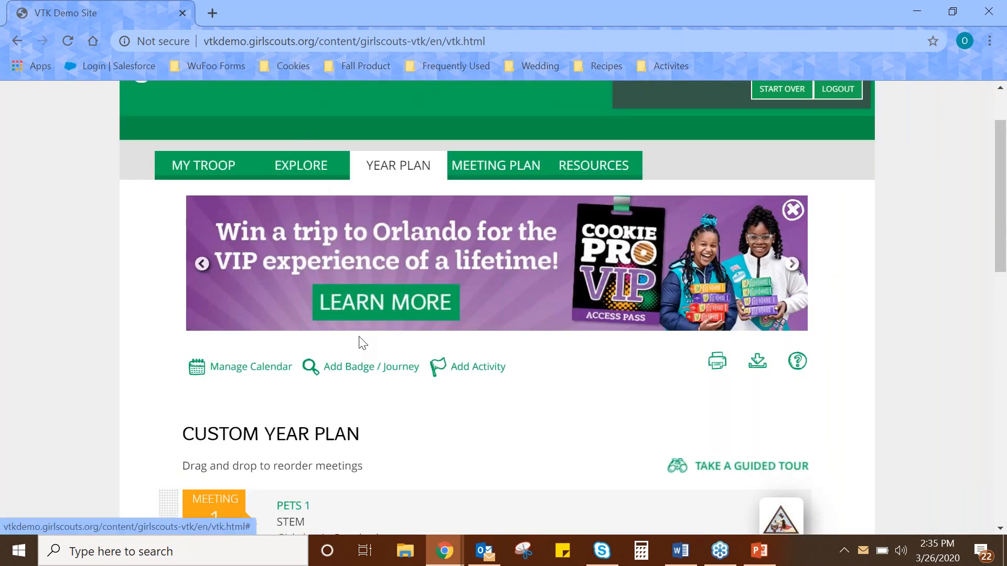
scroll(349, 375, "down", 2)
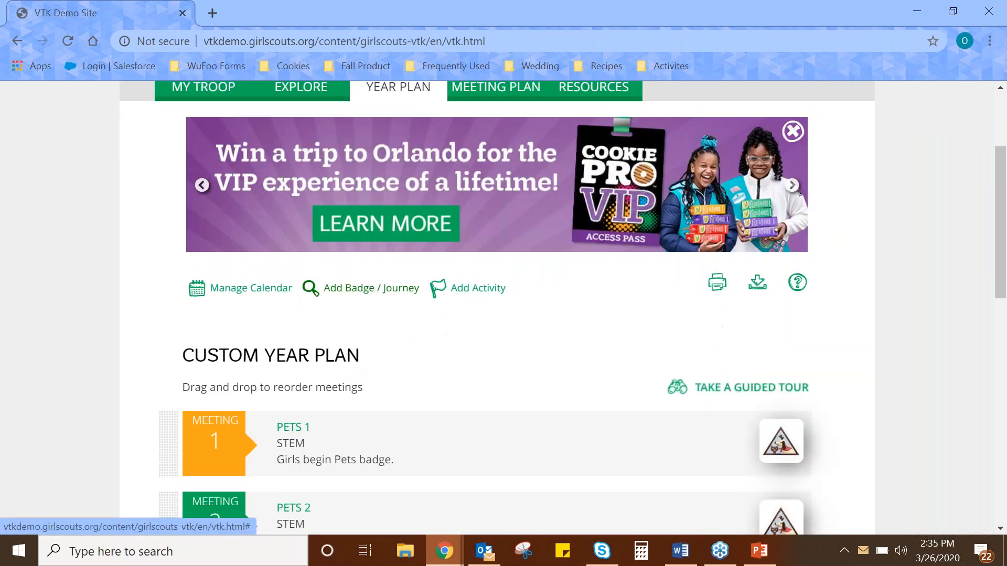
Start adding another badge or journey, filtering the meetings by the Brownie level and the Badges Petals plan type.
left_click(340, 295)
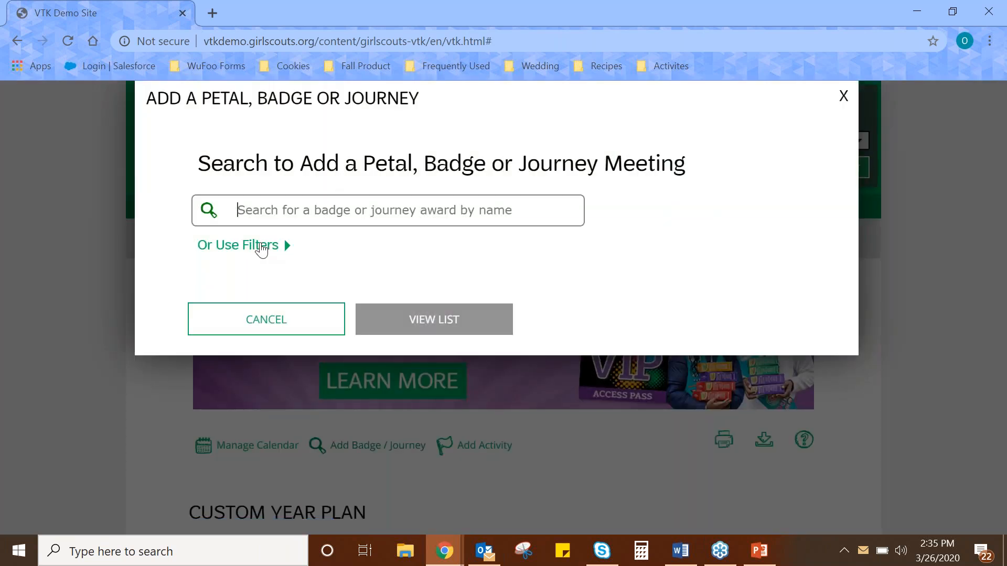
left_click(261, 250)
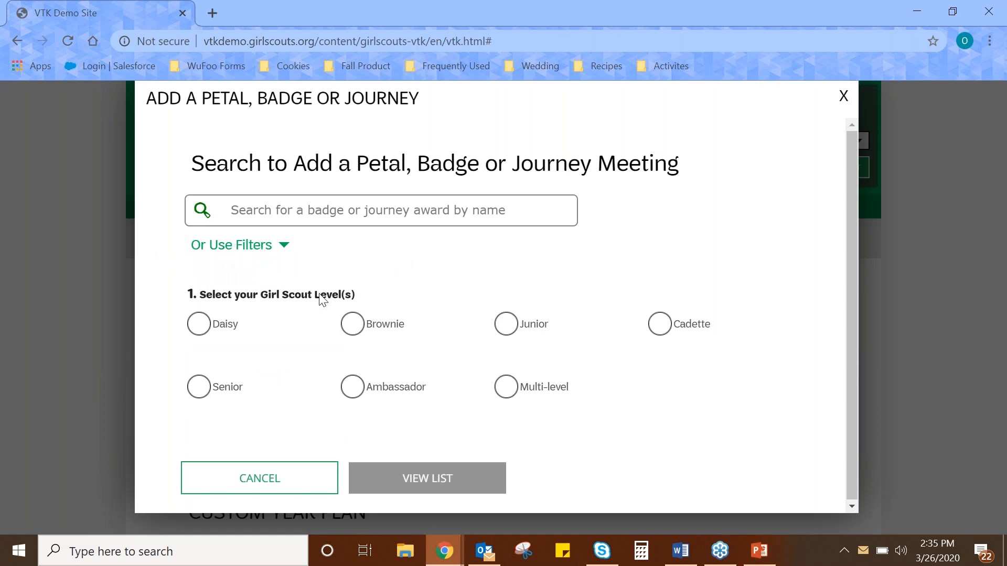
left_click(348, 330)
scroll(469, 254, "down", 3)
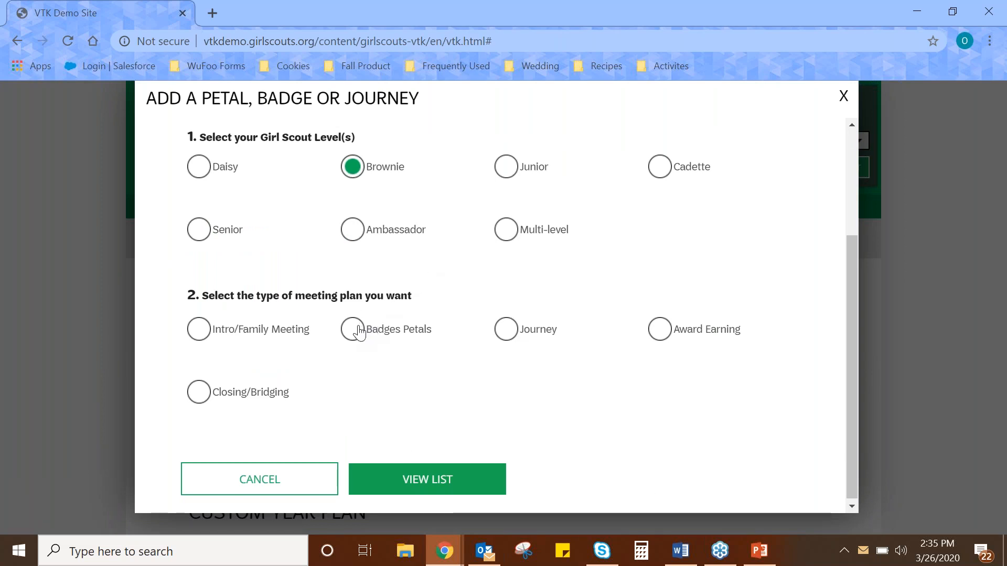
left_click(353, 330)
scroll(392, 348, "down", 3)
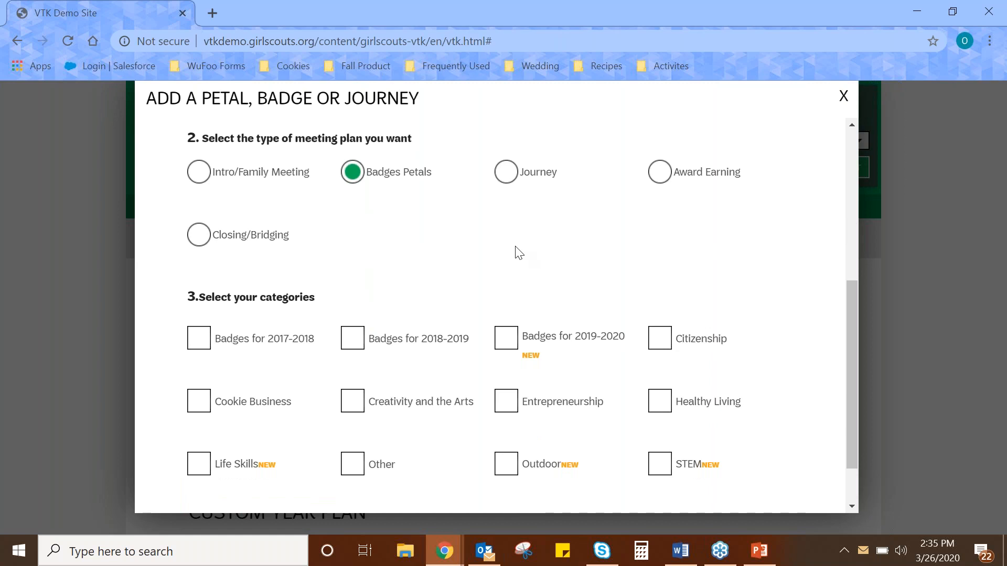
Narrow the meeting filter to only the STEM category, clearing Life Skills and Outdoor, and list the matching meeting plans.
left_click(197, 466)
left_click(507, 468)
left_click(660, 465)
left_click(202, 466)
left_click(499, 464)
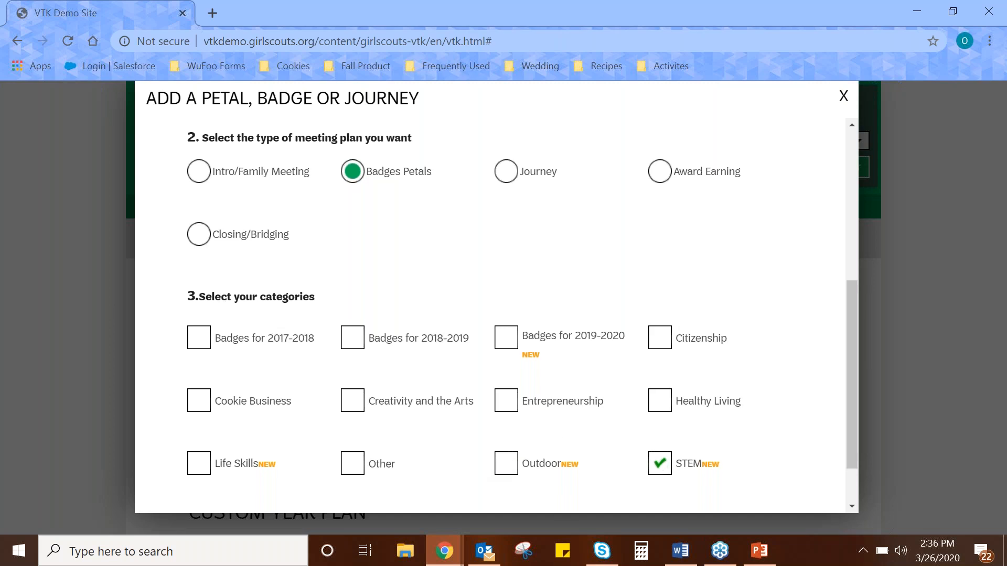
scroll(394, 486, "down", 2)
left_click(396, 486)
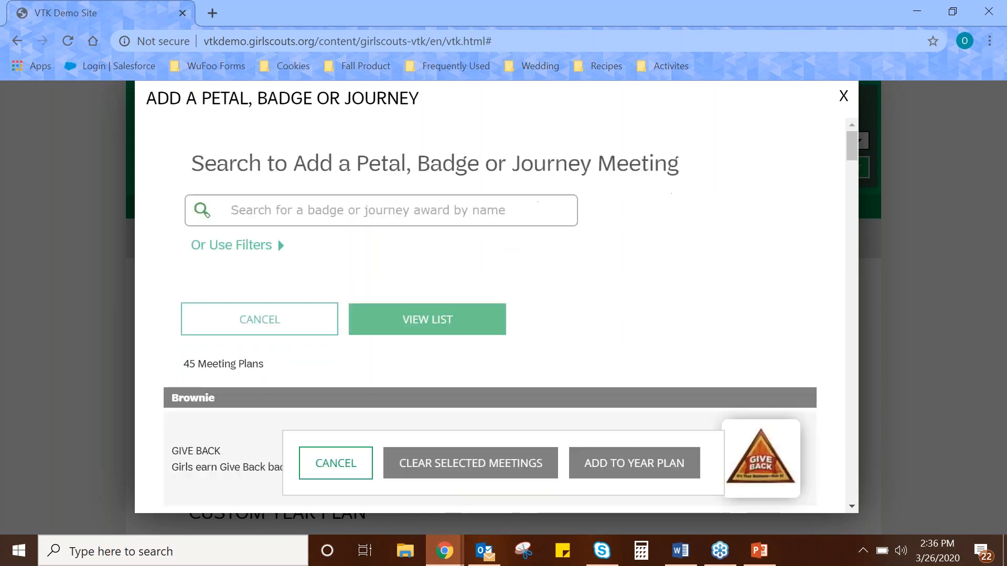
Find the Computer Expert 1 and Computer Expert 2 meetings in the filtered list and add both to the year plan.
scroll(598, 329, "down", 2)
scroll(599, 329, "down", 1)
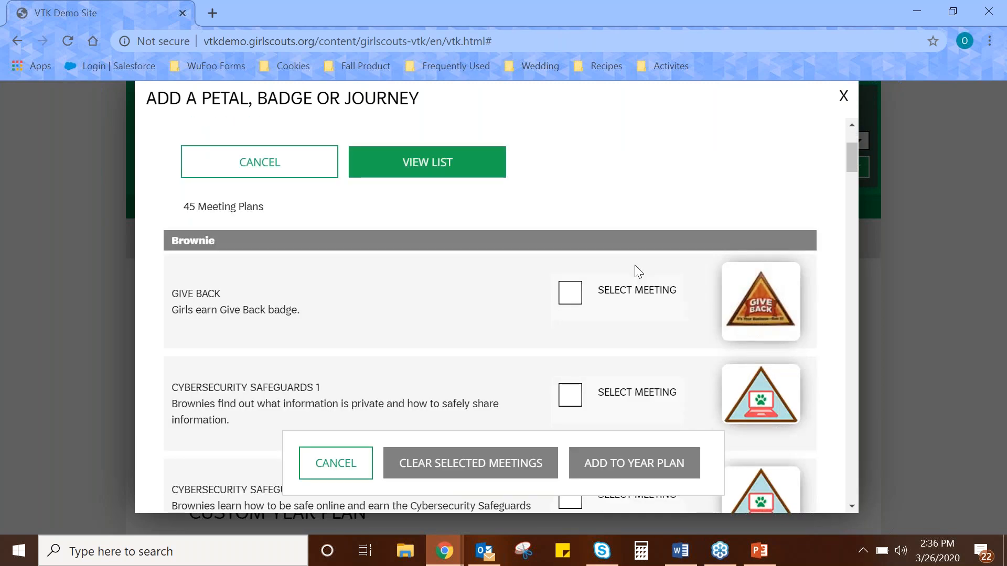
scroll(638, 272, "down", 3)
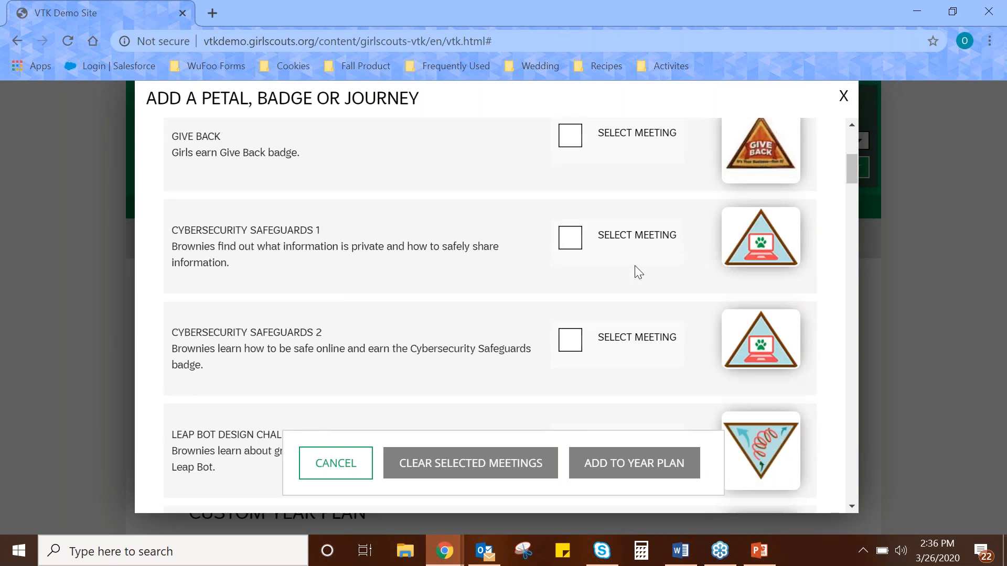
scroll(634, 267, "down", 5)
scroll(633, 272, "down", 2)
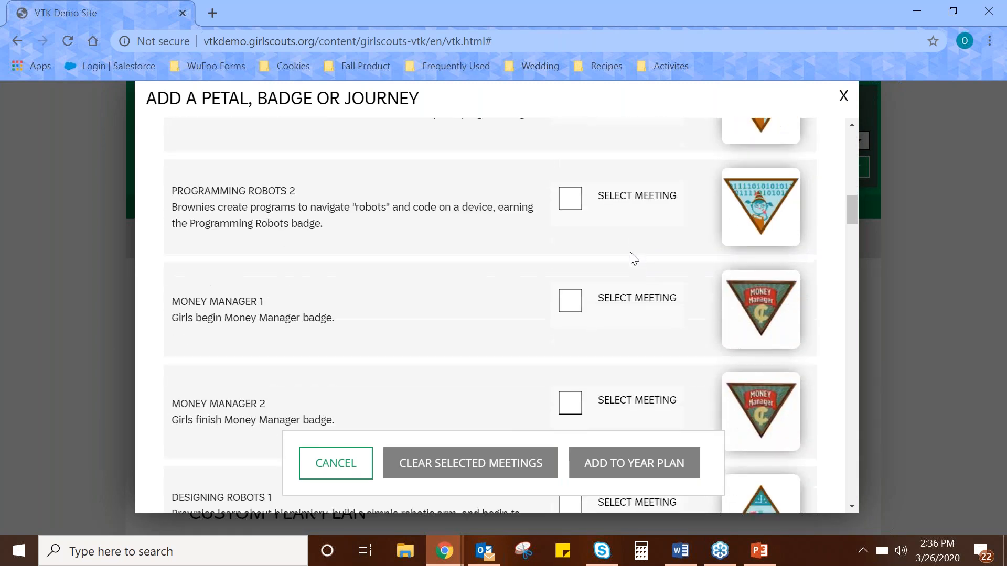
scroll(621, 241, "down", 3)
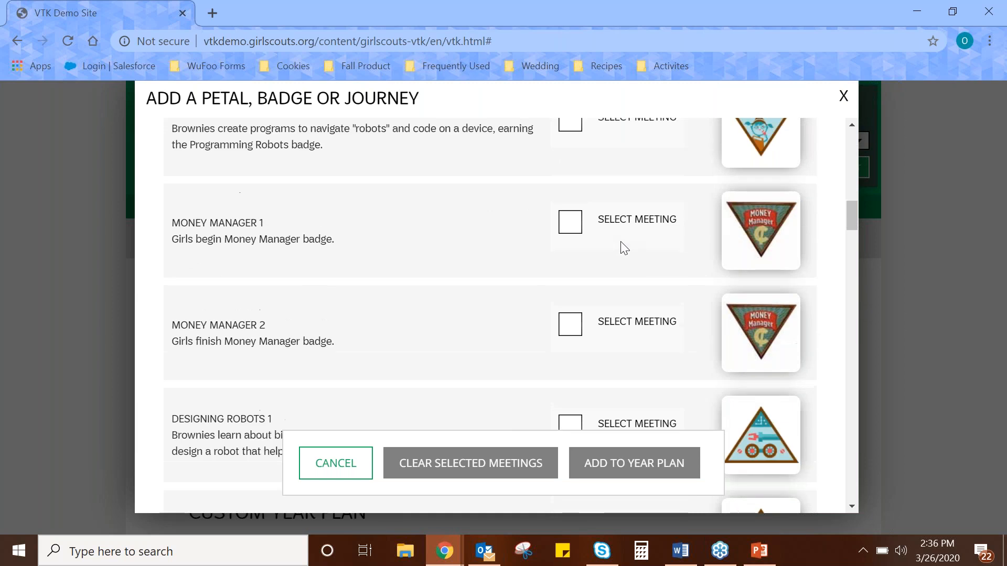
scroll(624, 246, "down", 3)
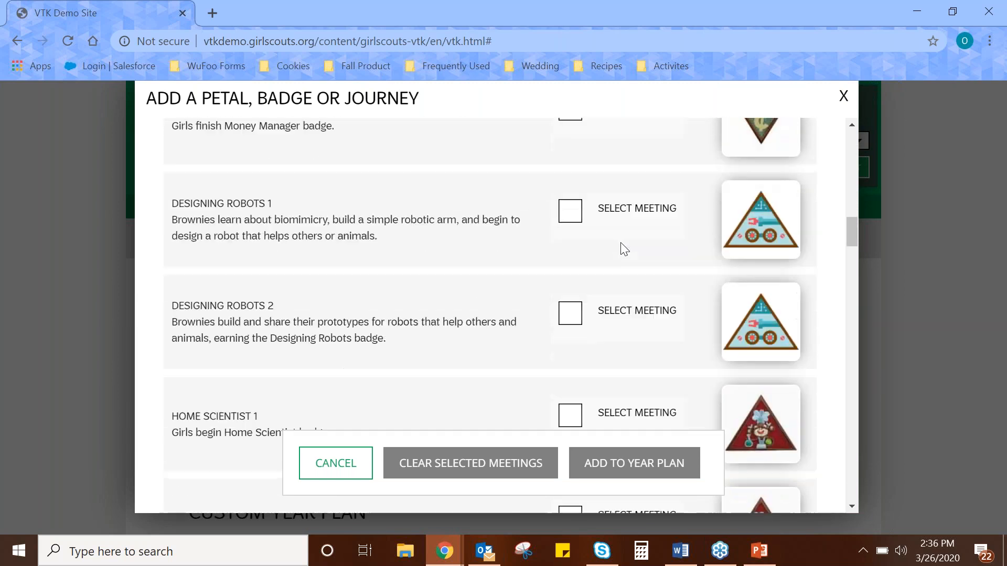
scroll(638, 213, "down", 3)
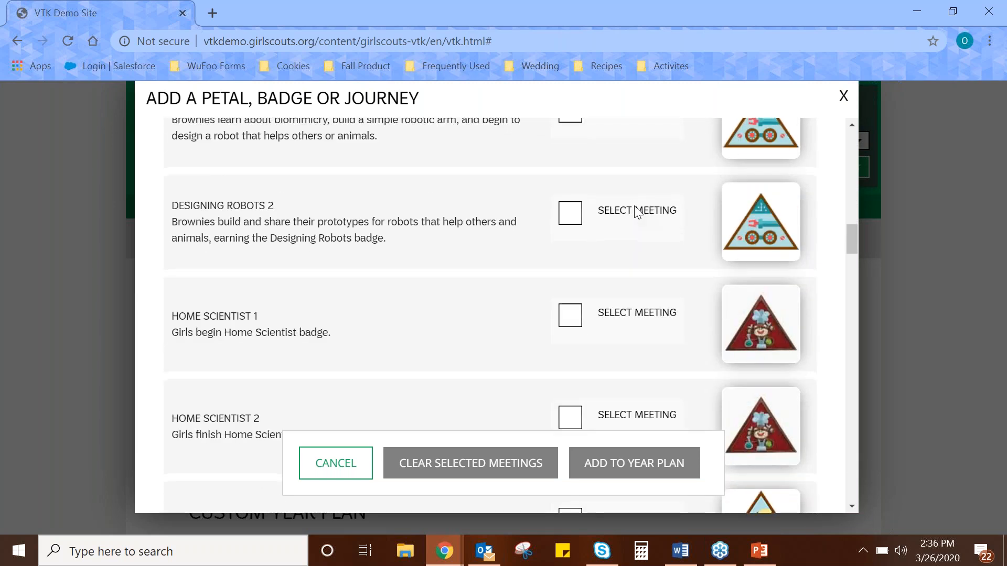
scroll(638, 213, "down", 10)
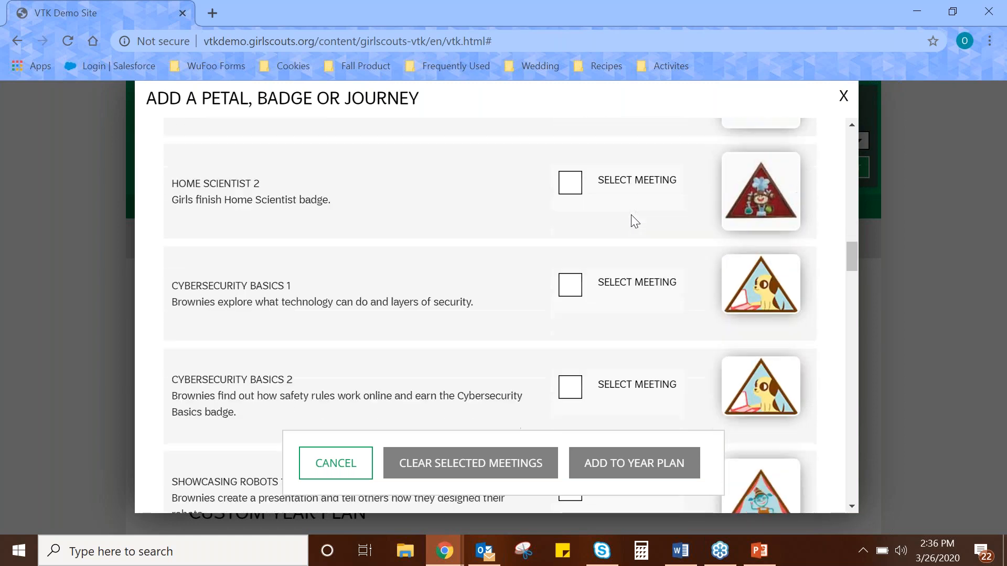
scroll(631, 215, "down", 4)
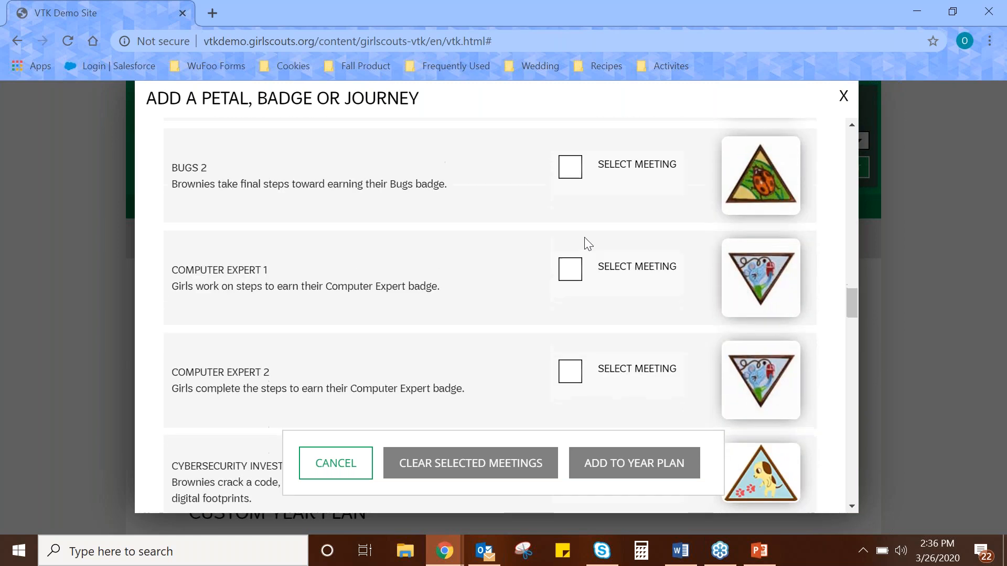
left_click(576, 276)
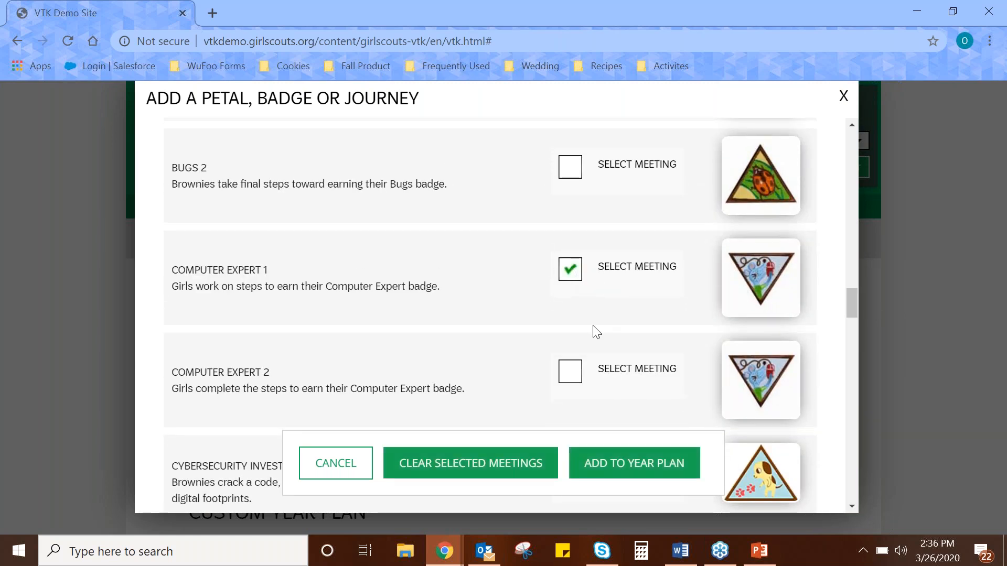
left_click(575, 377)
left_click(643, 470)
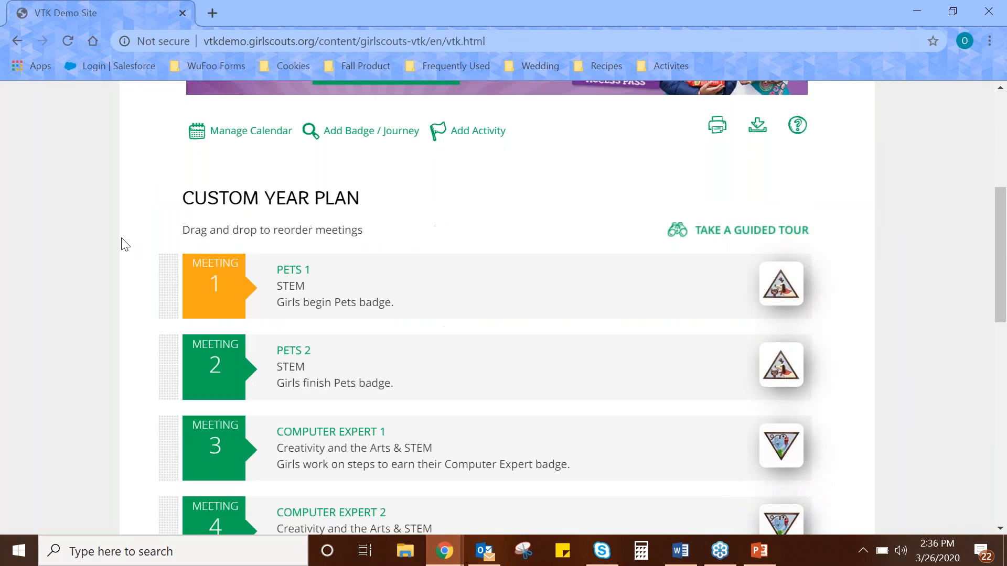
Check the meetings in the custom year plan and search for "Dancer" badge meetings to add.
scroll(125, 244, "down", 3)
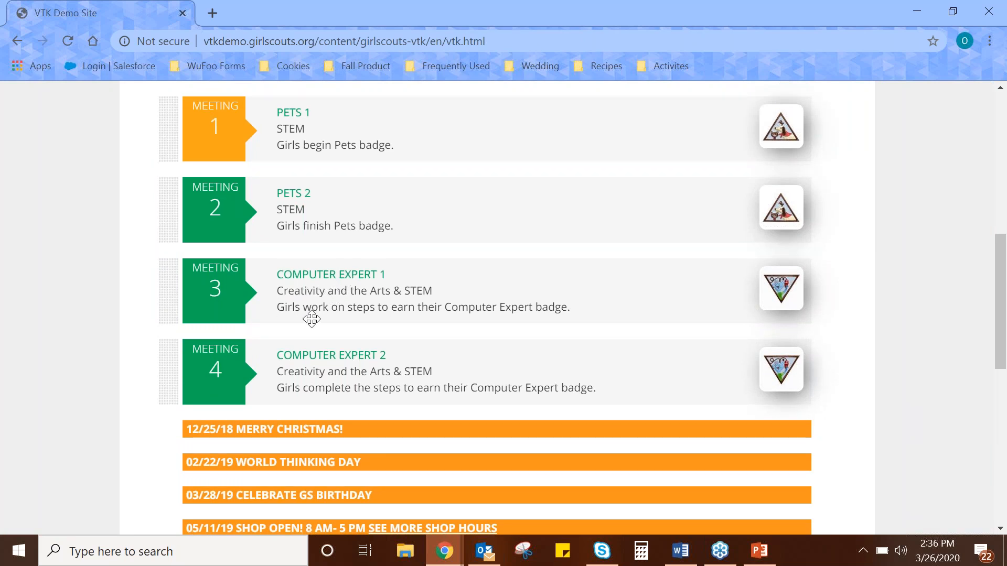
scroll(344, 278, "up", 2)
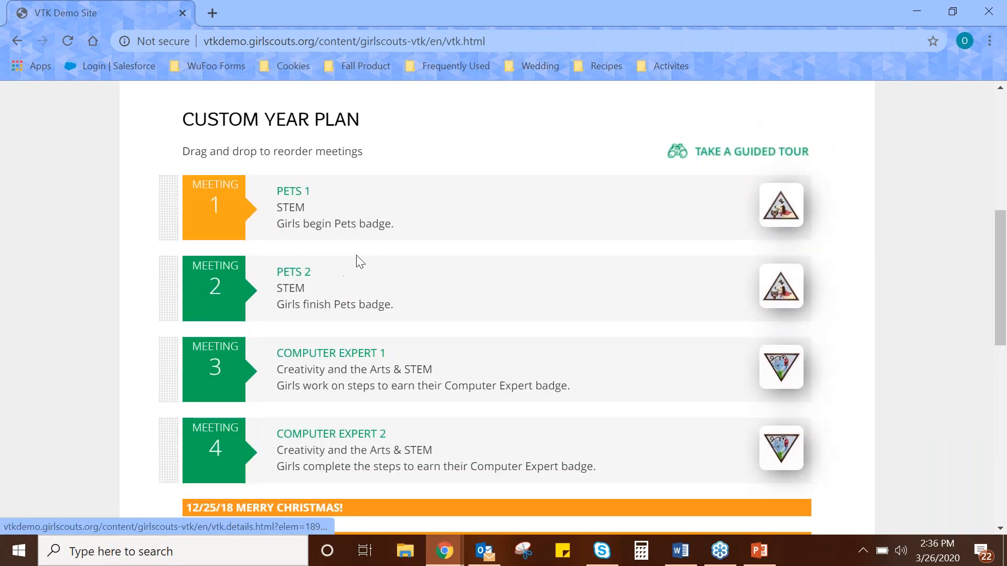
scroll(356, 257, "up", 4)
left_click(330, 216)
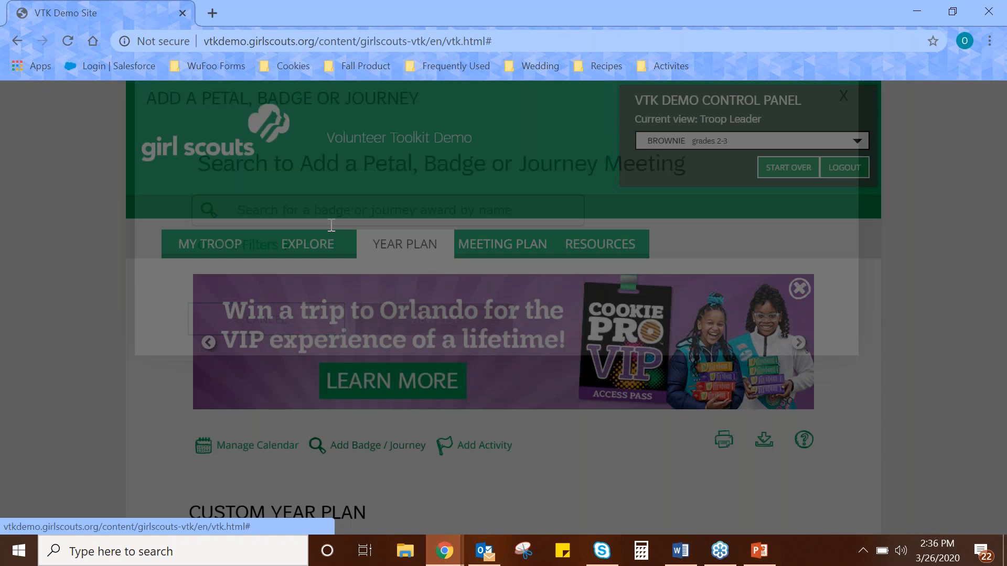
type("Dancer")
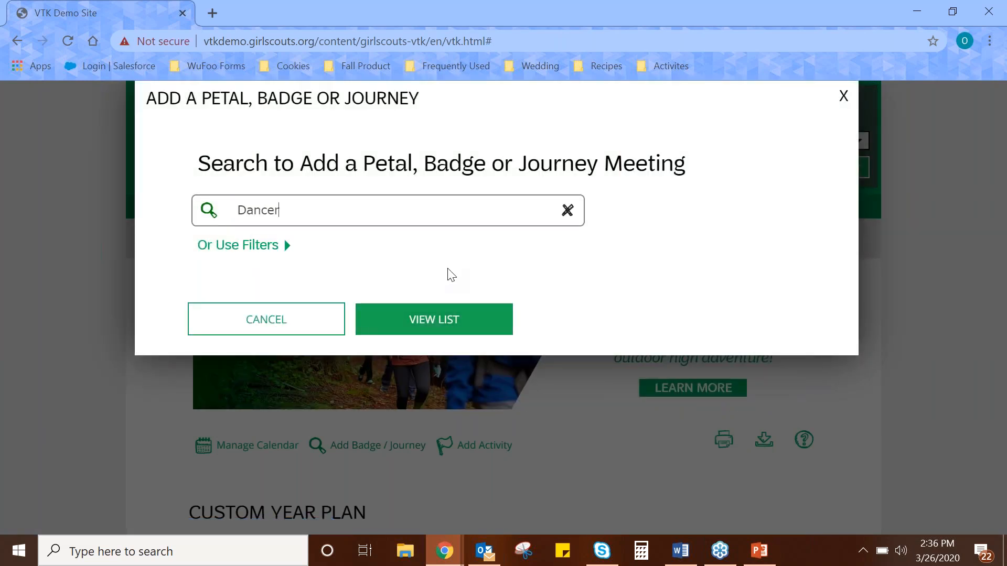
left_click(432, 322)
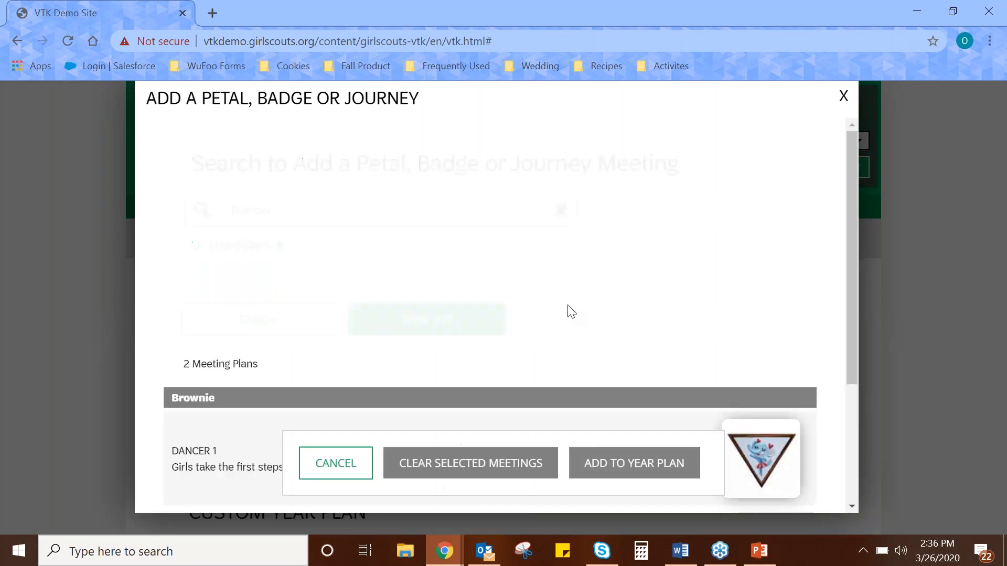
Select the Dancer 1 and Dancer 2 meetings in the search results and add both to the year plan.
scroll(587, 299, "down", 3)
left_click(571, 293)
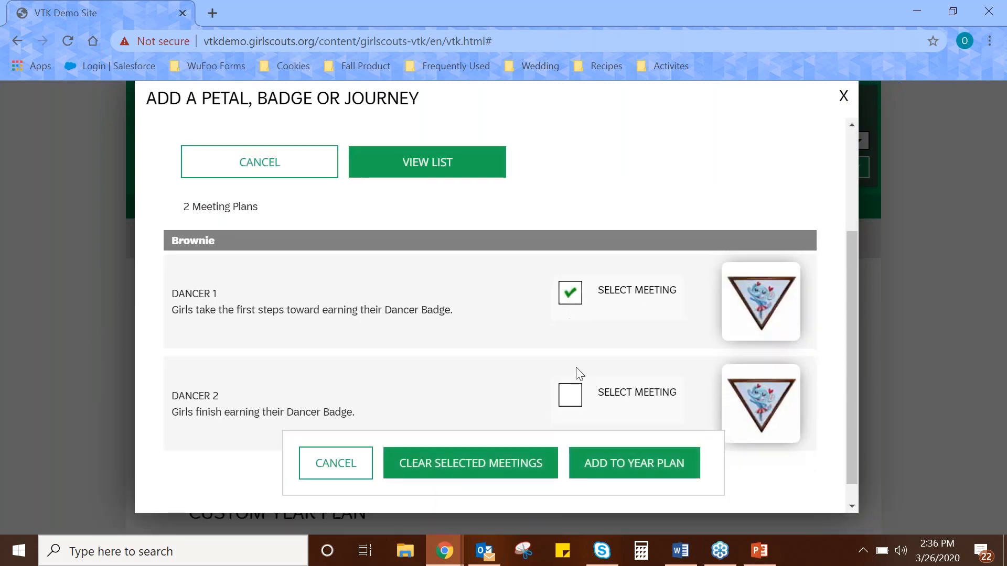
left_click(569, 401)
left_click(627, 466)
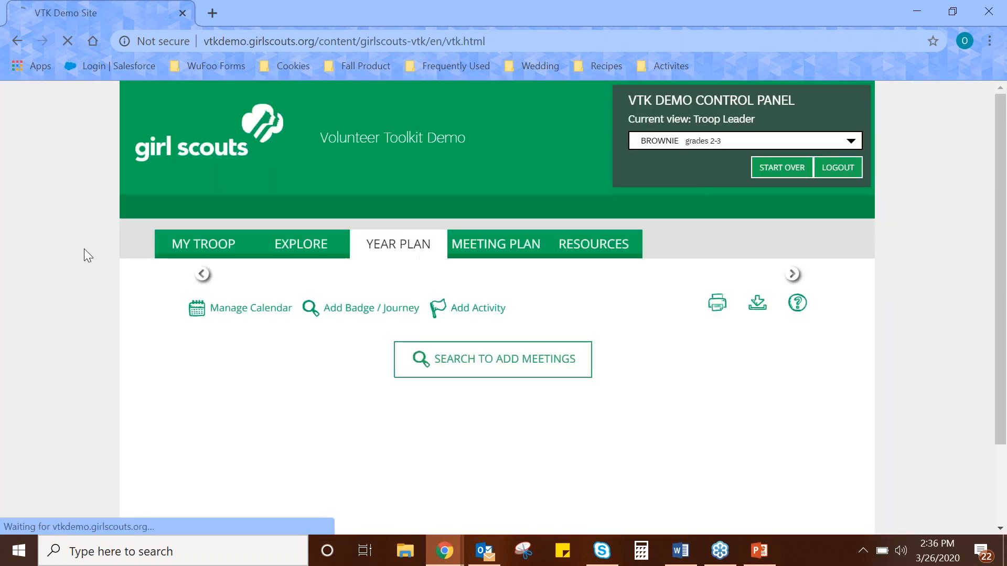
Reorder the custom year plan so Computer Expert 1 and Computer Expert 2 come first, ahead of the Pets meetings.
scroll(71, 294, "down", 7)
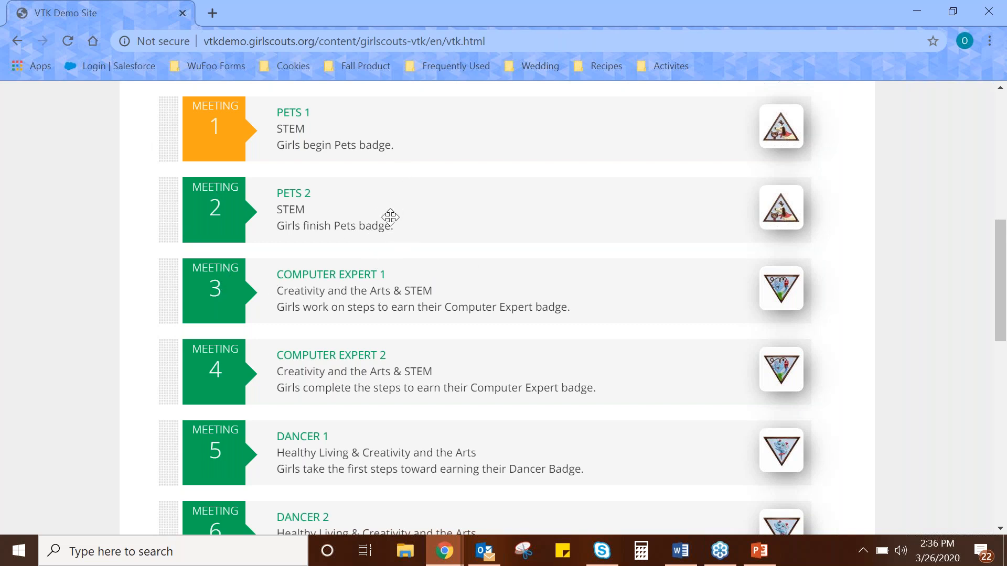
scroll(389, 218, "down", 2)
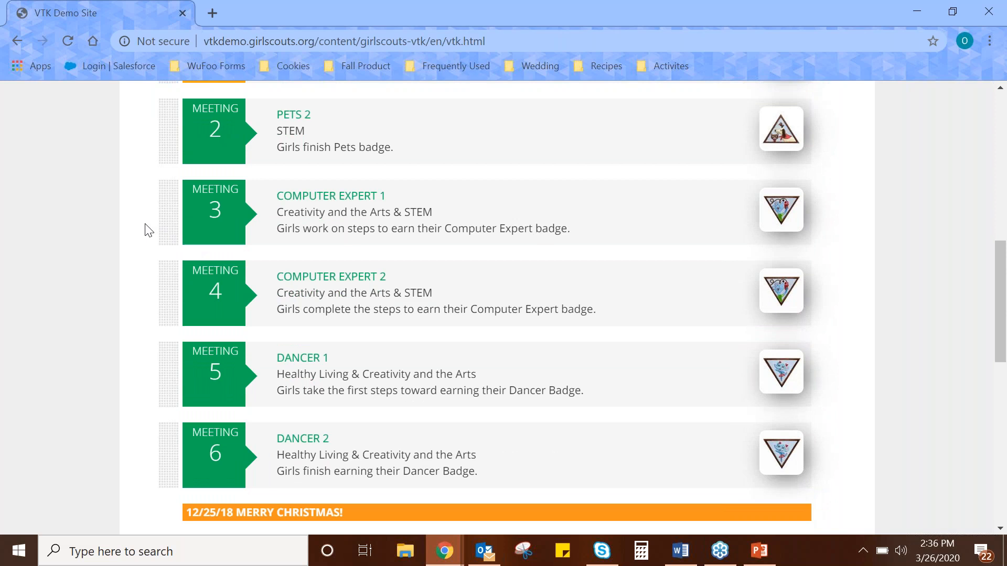
left_click_drag(162, 195, 317, 80)
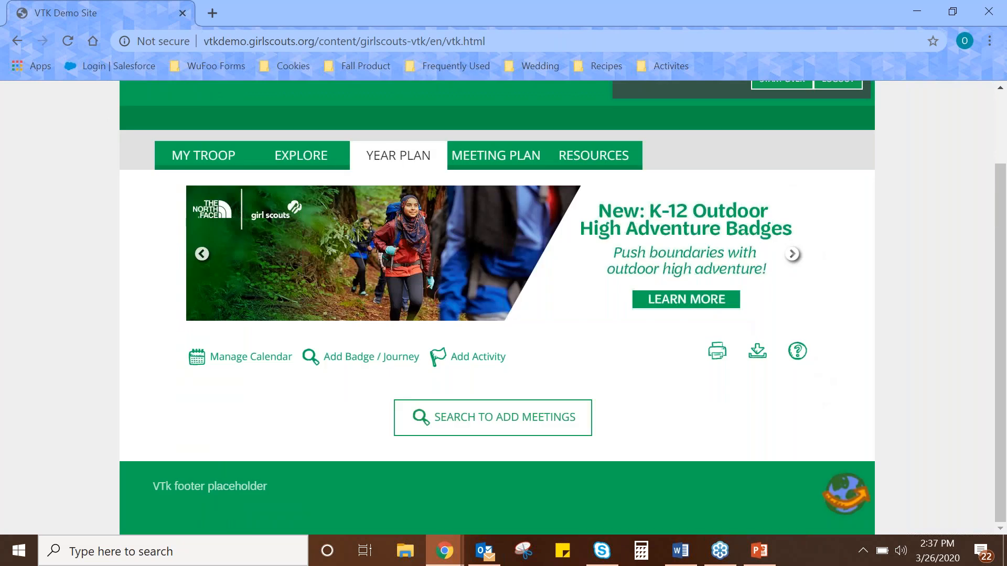
scroll(326, 210, "down", 3)
scroll(327, 210, "up", 3)
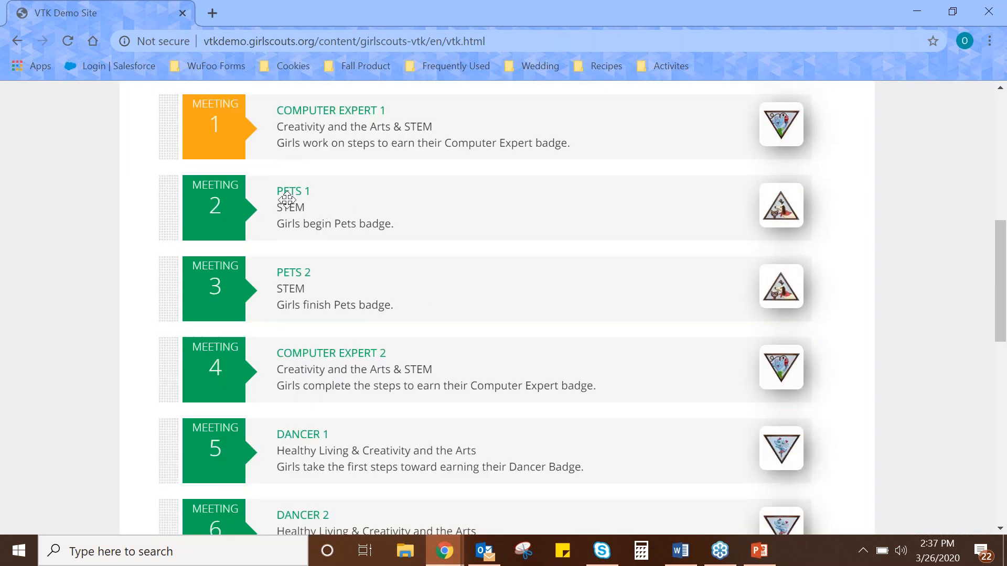
left_click_drag(164, 364, 162, 200)
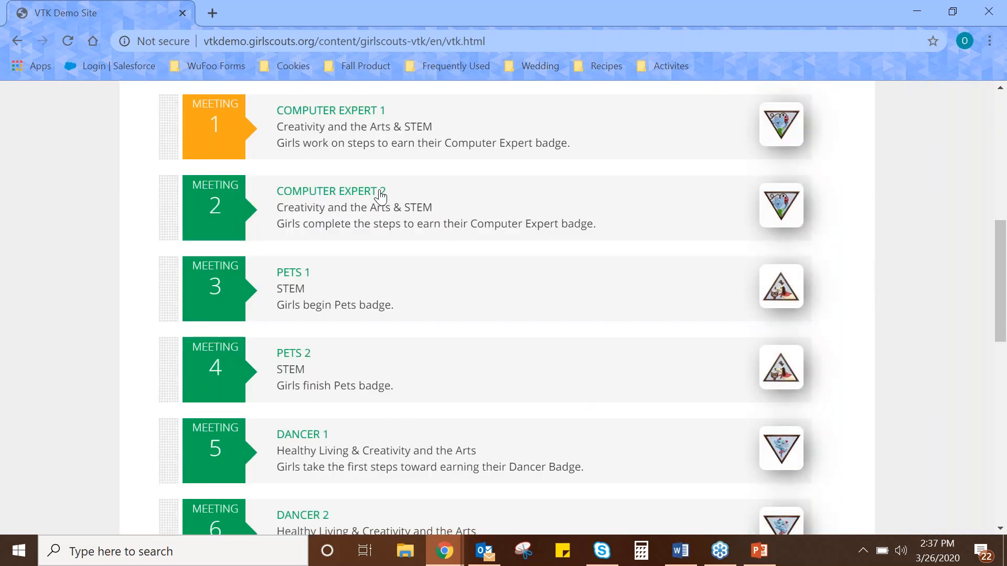
scroll(405, 191, "down", 1)
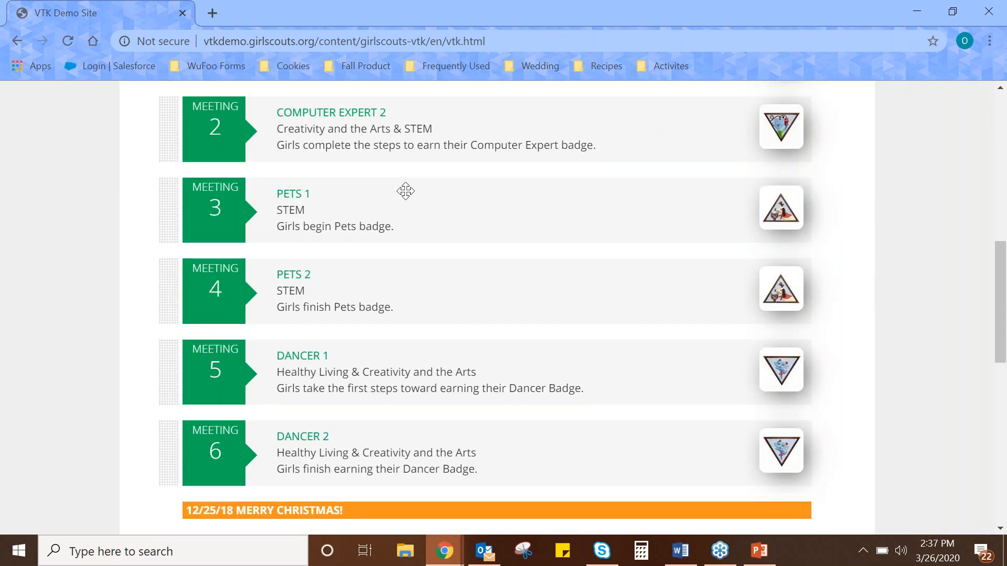
scroll(405, 191, "down", 1)
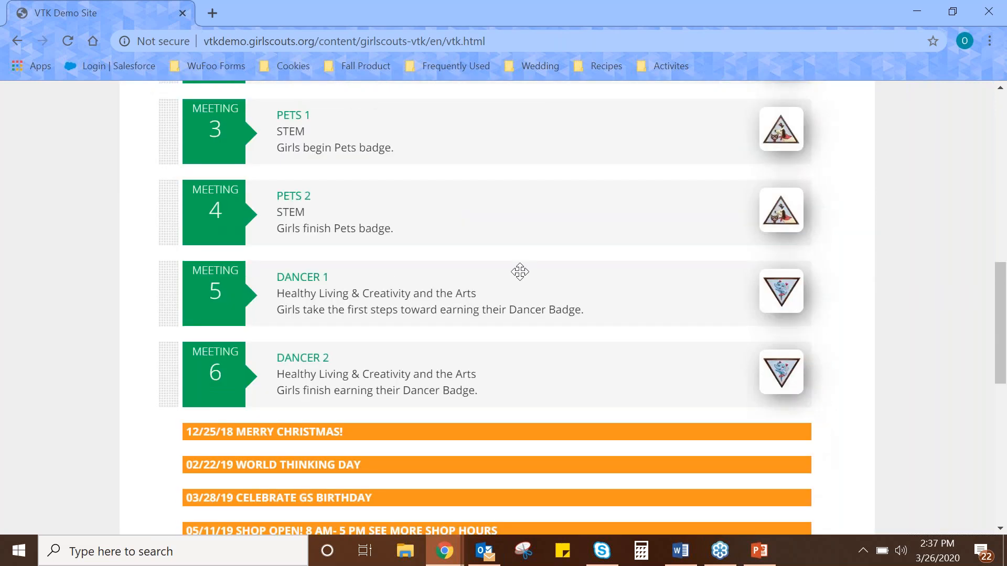
scroll(346, 255, "up", 3)
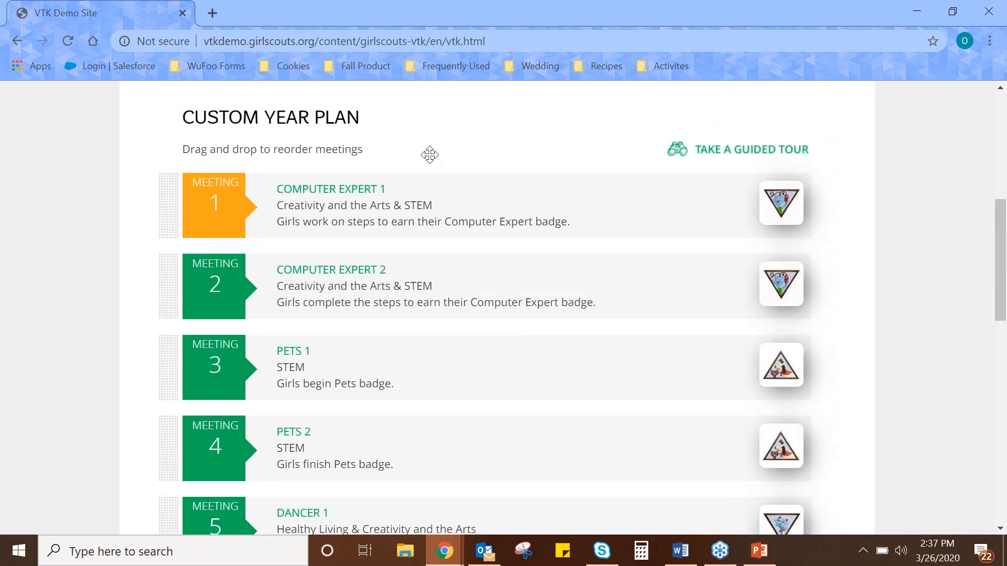
In the calendar management dialog, pick 01/01/2020 as the meeting start date and review the meeting frequency choices.
scroll(398, 262, "up", 1)
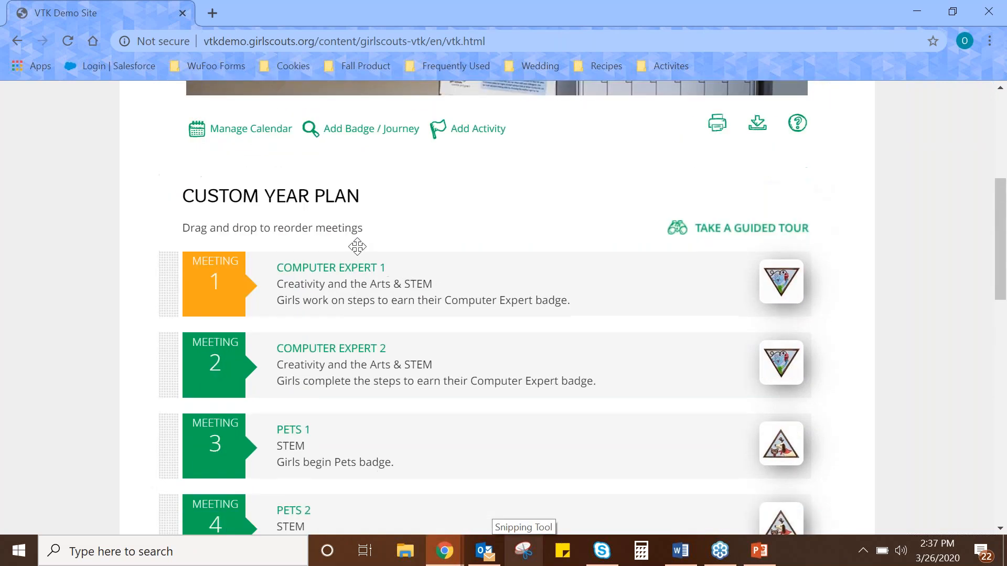
left_click(227, 131)
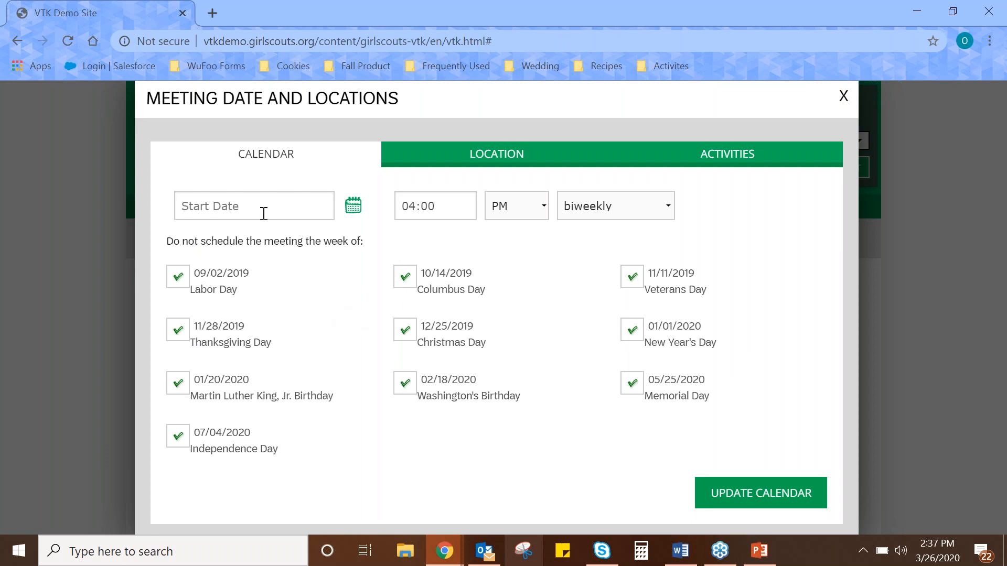
left_click(355, 209)
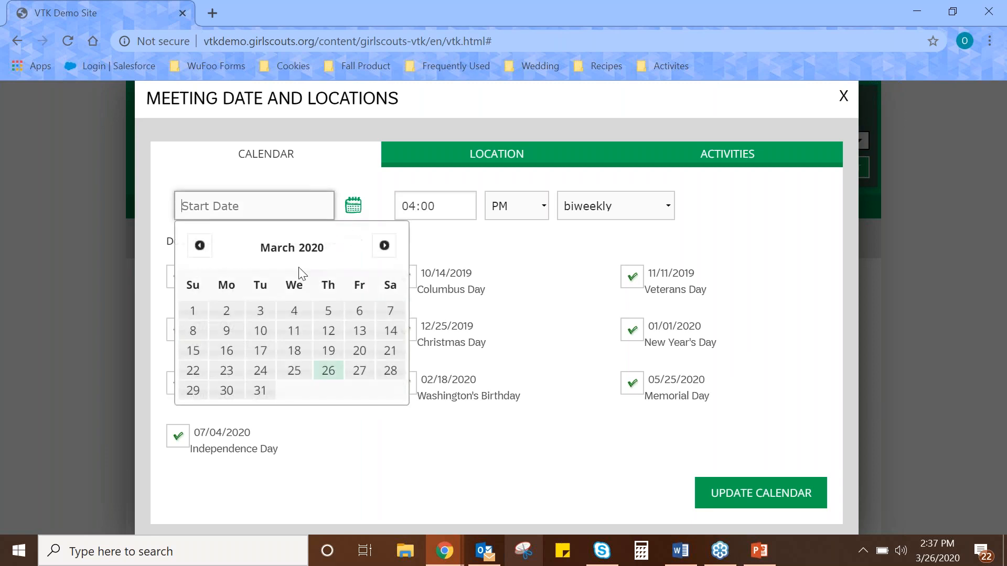
left_click(199, 246)
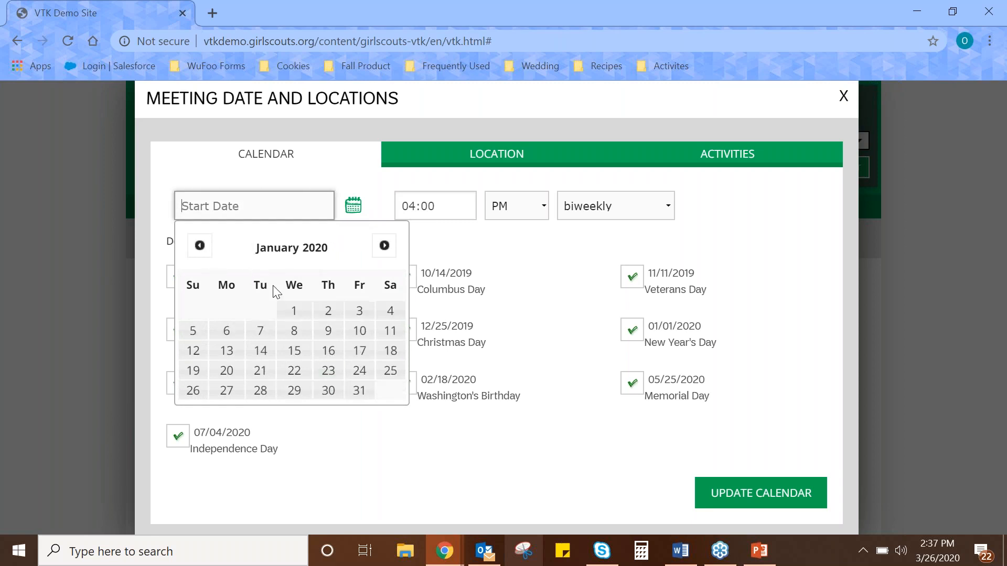
left_click(289, 315)
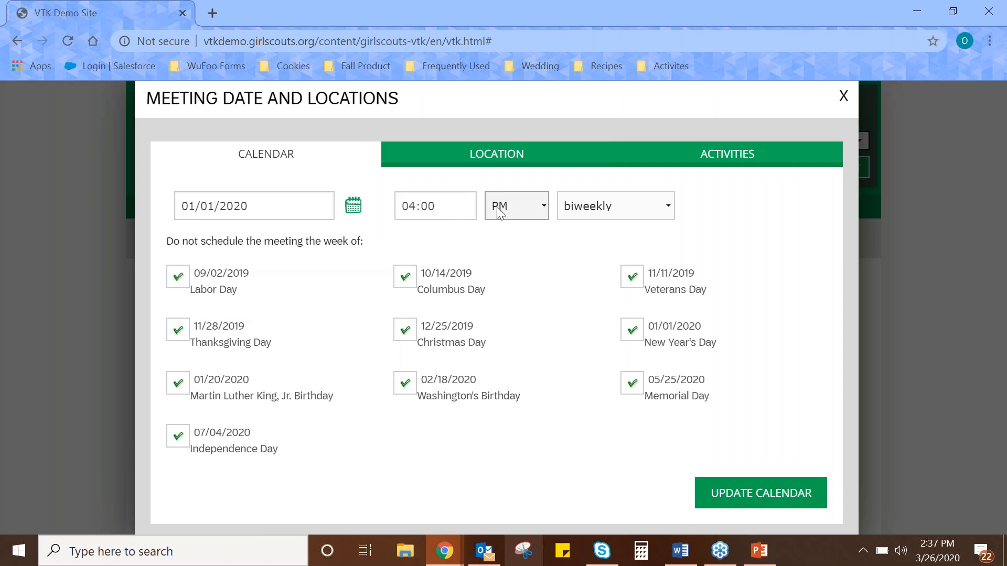
left_click(610, 212)
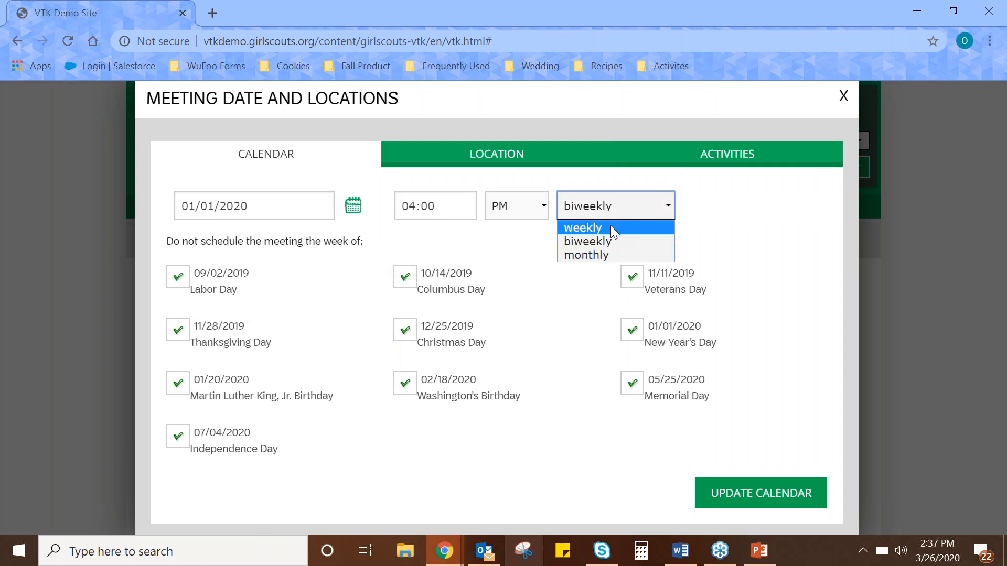
left_click(727, 250)
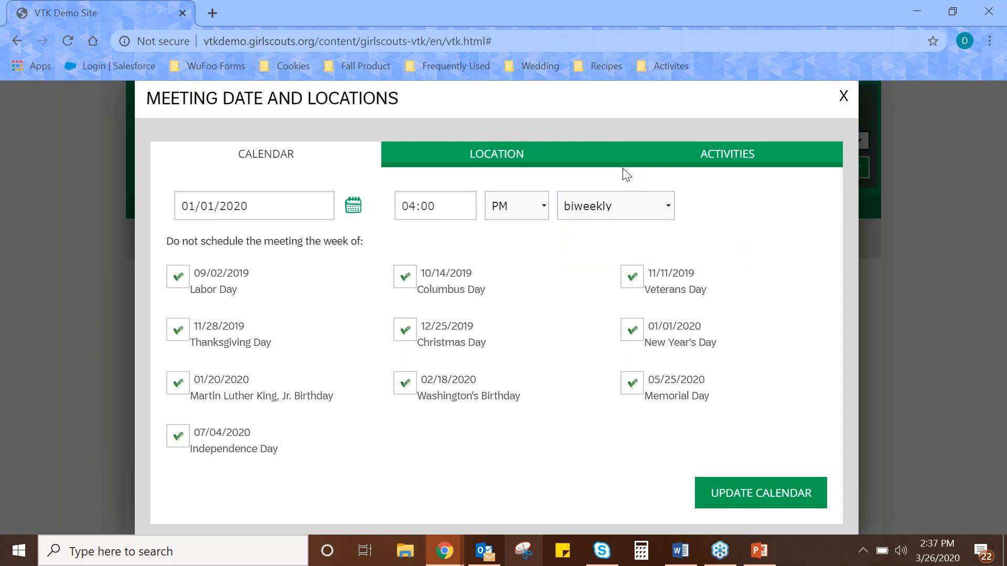
Add a meeting location named GSHPA with its street address to the year plan's locations.
left_click(493, 158)
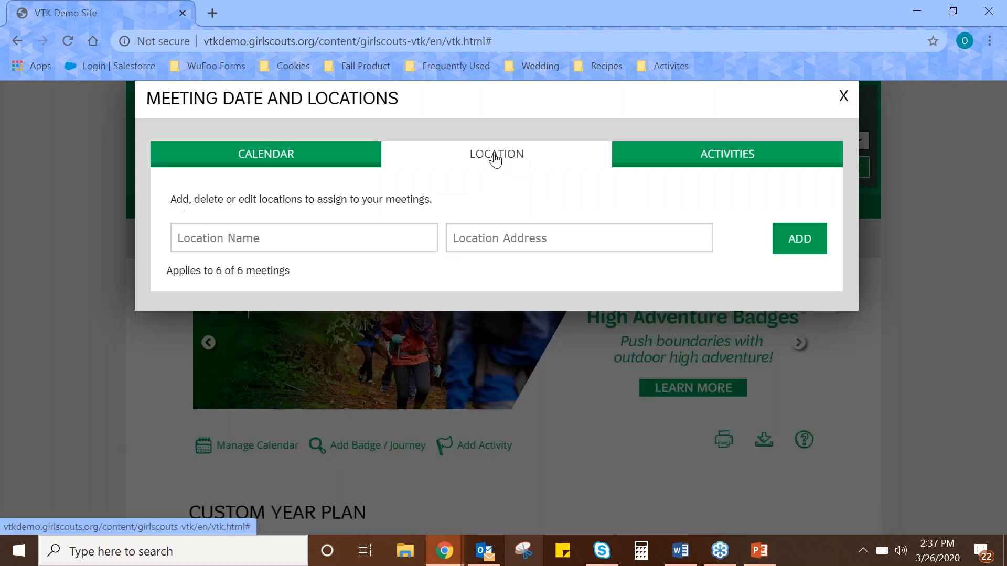
left_click(332, 237)
type("G")
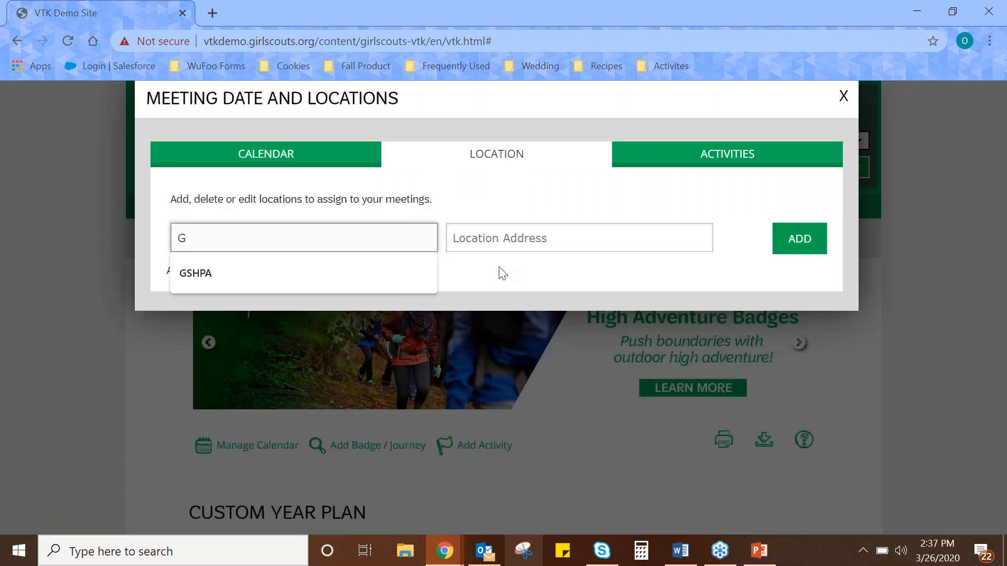
left_click(434, 283)
left_click(546, 243)
type("123 Fun Road")
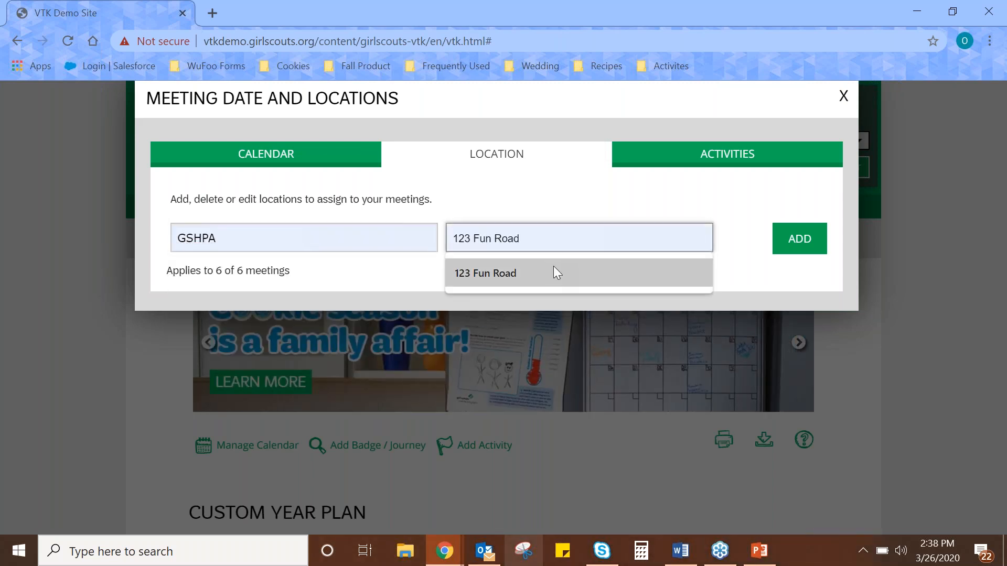
left_click(571, 242)
left_click(470, 239)
left_click(499, 260)
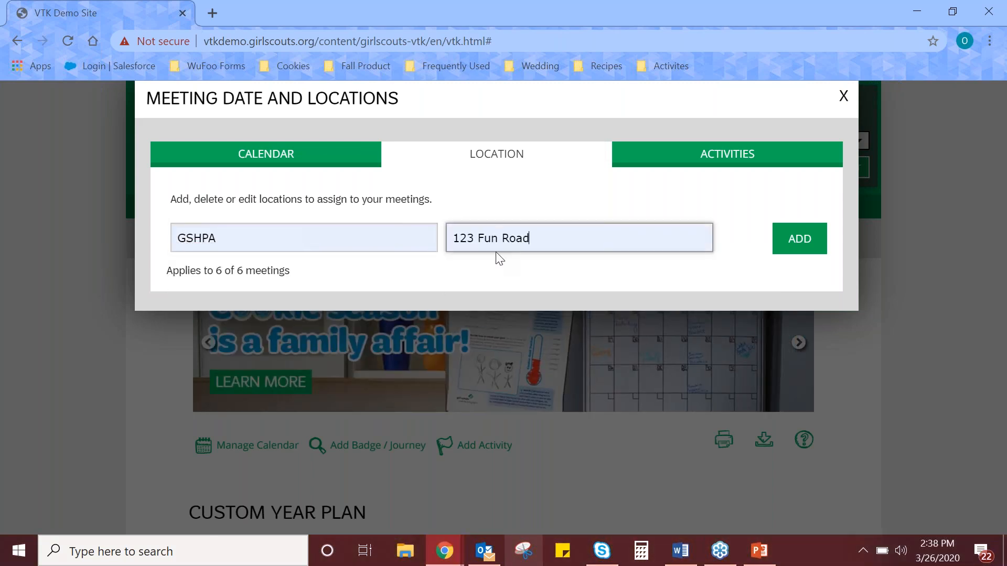
left_click(801, 239)
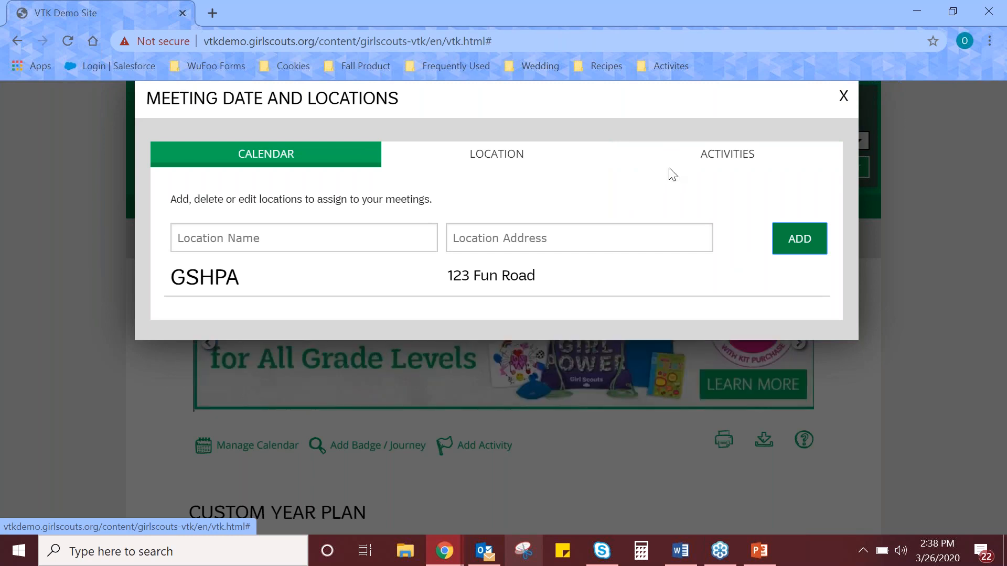
Start a custom activity named Pool Party at Cool Pool, filling in the location's street address and a cost of 5.00.
left_click(704, 160)
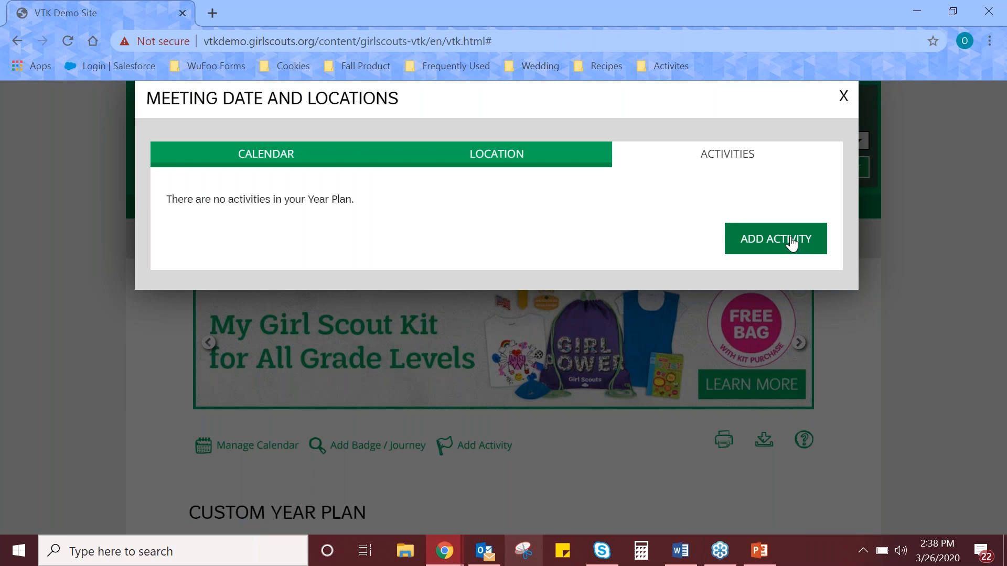
left_click(792, 243)
left_click(314, 202)
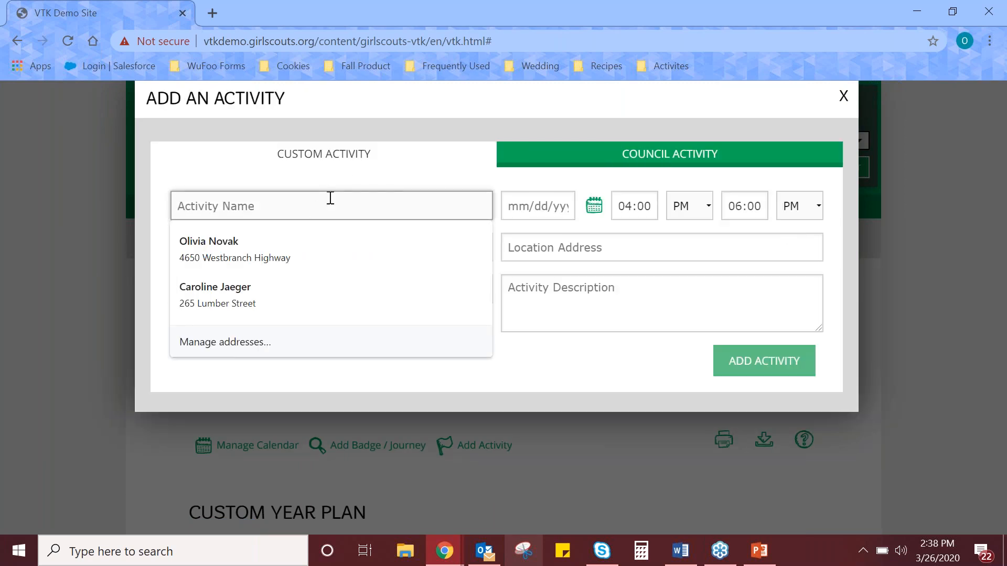
type("Pool Party")
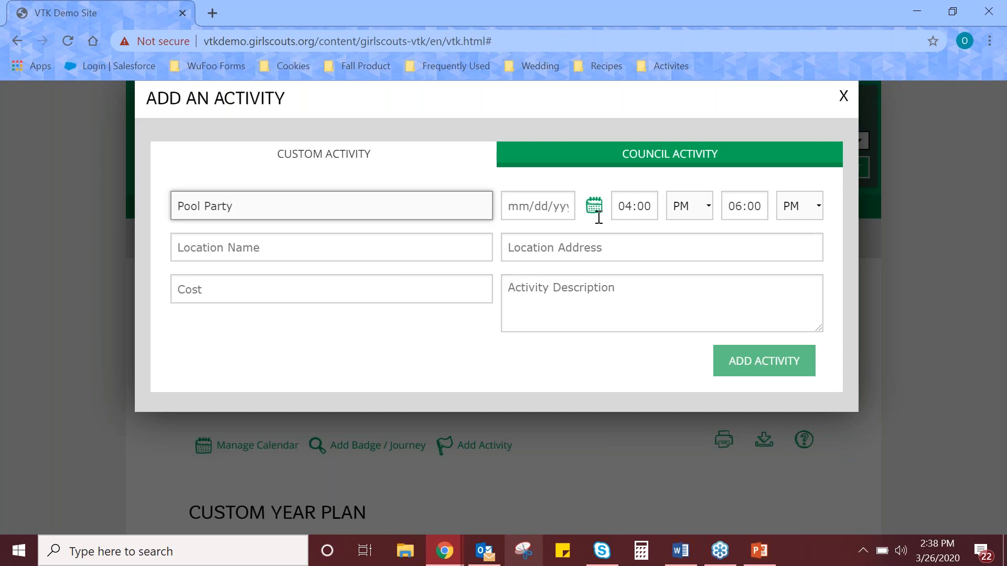
left_click(339, 254)
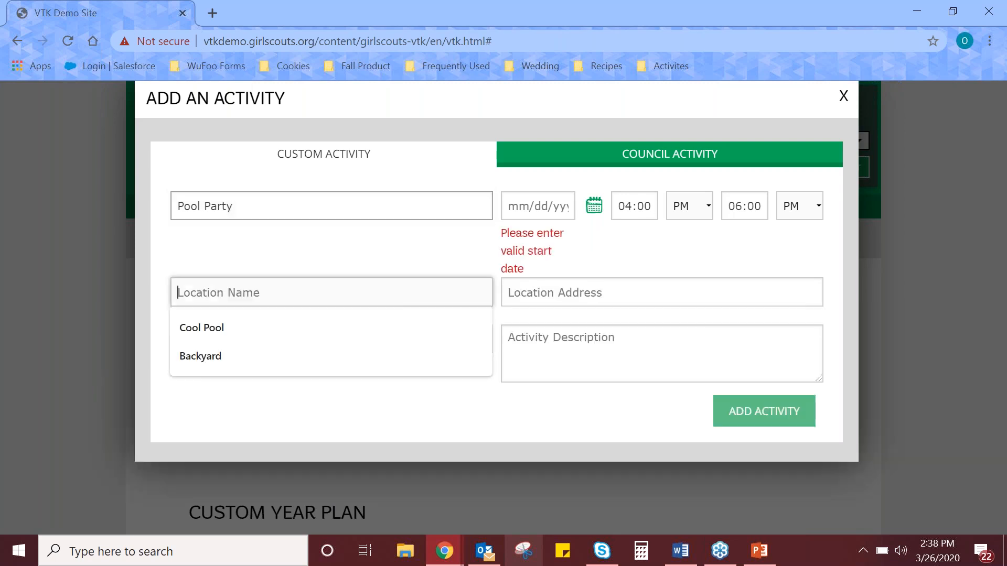
left_click(281, 338)
left_click(577, 293)
type("125")
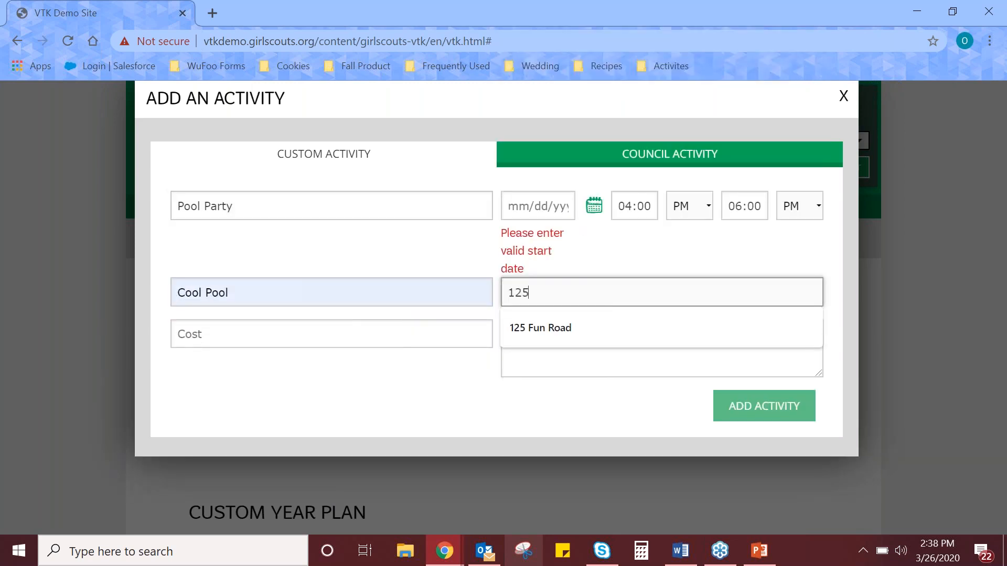
left_click(540, 327)
left_click(309, 324)
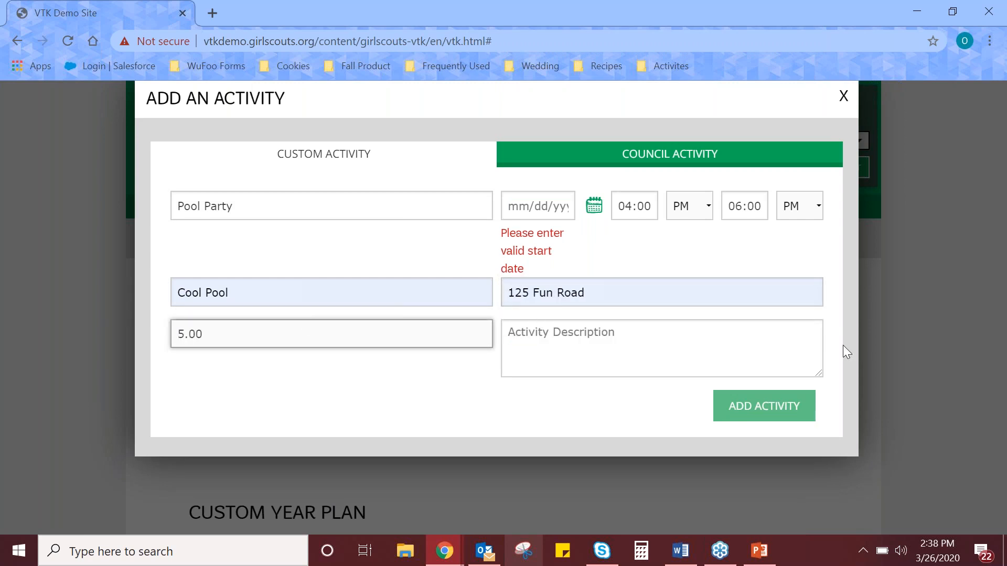
Set the Pool Party activity's date to 06/17/2020.
left_click(536, 205)
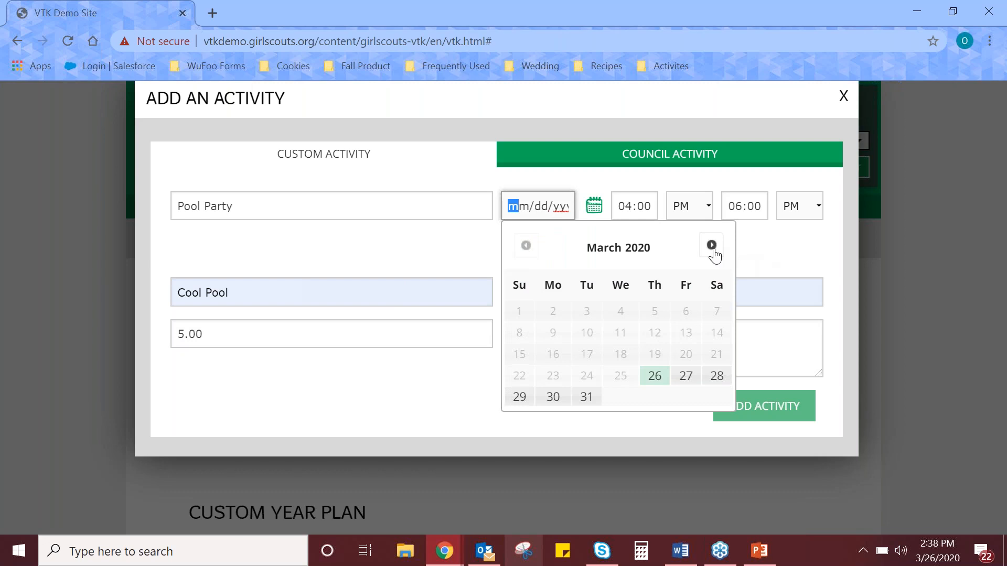
left_click(713, 251)
left_click(711, 246)
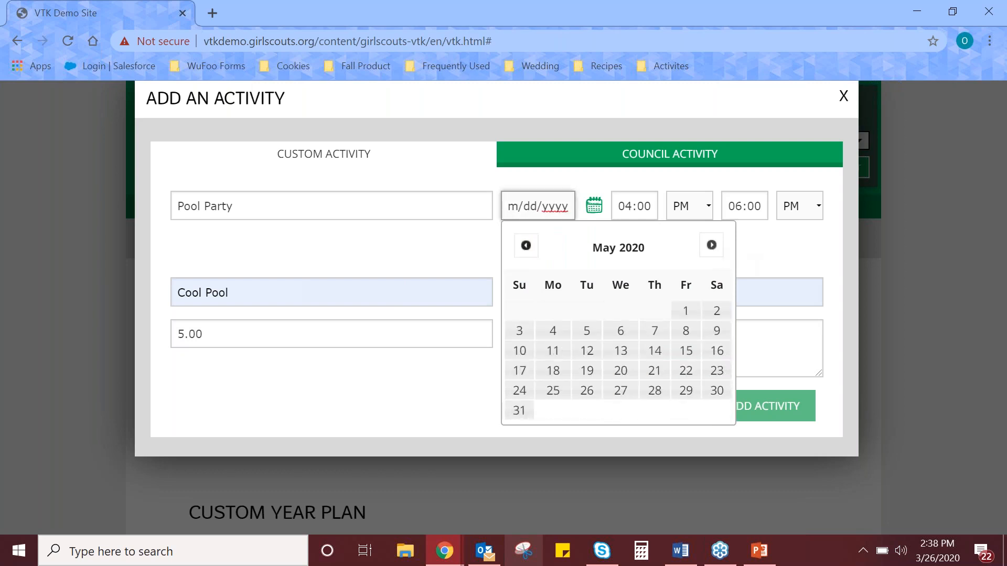
left_click(712, 246)
left_click(620, 352)
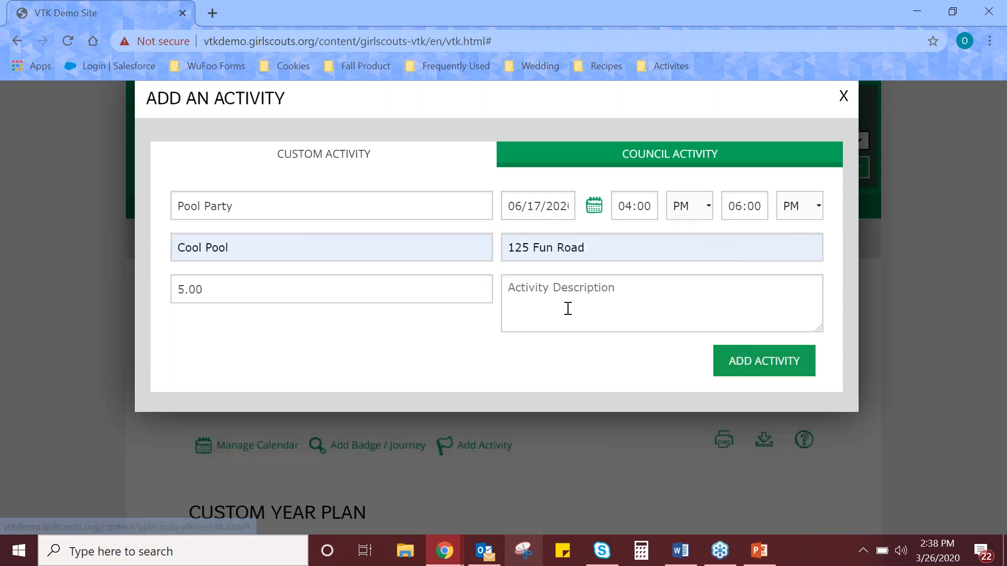
Describe the activity as "Please bring your own lunch", add it to the year plan and check its entry there.
left_click(566, 305)
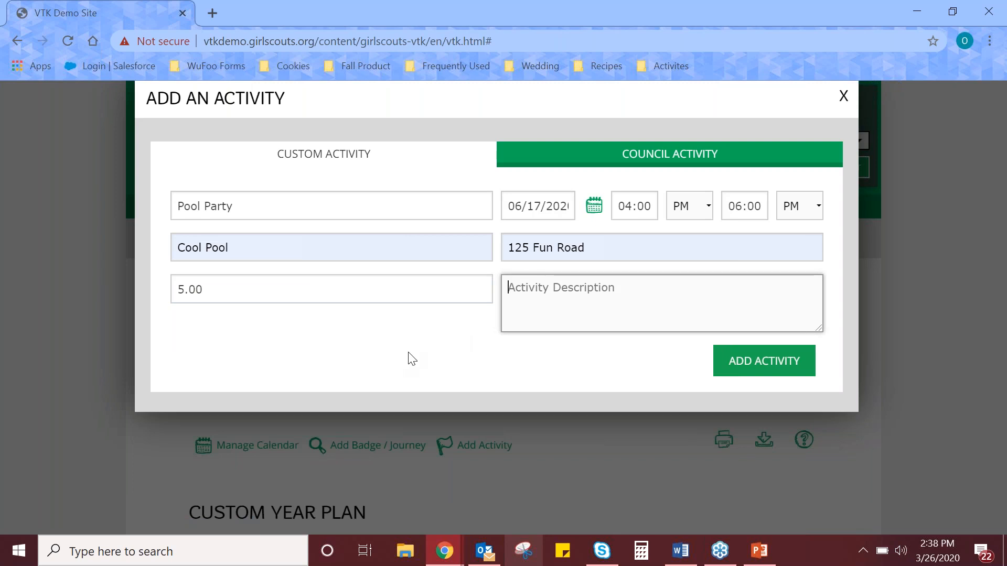
type("Please bring your own lunch")
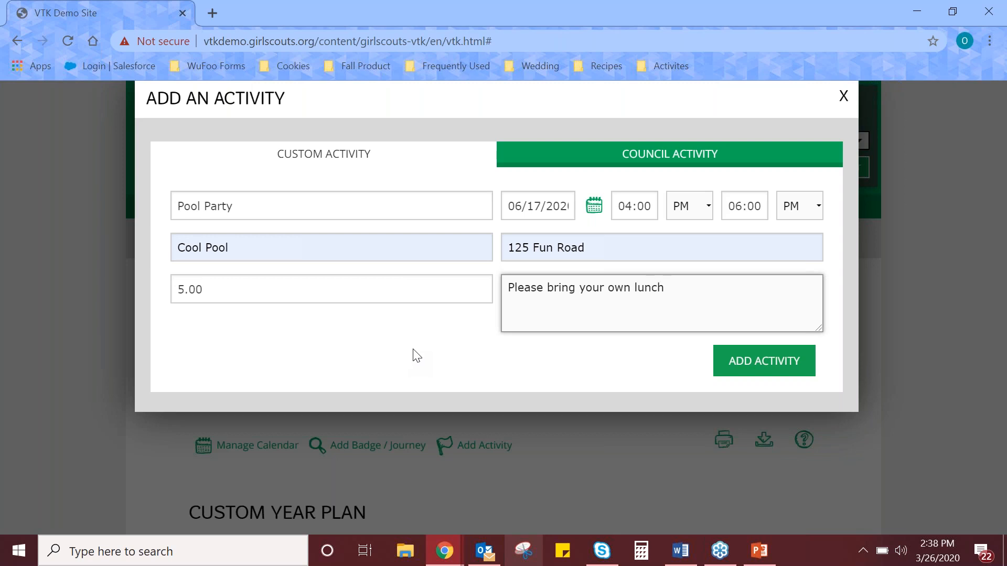
left_click(772, 360)
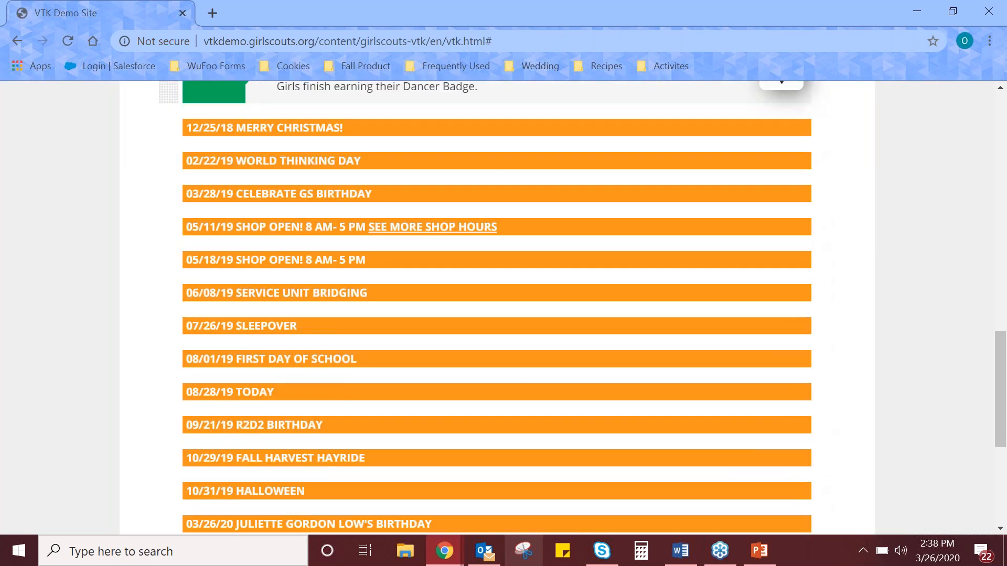
scroll(294, 323, "down", 4)
scroll(294, 323, "up", 1)
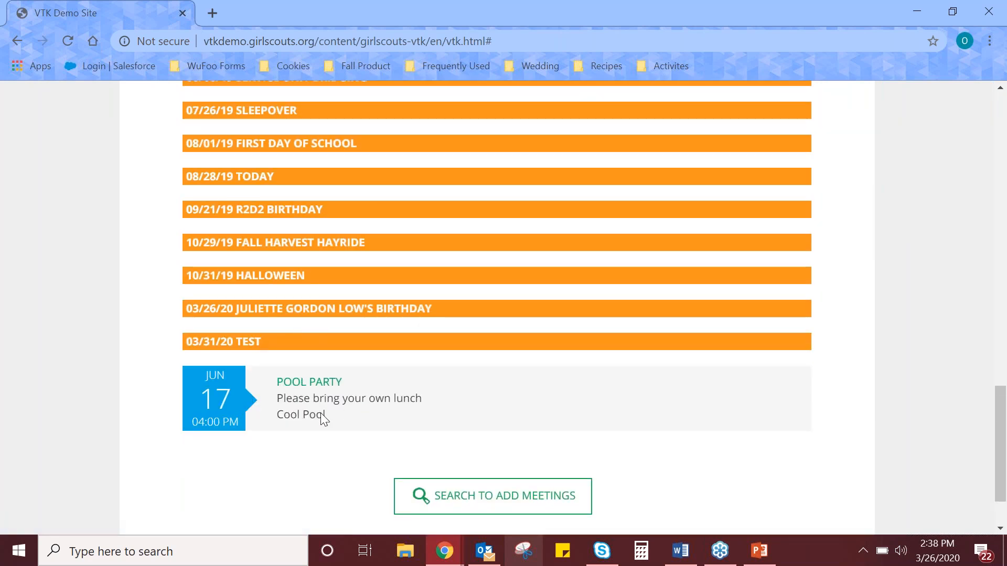
Open the Computer Expert 1 meeting from the year plan and look over its description, location and planning materials.
scroll(321, 413, "up", 1)
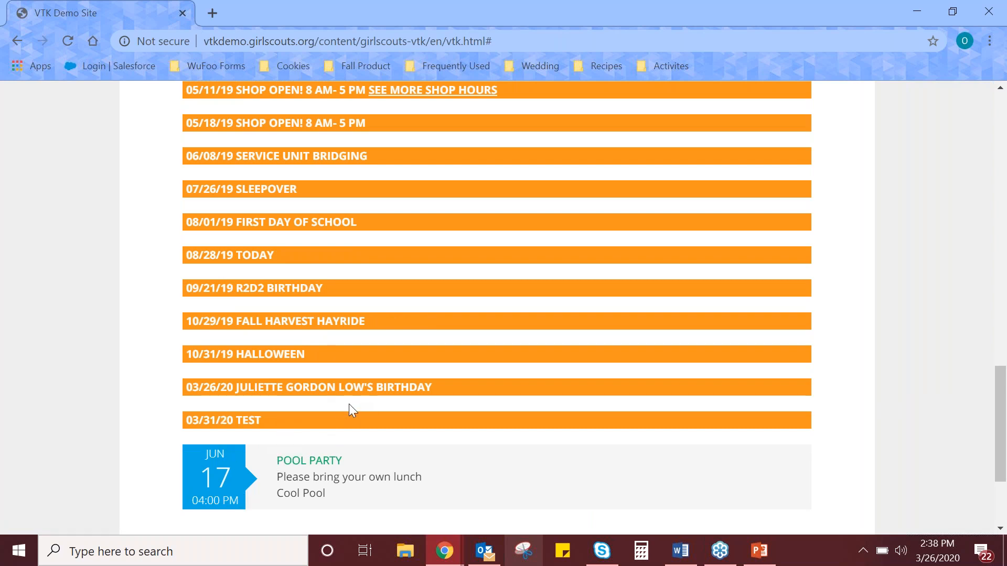
scroll(348, 407, "up", 15)
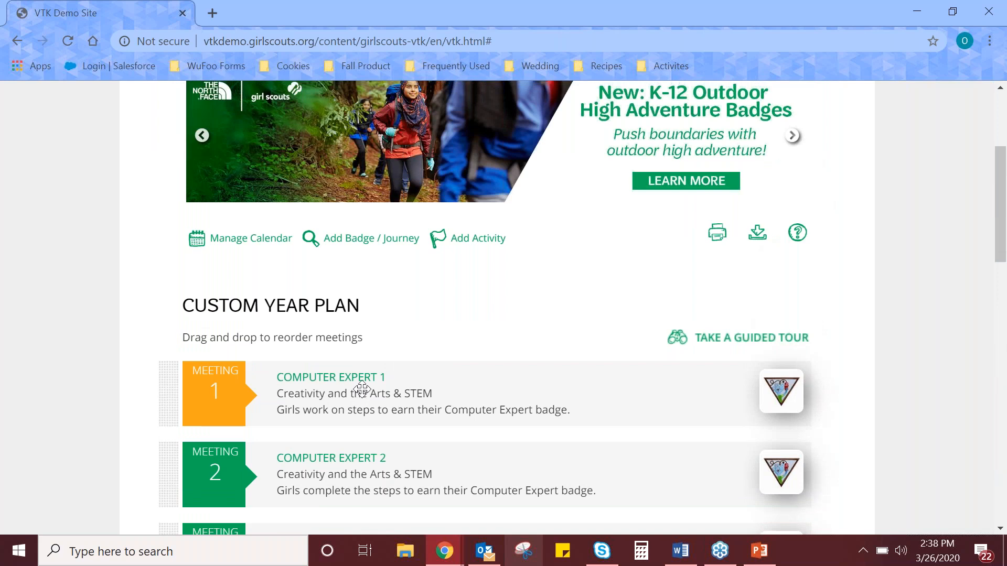
scroll(337, 413, "up", 2)
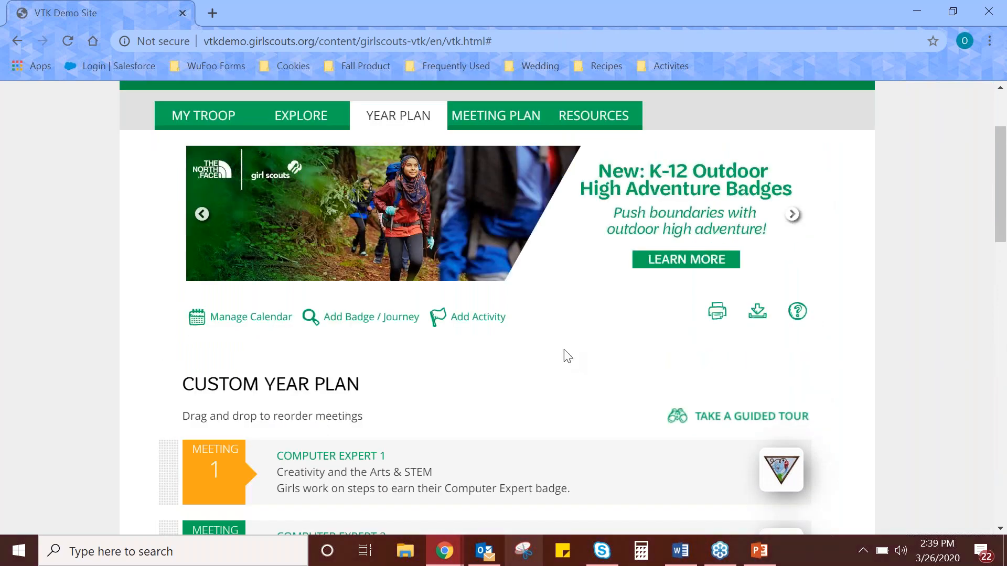
scroll(449, 370, "up", 2)
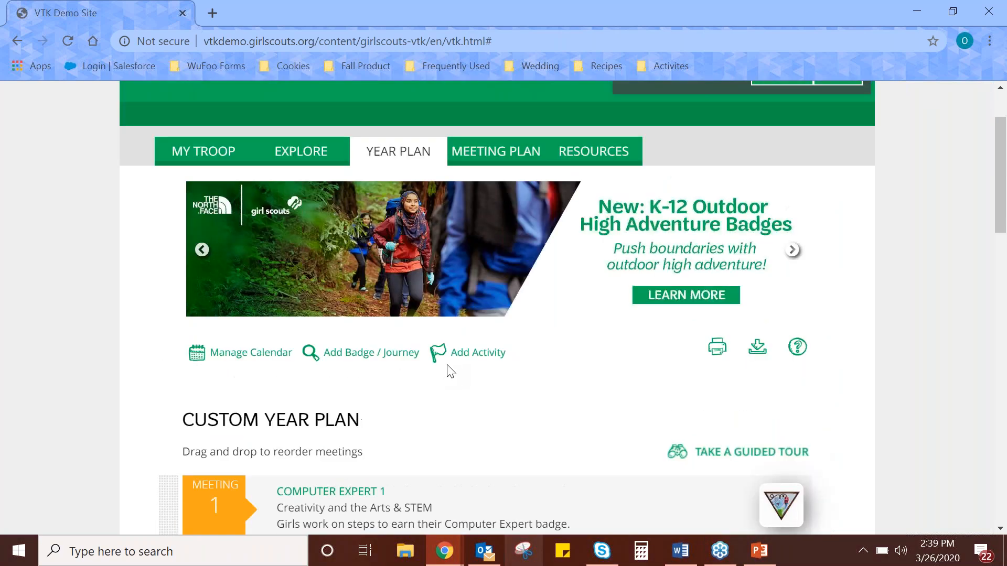
scroll(317, 314, "down", 4)
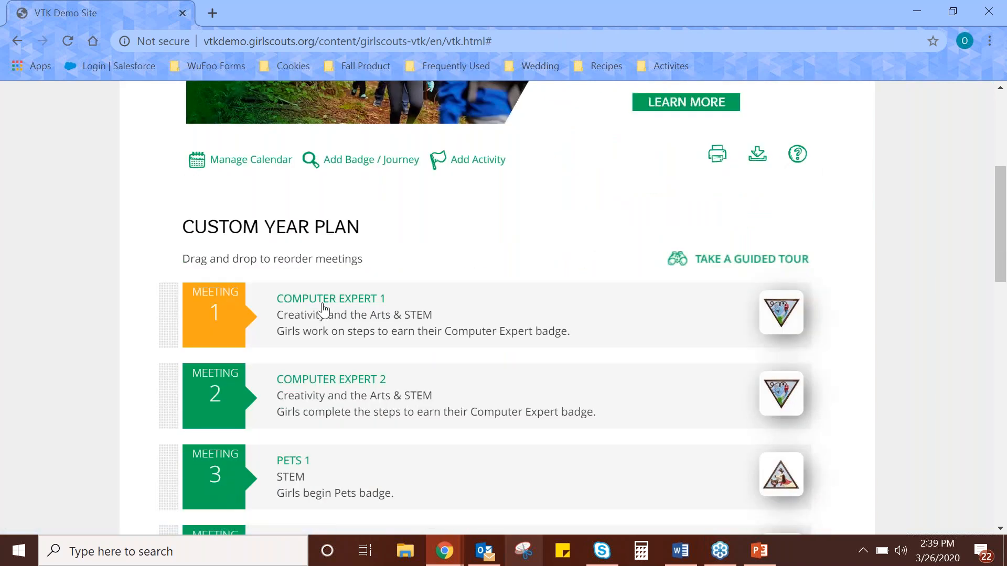
left_click(320, 312)
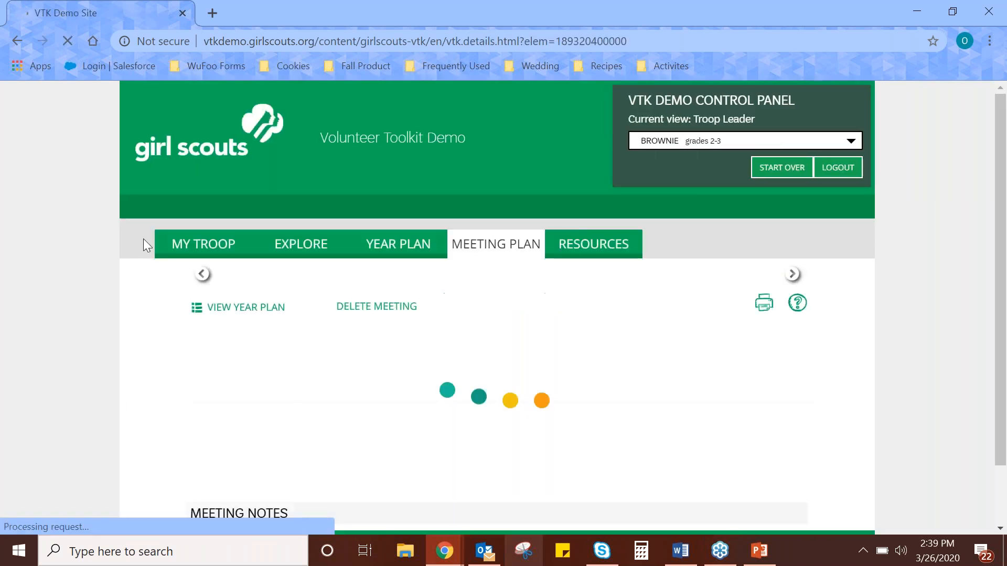
scroll(89, 273, "down", 5)
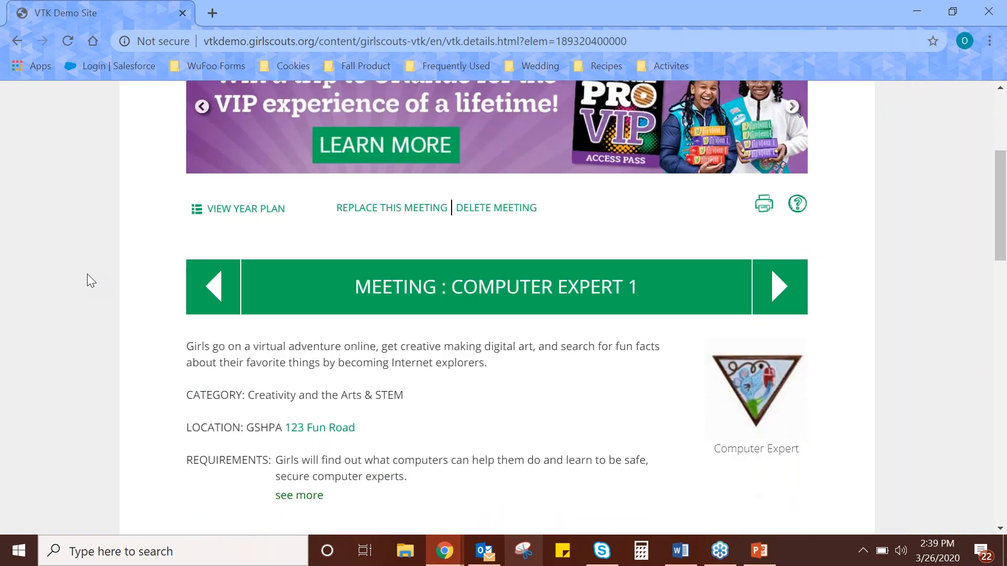
scroll(87, 274, "down", 3)
scroll(131, 275, "down", 3)
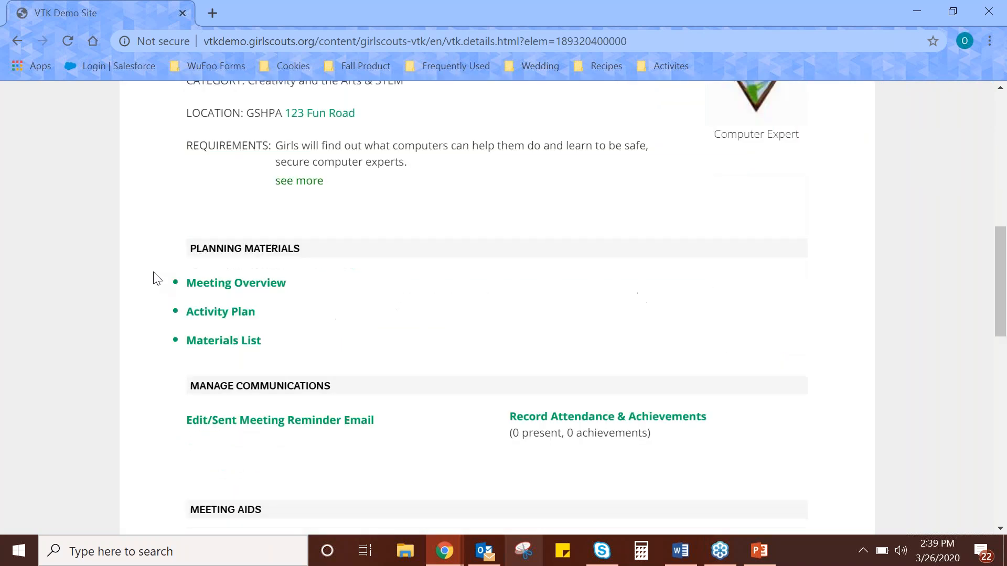
scroll(394, 231, "up", 3)
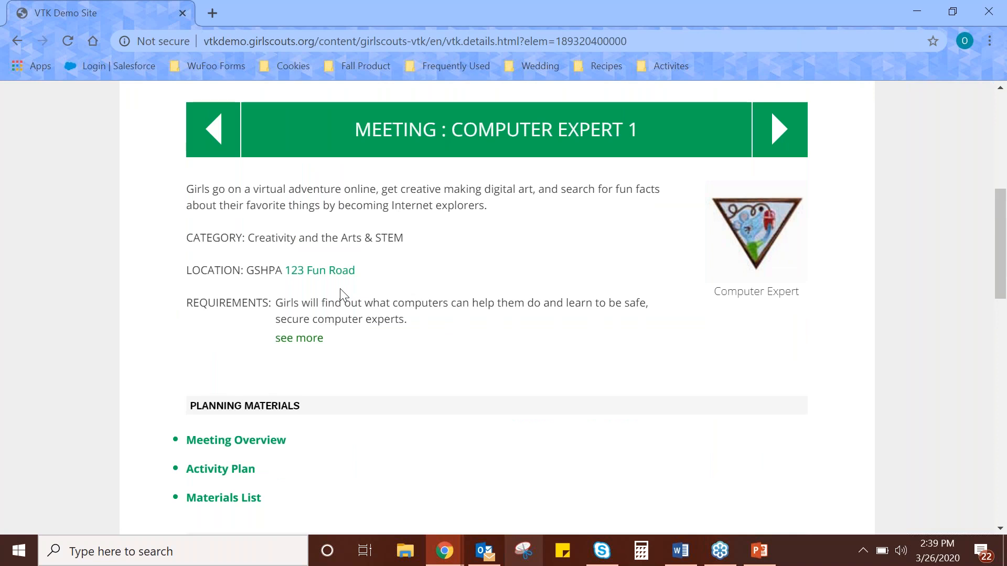
Read through the Computer Expert 1 meeting overview, including the Prepare Ahead list and meeting length, and close it.
scroll(340, 288, "down", 3)
left_click(243, 284)
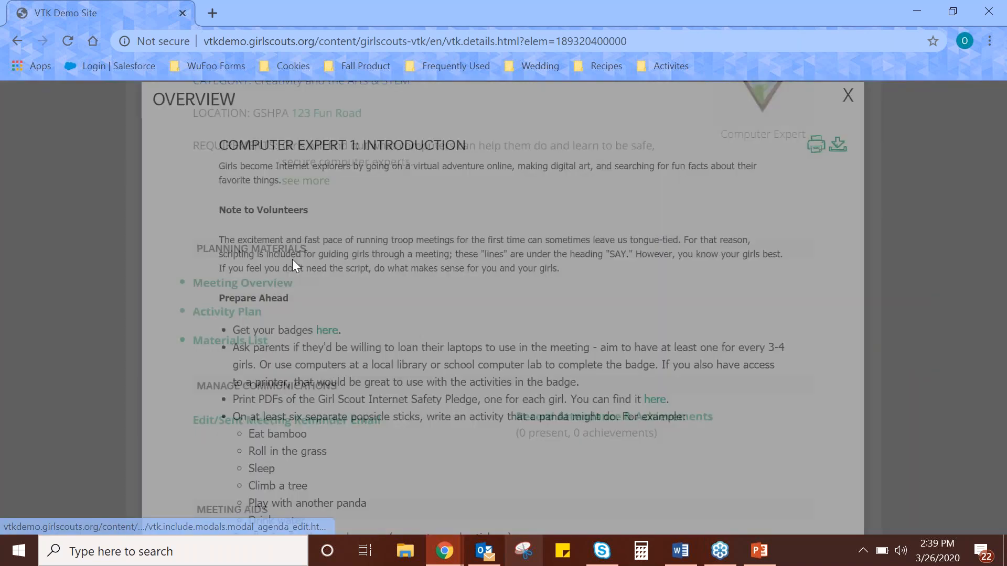
scroll(443, 227, "down", 5)
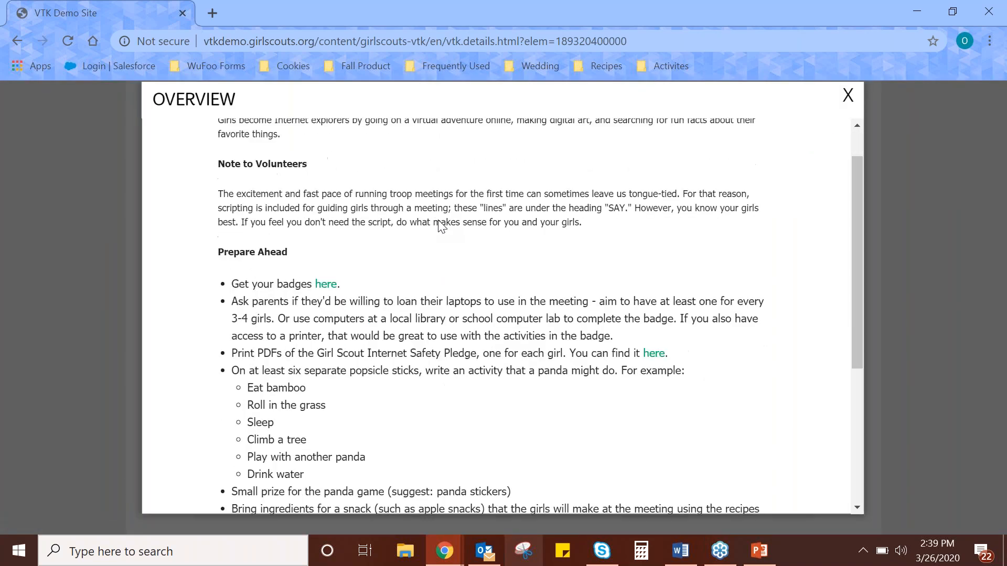
scroll(434, 236, "down", 1)
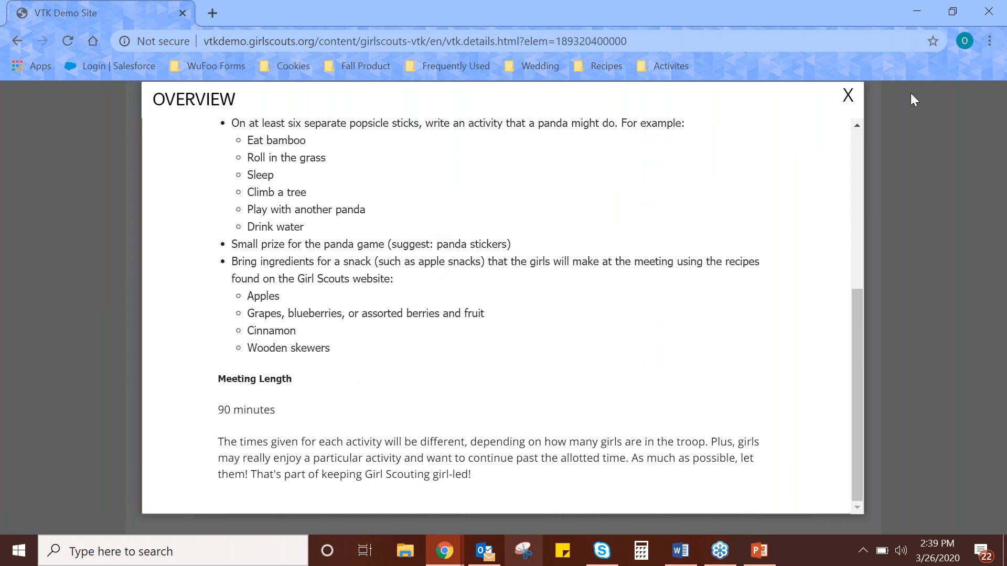
scroll(674, 206, "up", 3)
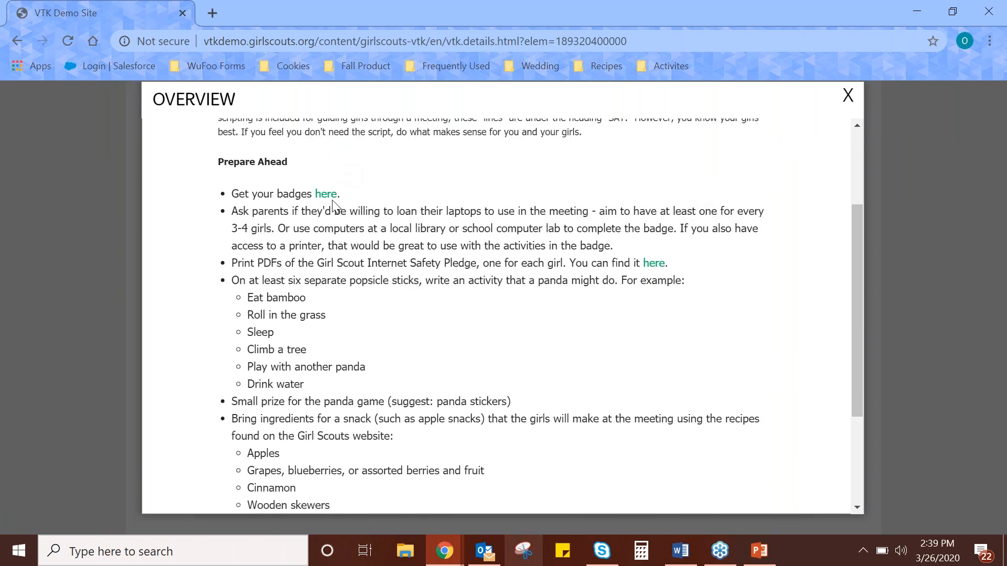
left_click(842, 95)
Read the Computer Expert 1 activity plan from As Girls Arrive through Digital Doodles, and close it.
left_click(219, 309)
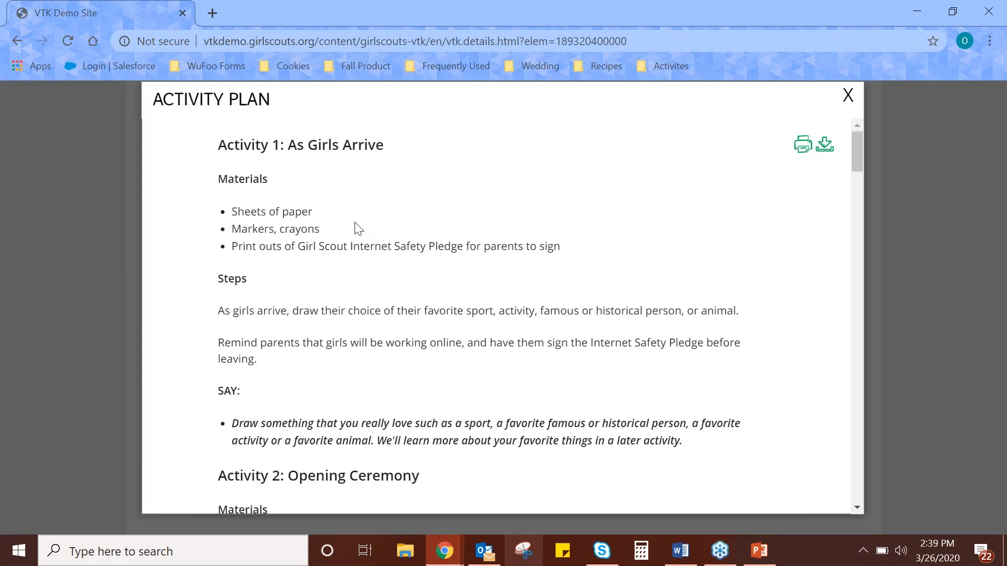
scroll(362, 225, "down", 2)
scroll(370, 221, "up", 2)
scroll(366, 235, "down", 6)
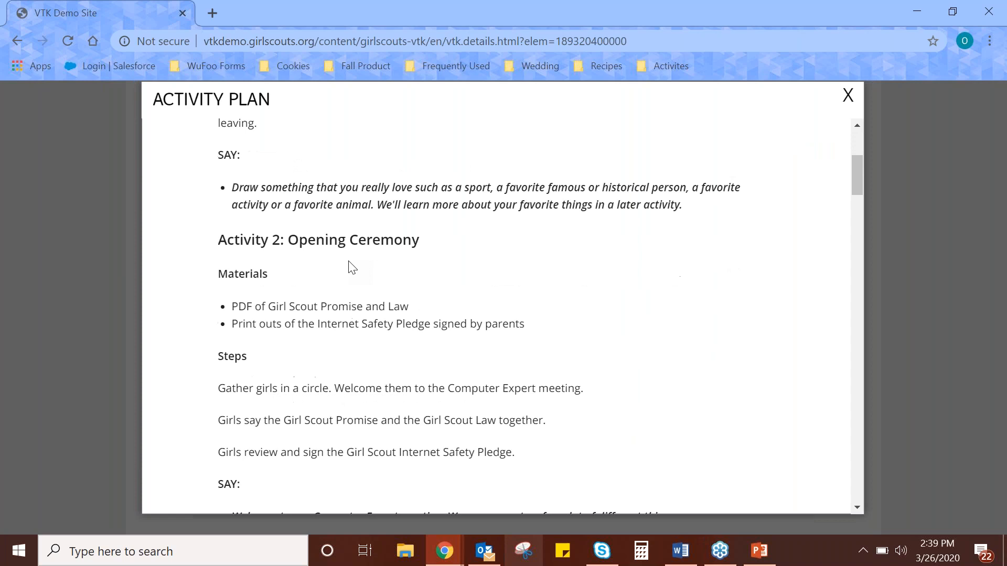
scroll(350, 272, "down", 10)
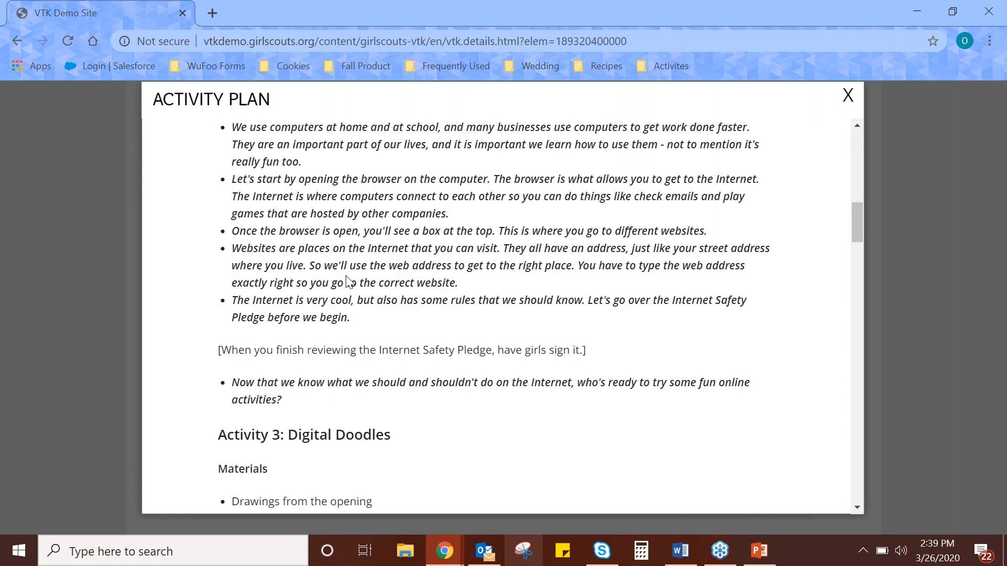
scroll(362, 312, "down", 2)
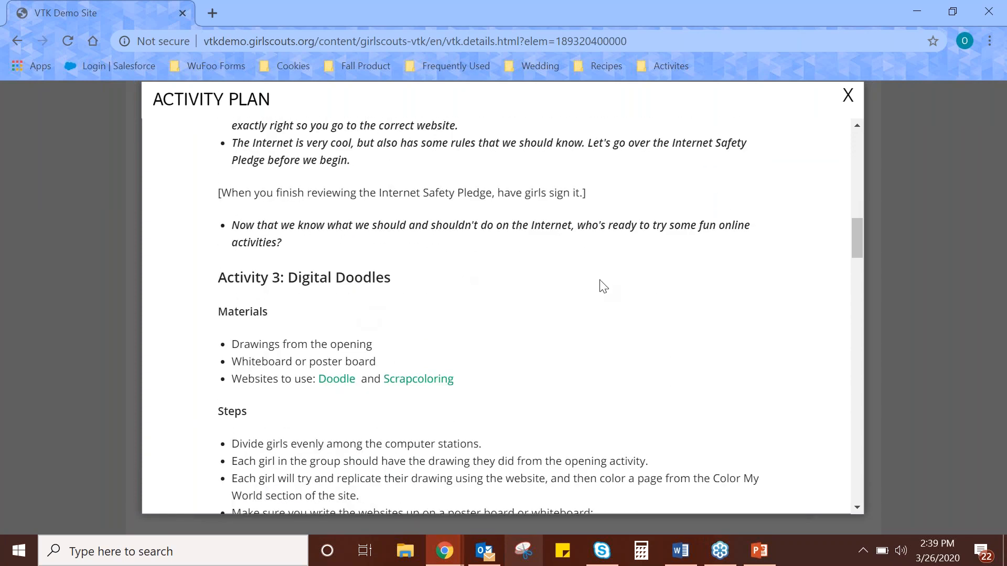
scroll(603, 286, "down", 2)
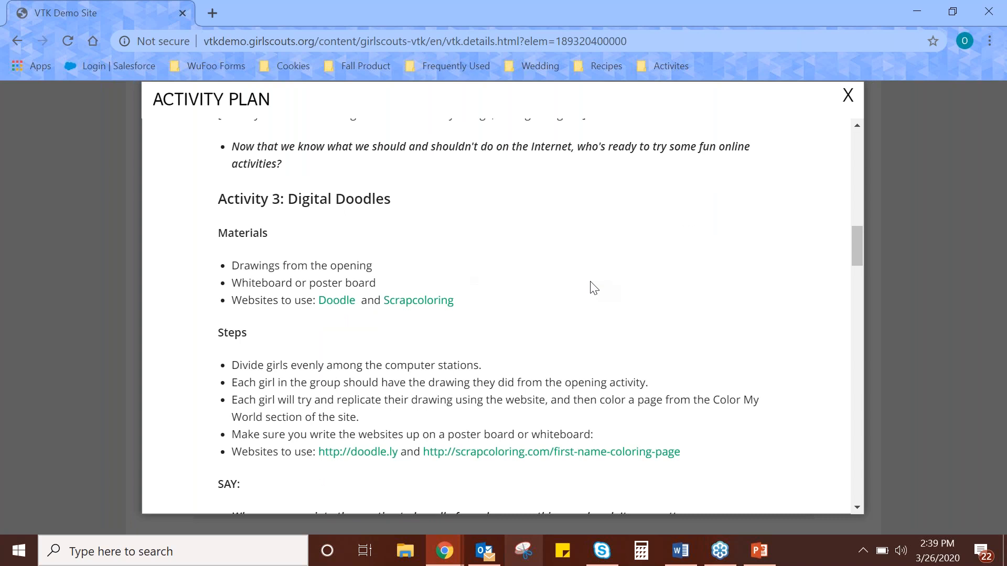
scroll(591, 287, "down", 3)
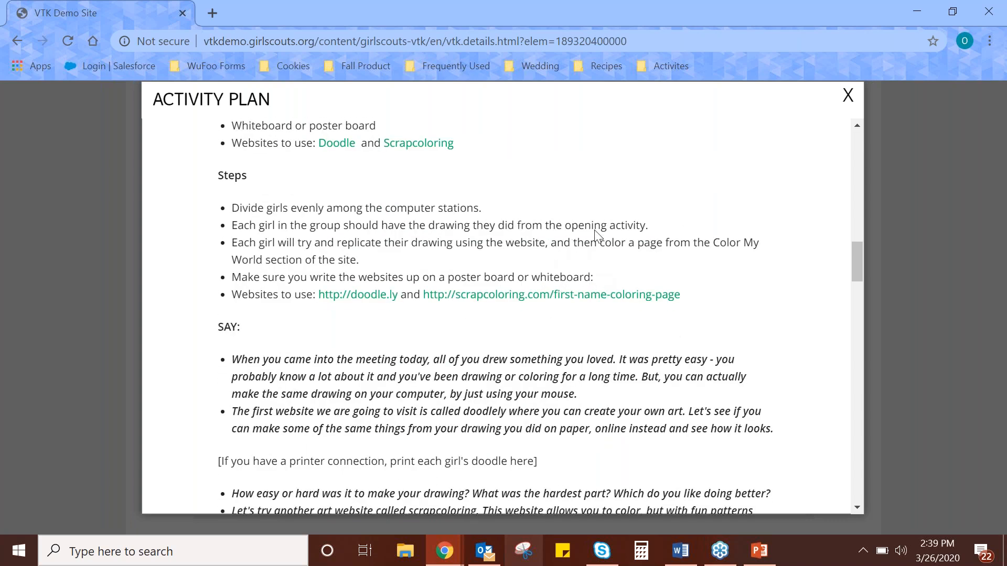
left_click(848, 100)
Record attendance for Computer Expert 1 with the first two girls on the list marked absent, and save it.
scroll(517, 202, "down", 3)
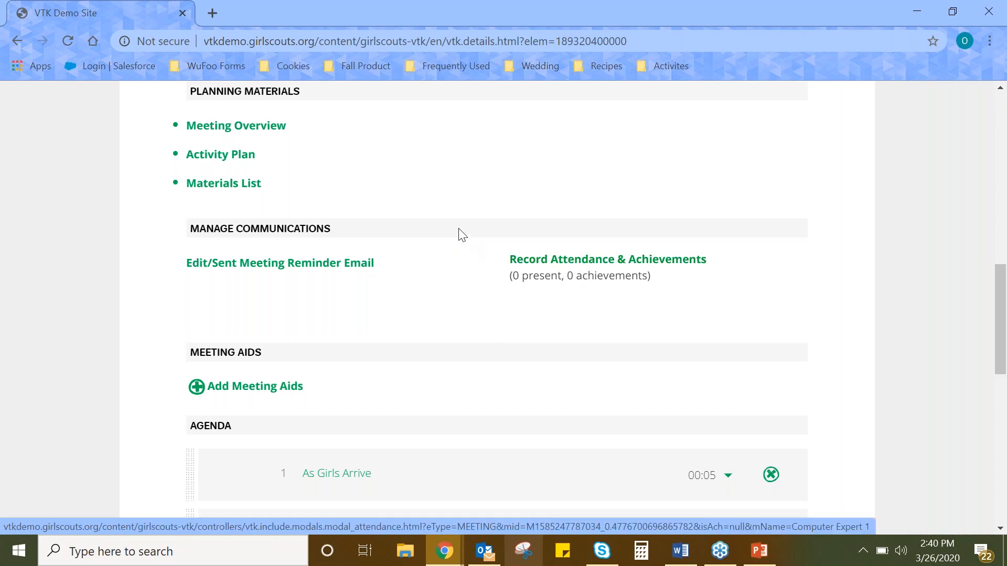
scroll(458, 234, "up", 9)
scroll(202, 237, "down", 9)
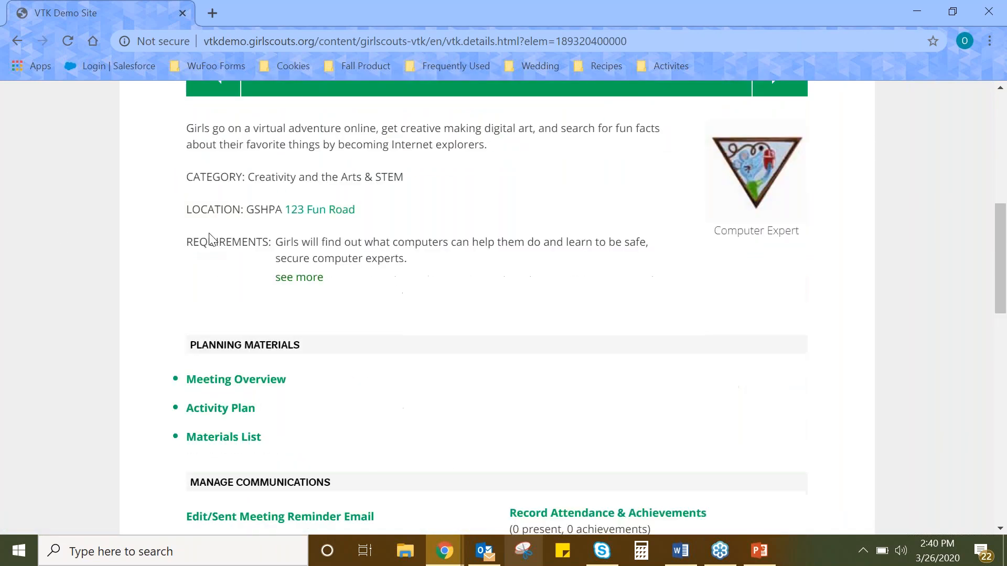
left_click(615, 262)
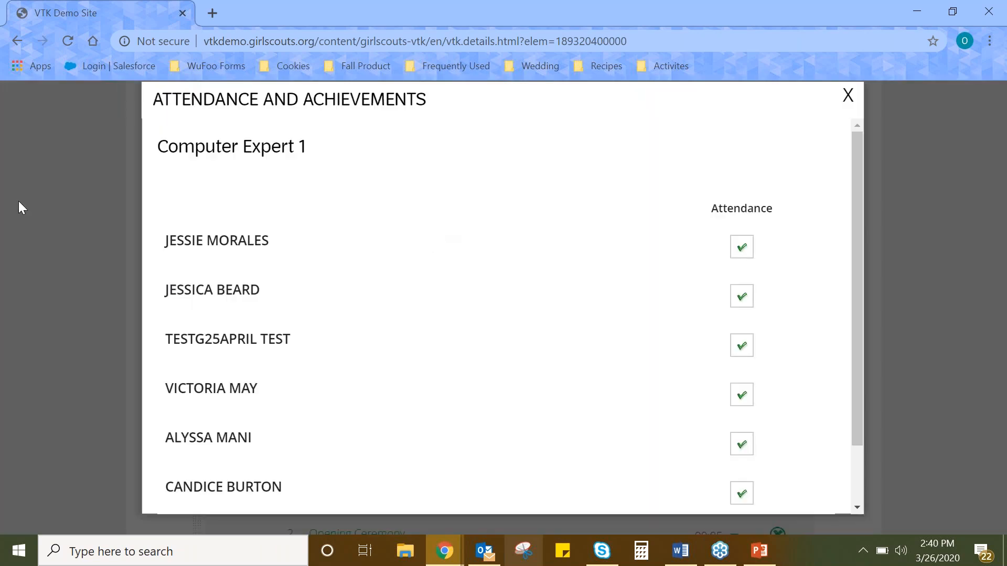
scroll(682, 188, "down", 2)
left_click(743, 182)
left_click(747, 225)
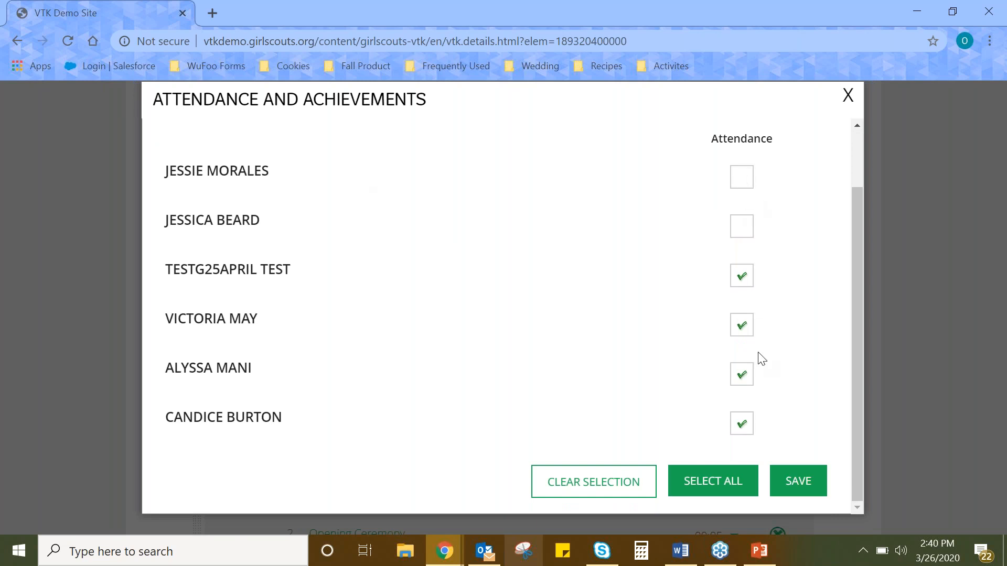
left_click(792, 480)
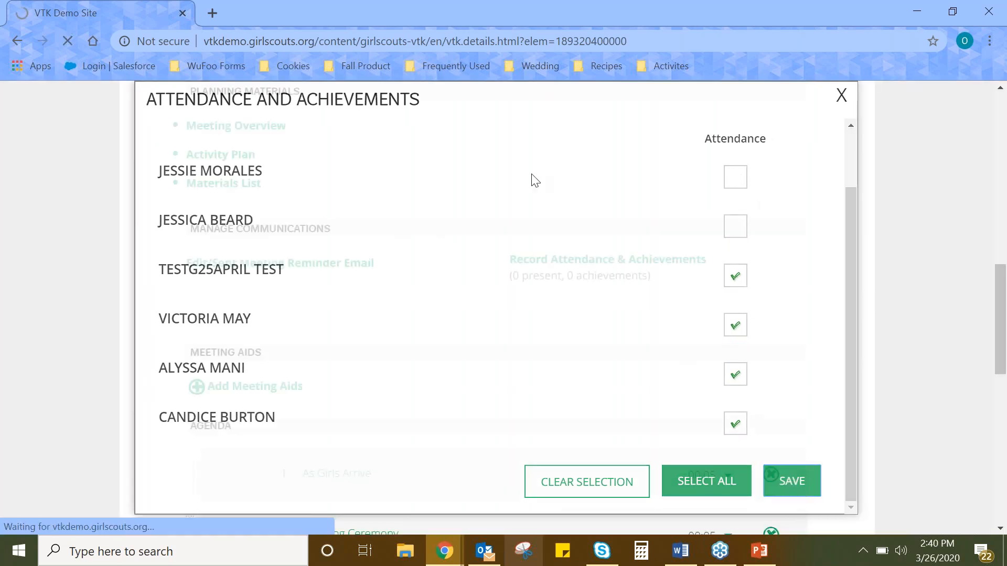
Add The Brownie Smile Song to the Computer Expert 1 meeting as a meeting aid.
scroll(643, 304, "up", 3)
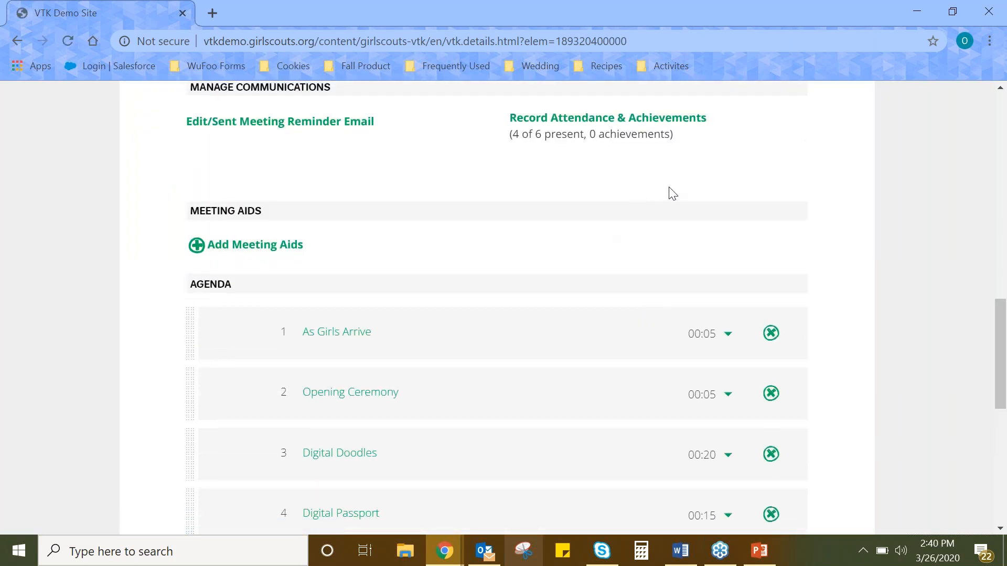
scroll(673, 193, "down", 1)
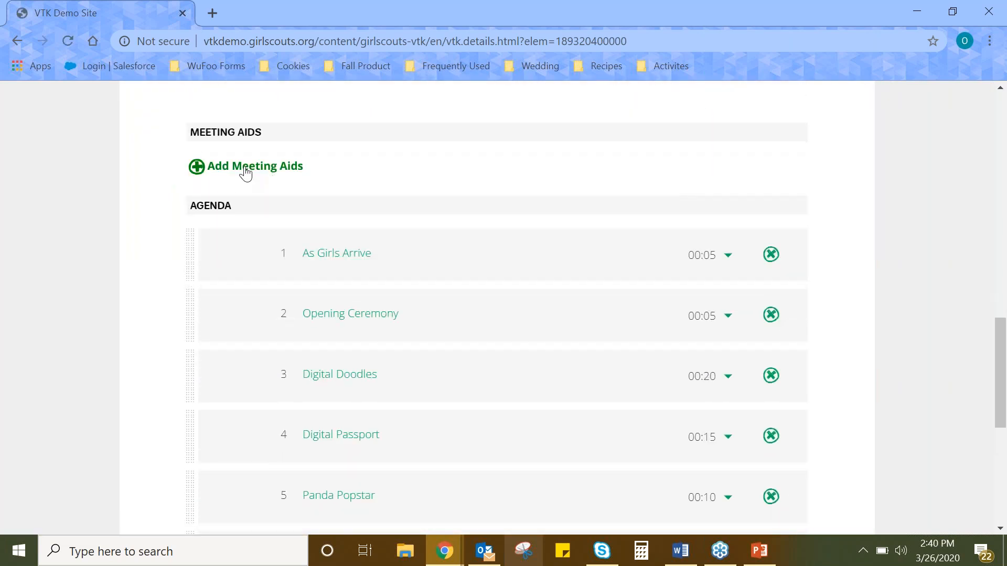
left_click(218, 171)
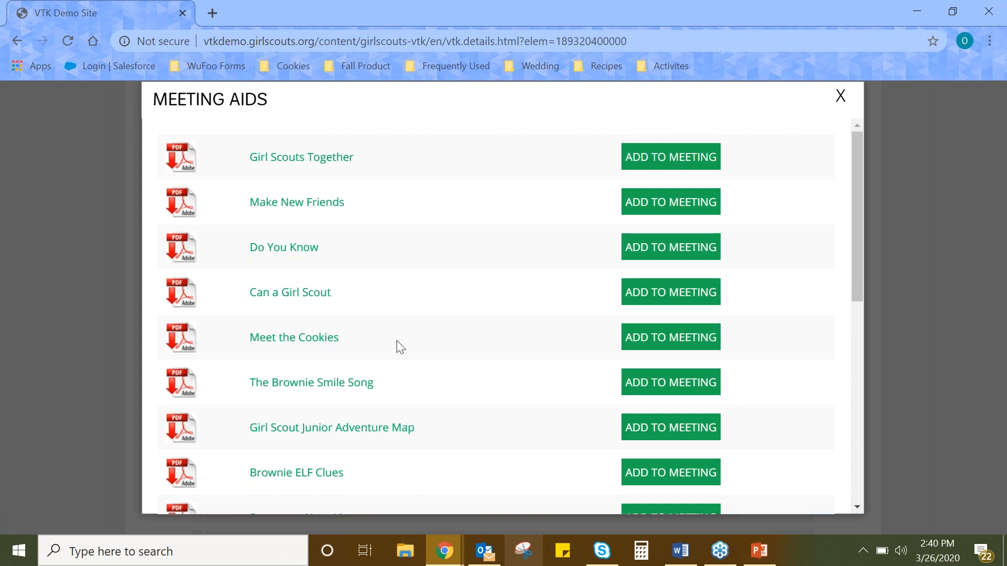
left_click(701, 383)
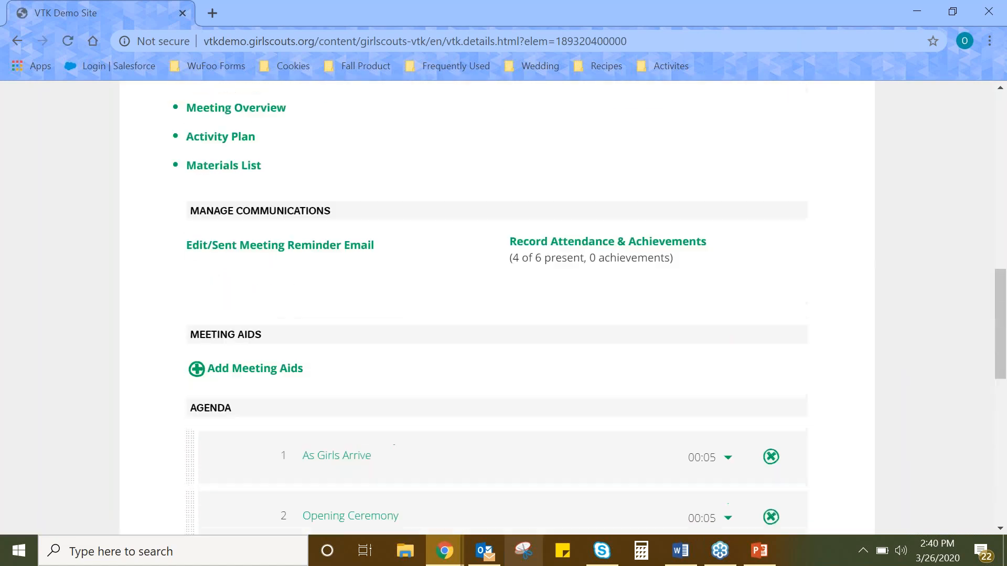
left_click(267, 176)
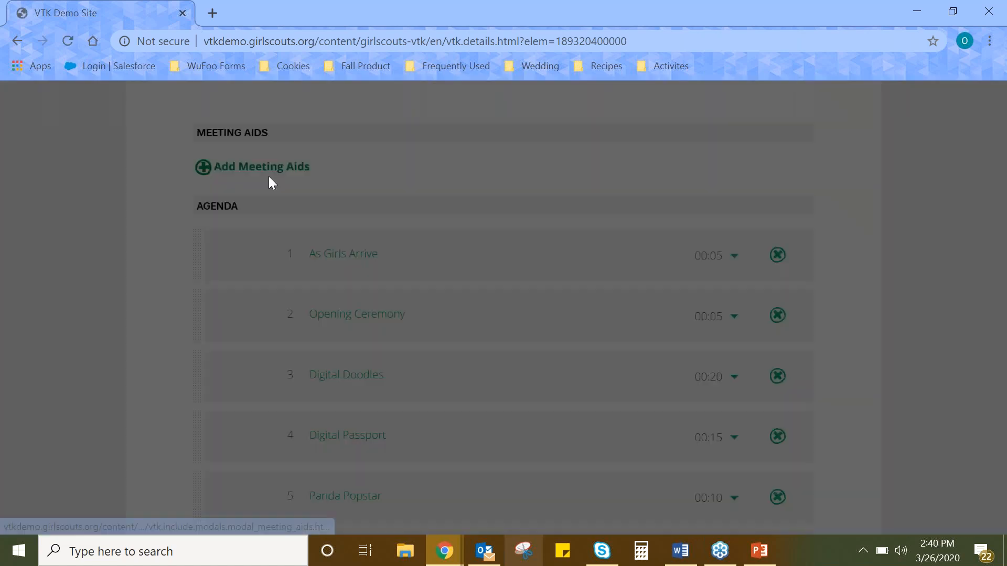
left_click(635, 386)
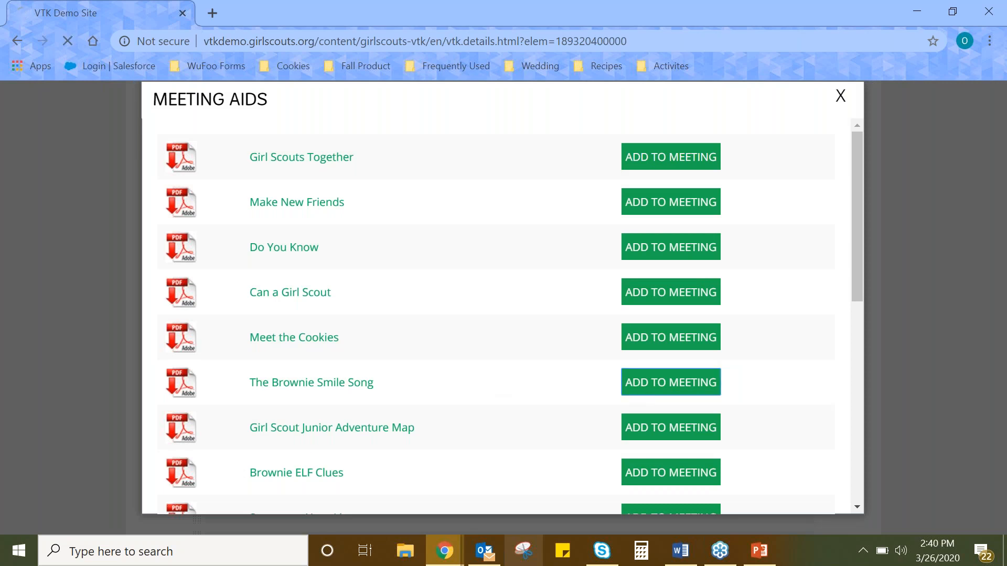
scroll(418, 341, "down", 10)
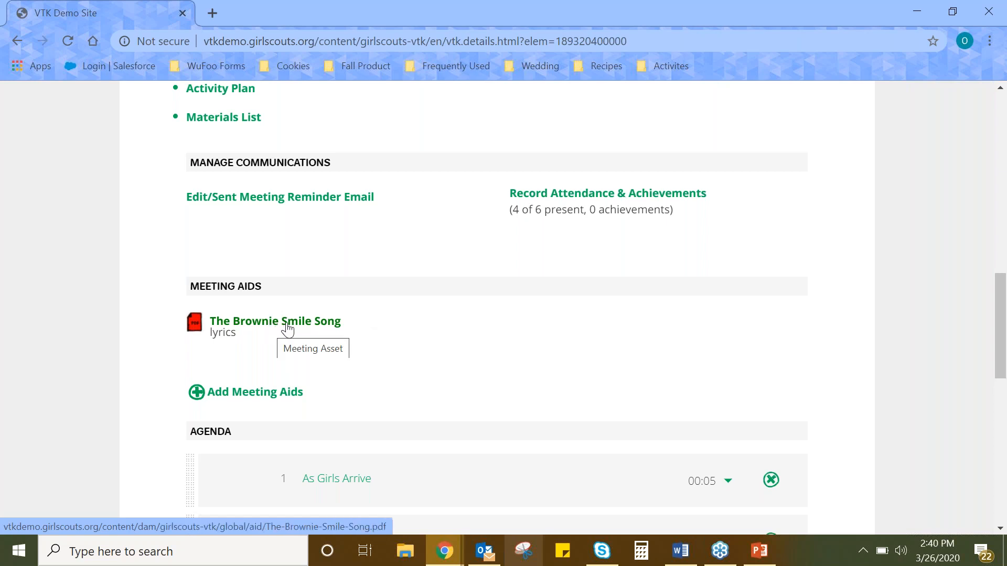
Look through the Computer Expert 1 agenda, examining its activities and their allotted times.
scroll(478, 310, "down", 1)
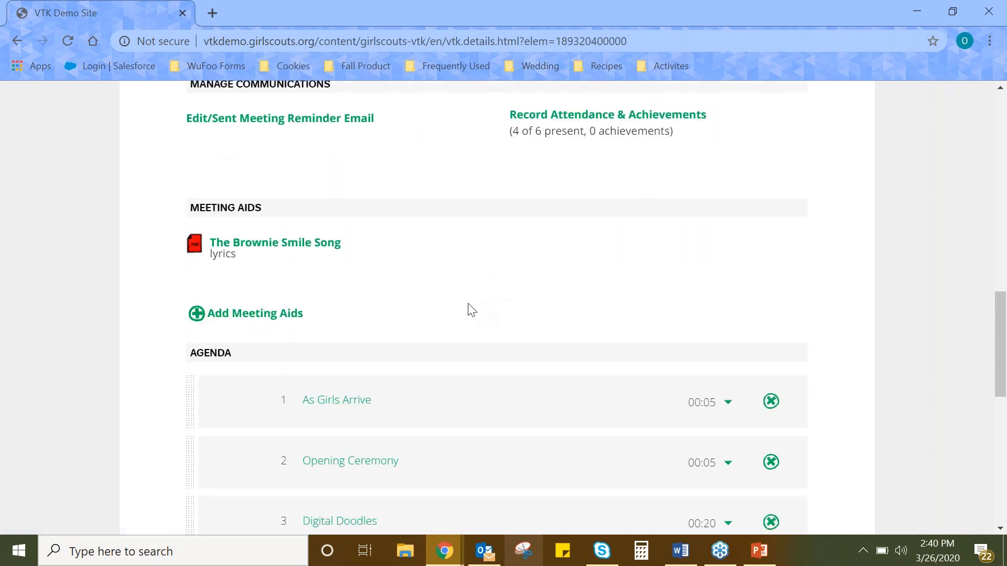
scroll(463, 296, "down", 2)
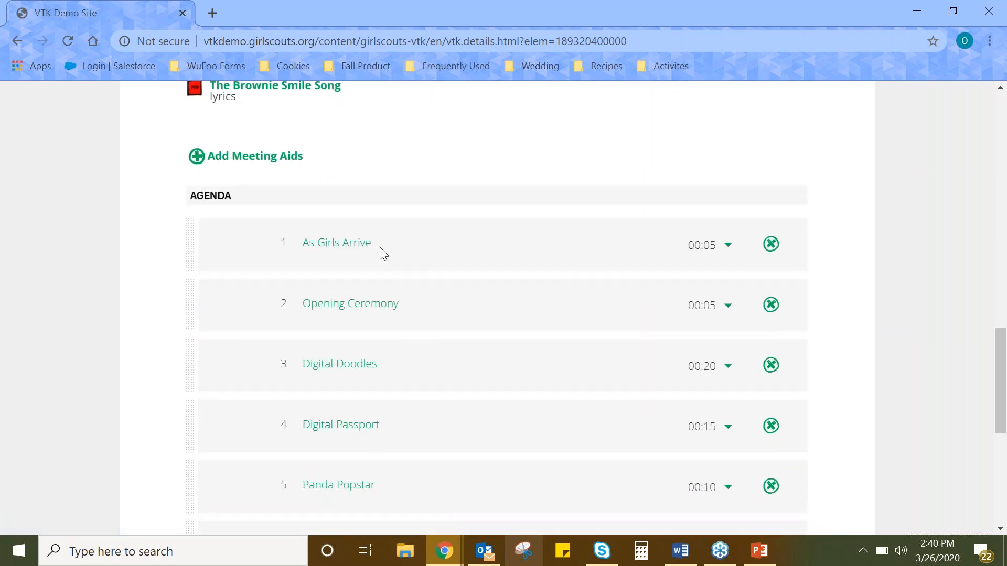
scroll(728, 234, "down", 2)
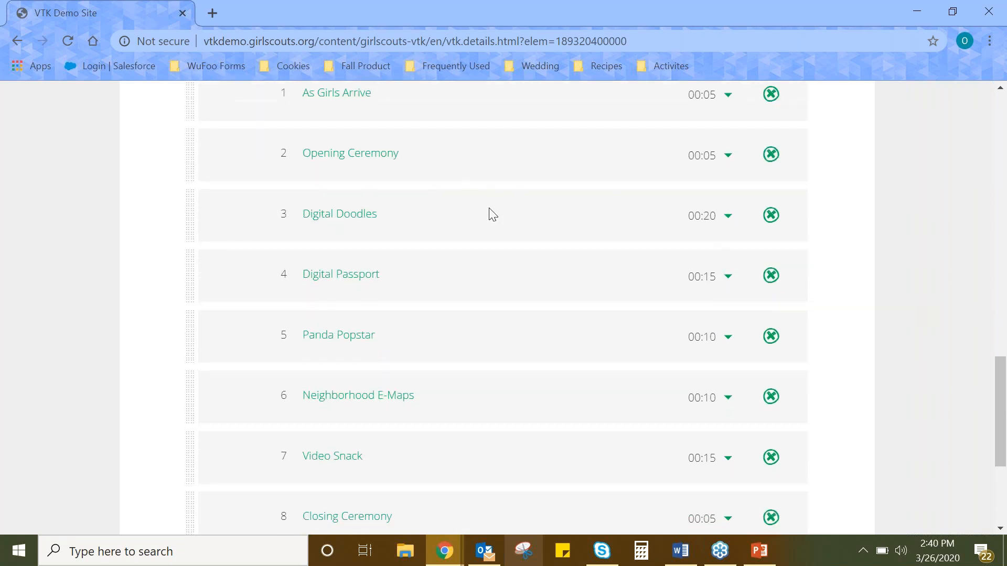
scroll(434, 236, "down", 3)
scroll(219, 296, "up", 5)
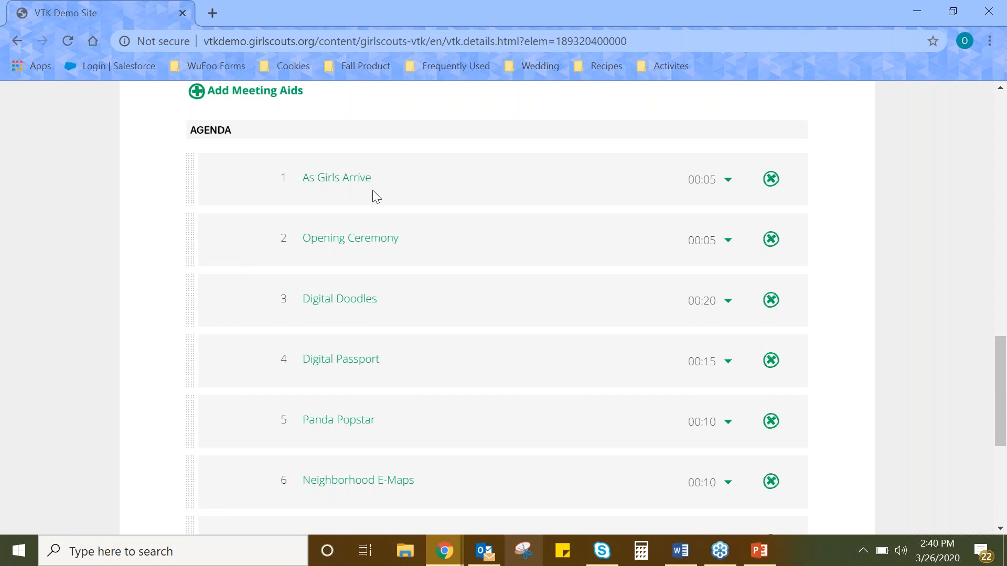
Read the details of the As Girls Arrive activity in the Computer Expert 1 agenda, and close them.
left_click(337, 180)
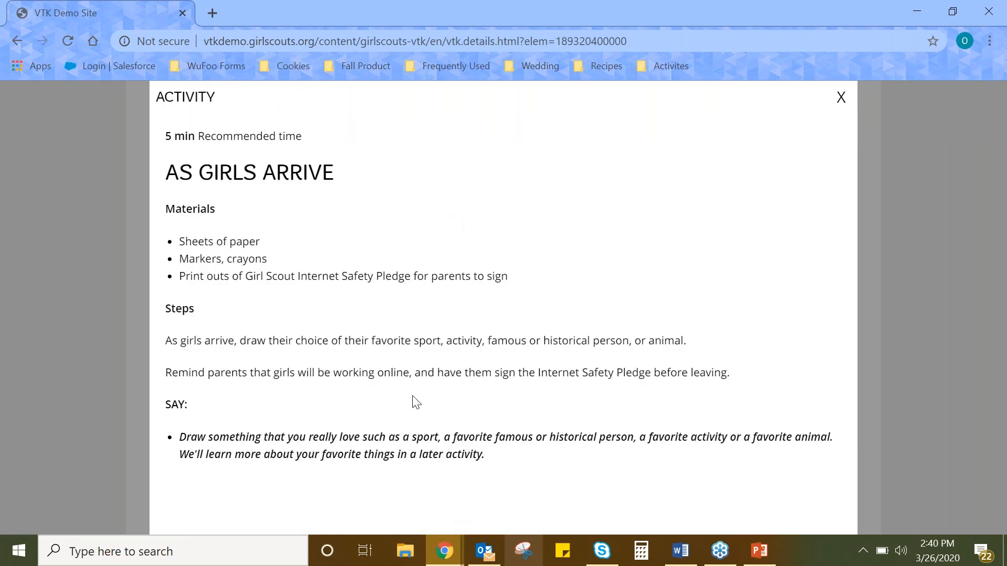
left_click(841, 98)
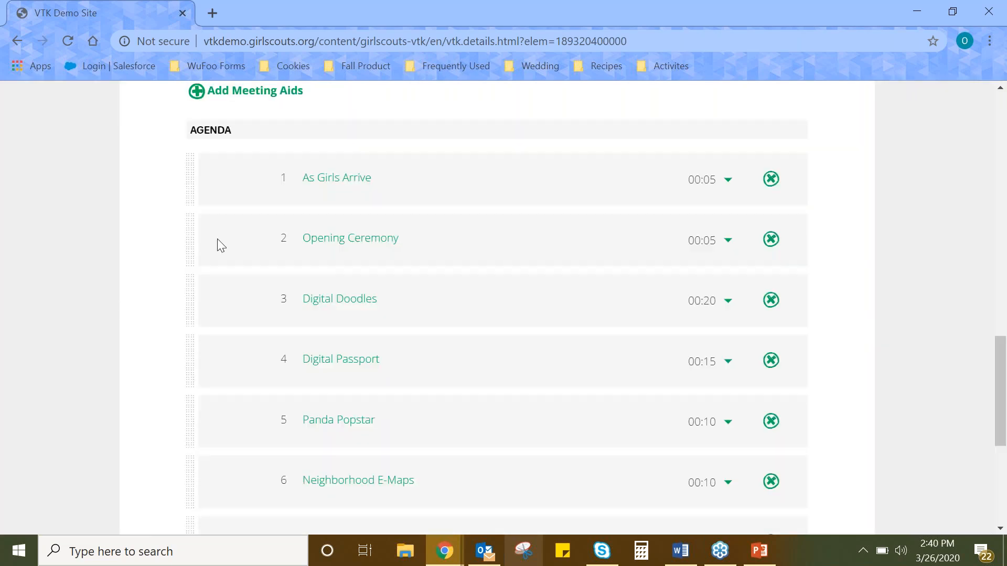
mouse_move(187, 250)
left_mouse_down()
mouse_move(198, 198)
mouse_move(187, 254)
left_mouse_up()
Set the Opening Ceremony's allotted time to 00:10 in the agenda and check the meeting's total time.
left_click(726, 246)
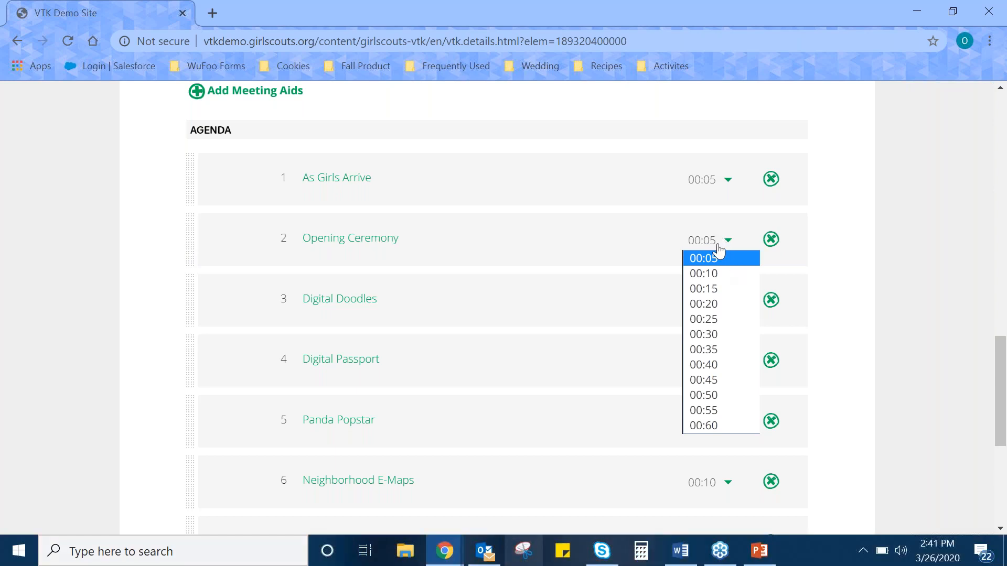
left_click(708, 273)
scroll(850, 267, "down", 5)
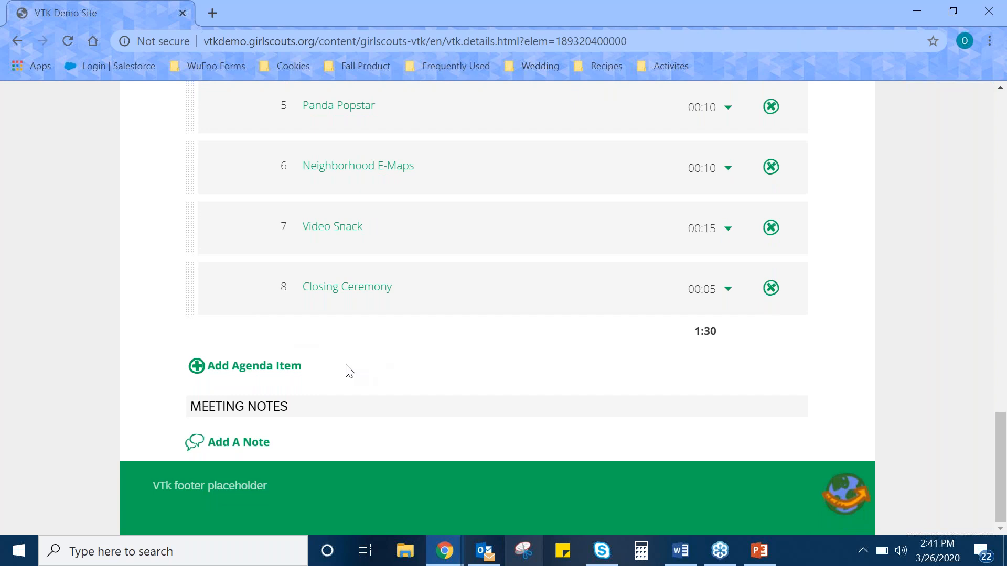
scroll(350, 360, "up", 1)
scroll(351, 364, "up", 5)
scroll(351, 364, "down", 4)
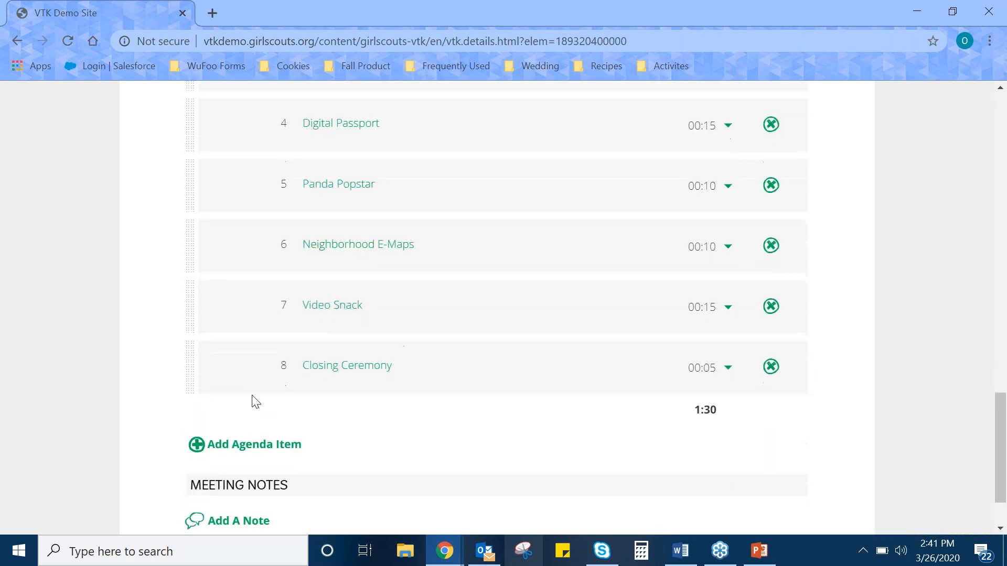
Add an agenda item named Parent Meeting with a time allotment of 25 minutes, save it, and check it in the agenda.
left_click(213, 449)
left_click(332, 182)
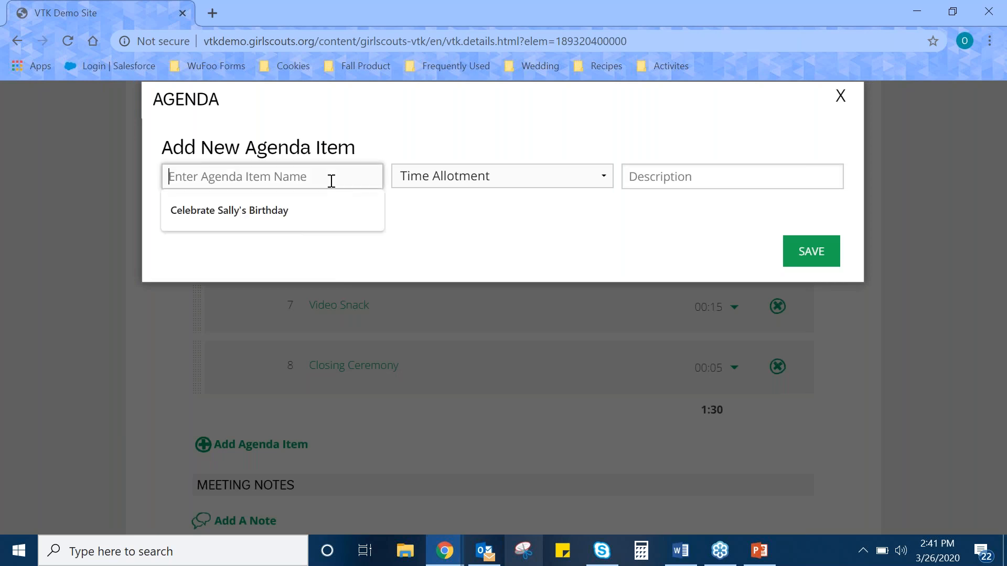
type("Parent Meeting")
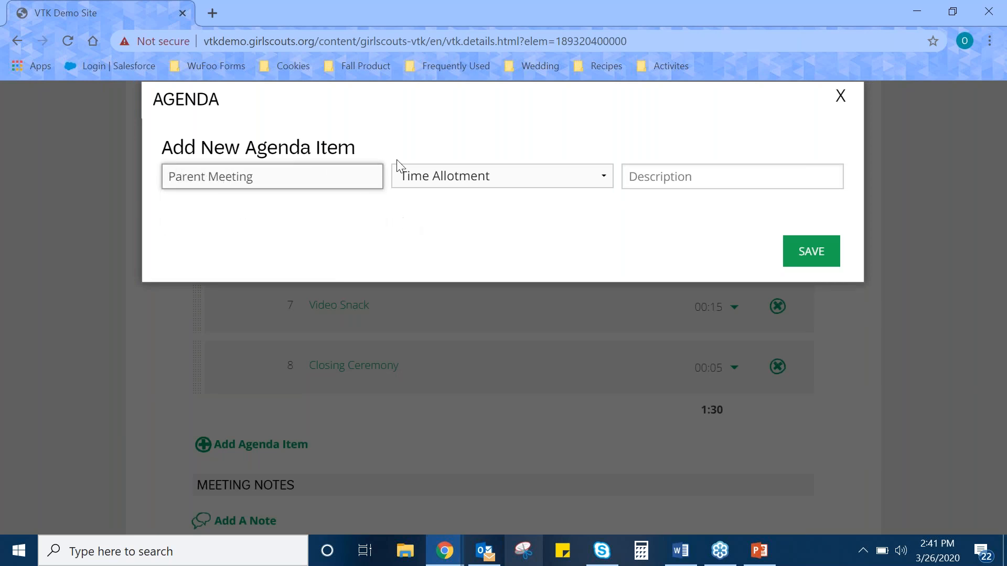
left_click(445, 181)
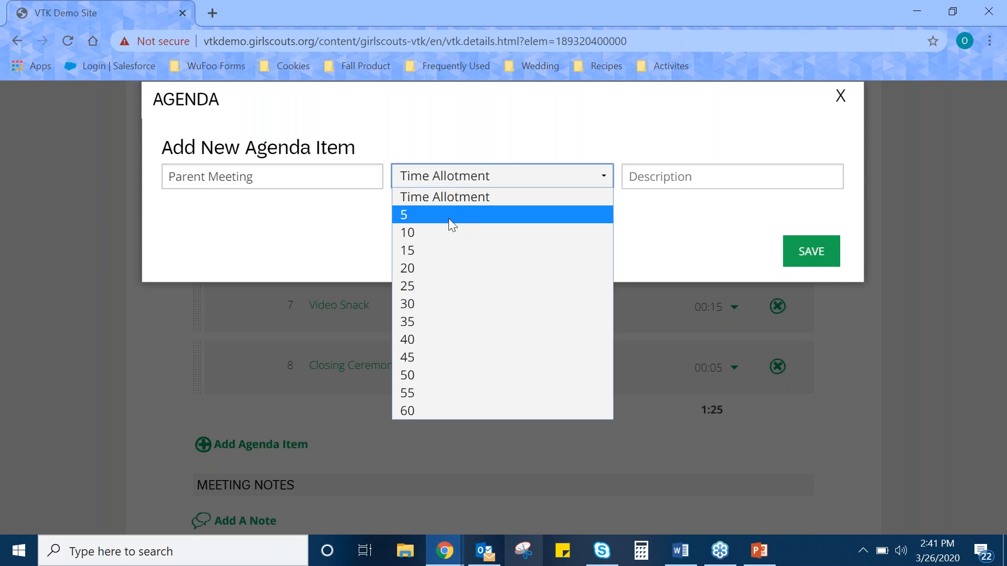
left_click(441, 286)
left_click(825, 252)
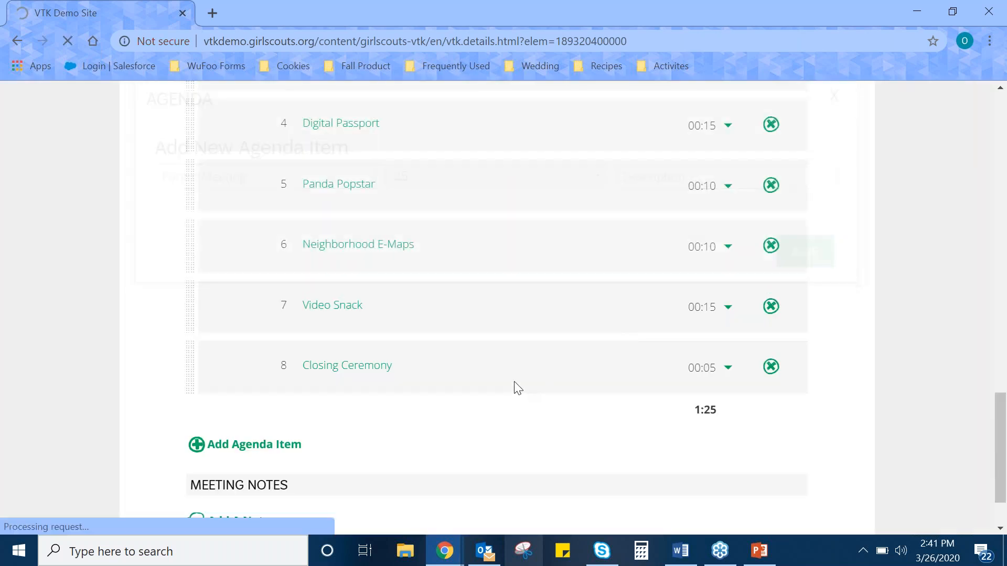
scroll(477, 344, "up", 2)
scroll(468, 340, "down", 11)
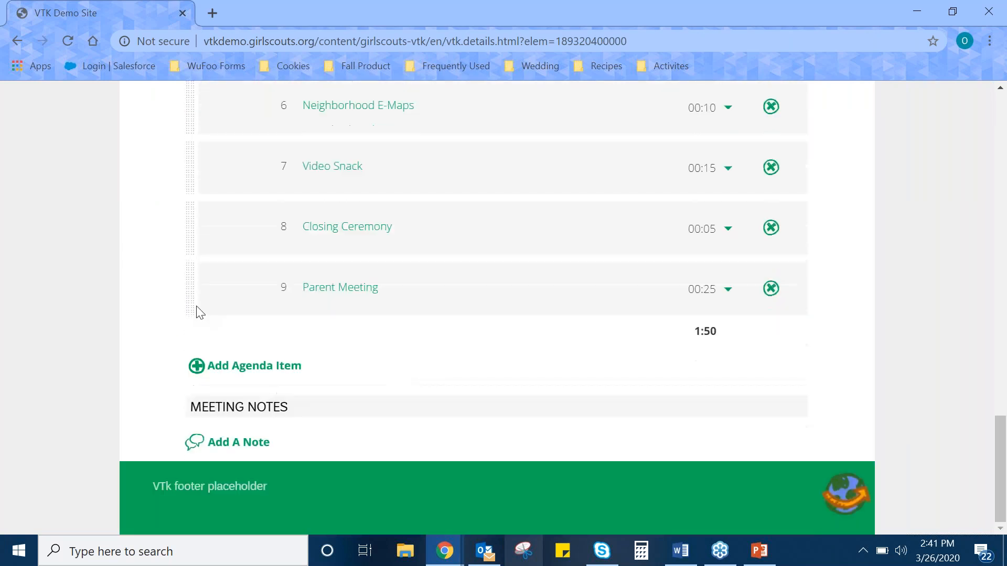
mouse_move(191, 287)
left_mouse_down()
mouse_move(200, 227)
mouse_move(194, 303)
mouse_move(190, 295)
left_mouse_up()
View the print choices for the Computer Expert 1 meeting, and close them without printing.
scroll(253, 447, "up", 13)
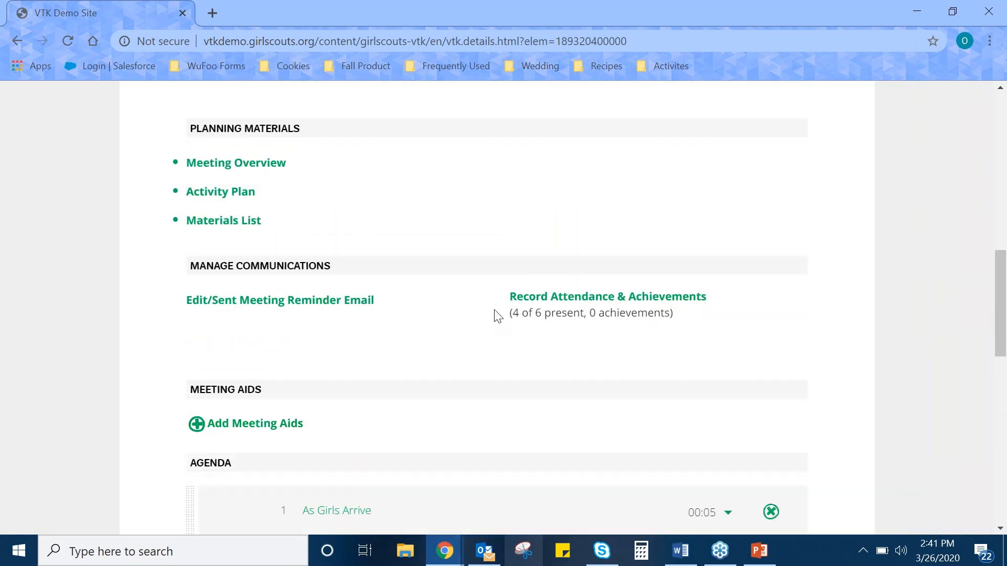
scroll(503, 307, "up", 7)
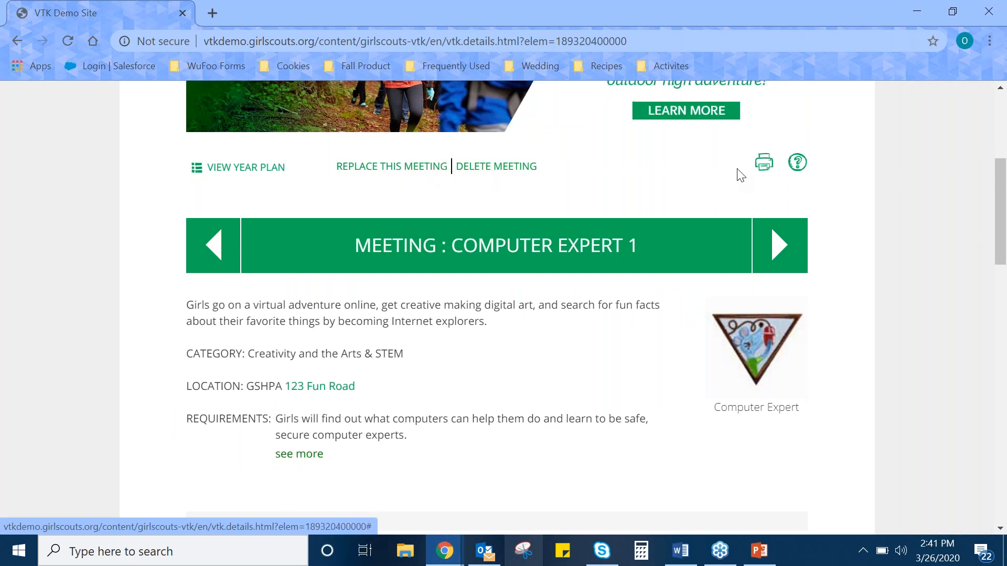
left_click(764, 166)
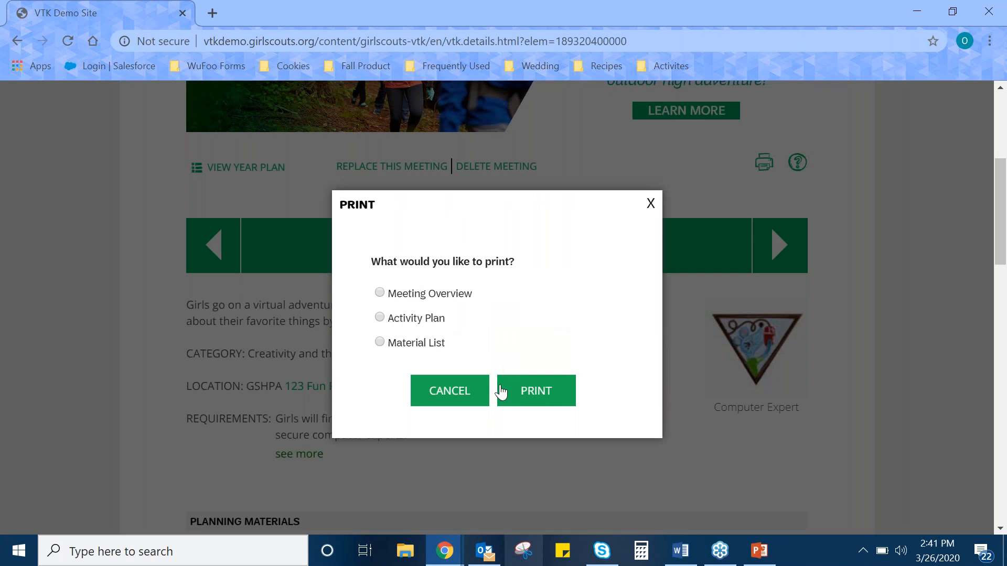
left_click(472, 394)
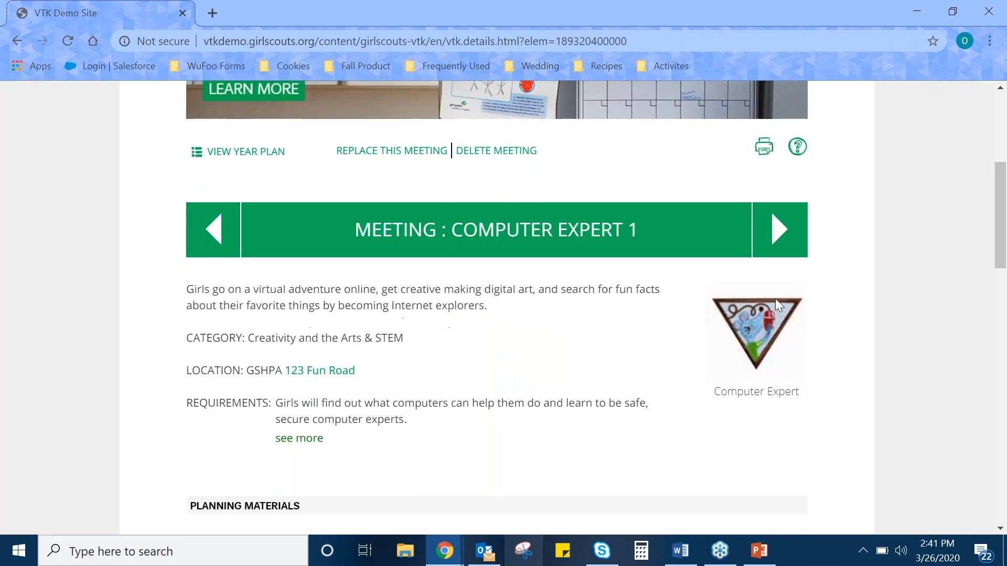
scroll(775, 298, "down", 4)
scroll(749, 315, "up", 3)
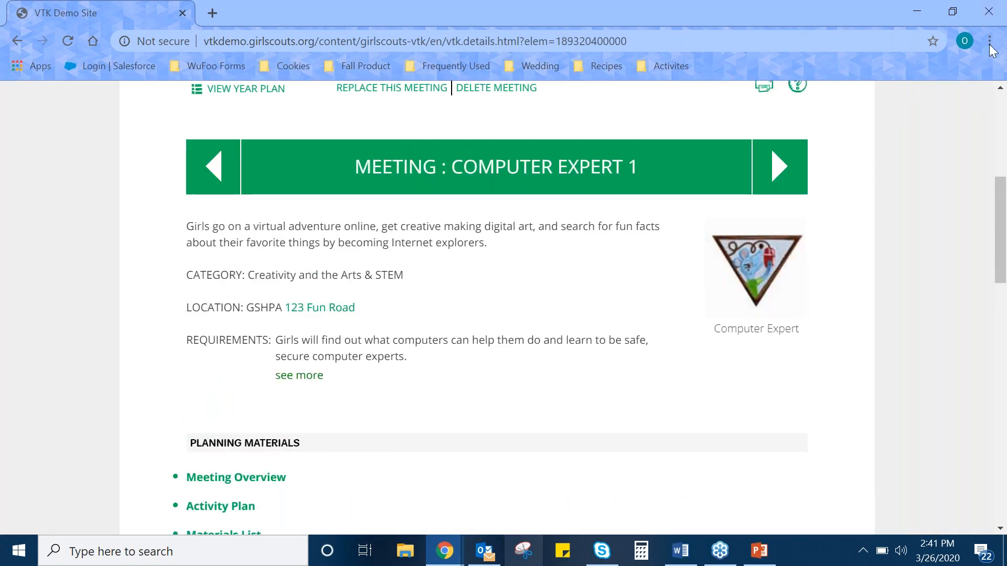
left_click(751, 59)
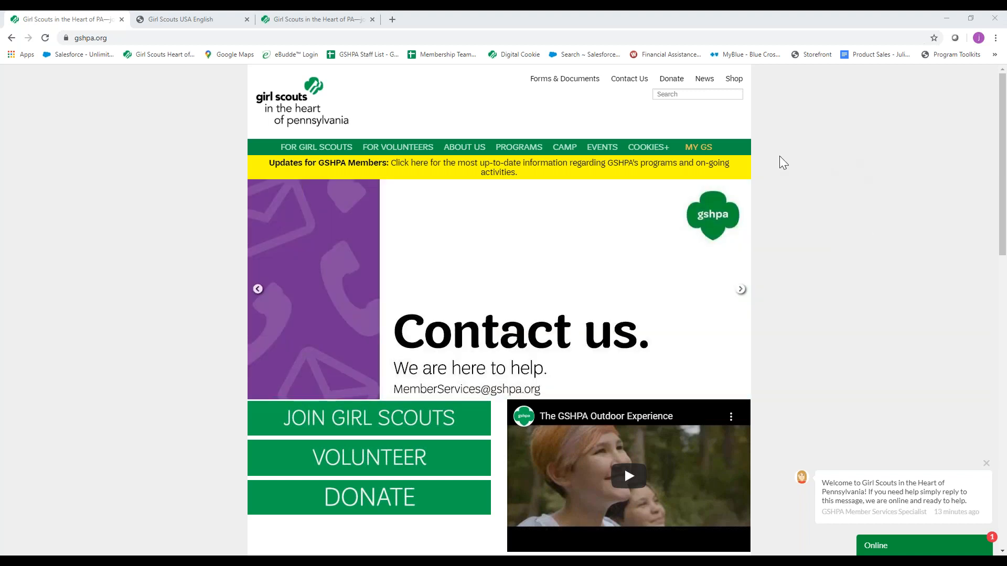
Open the Volunteer Toolkit from the gshpa.org website and bring up the troop's member information.
left_click(707, 154)
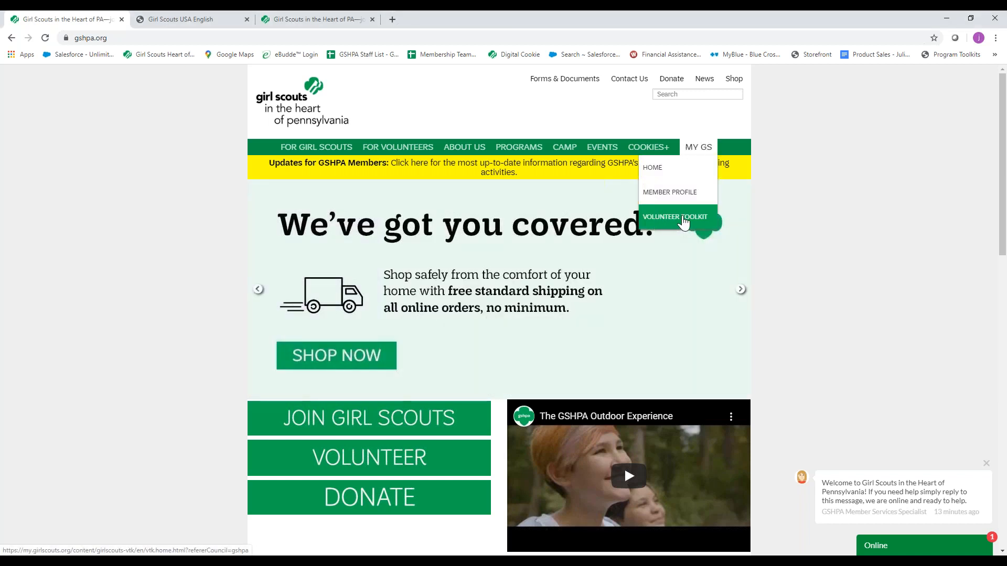
left_click(683, 222)
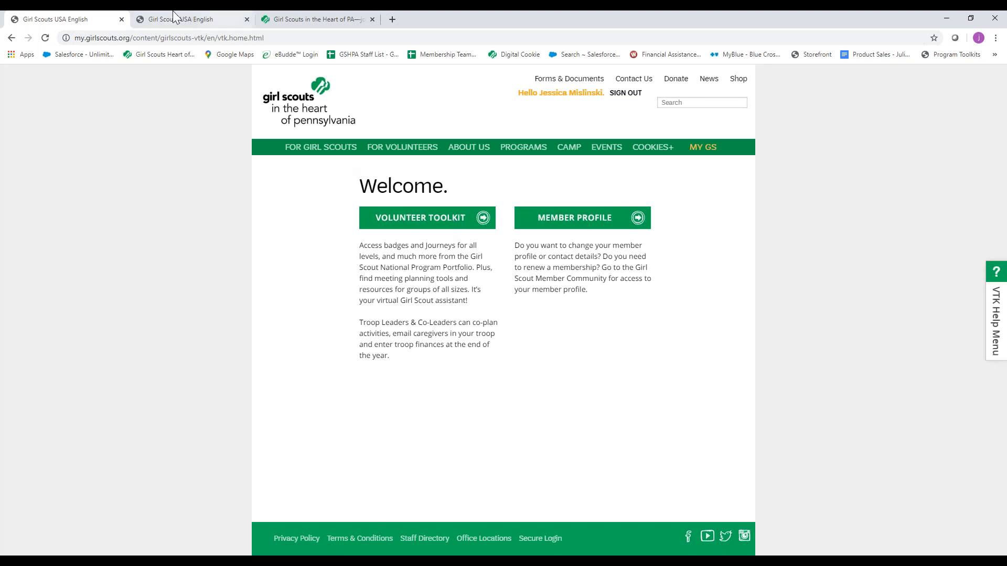
left_click(431, 223)
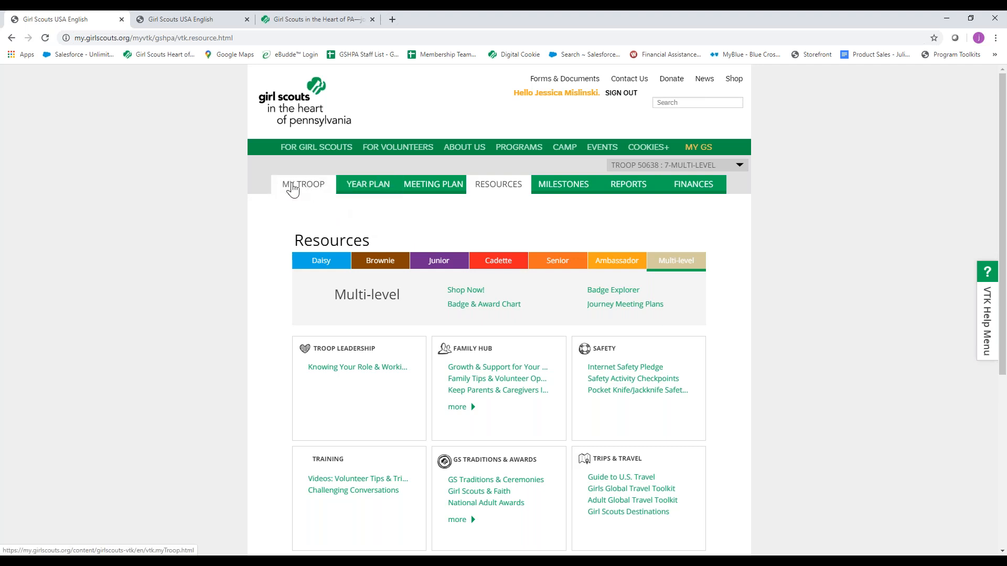
left_click(334, 187)
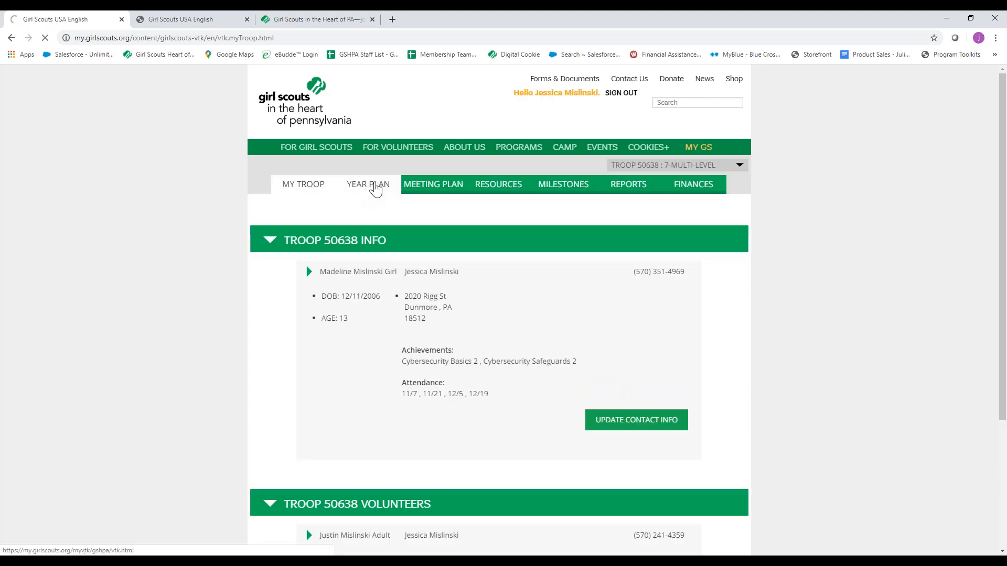
Look through the troop's custom year plan, examining its dated meetings and activities from October through May.
left_click(367, 187)
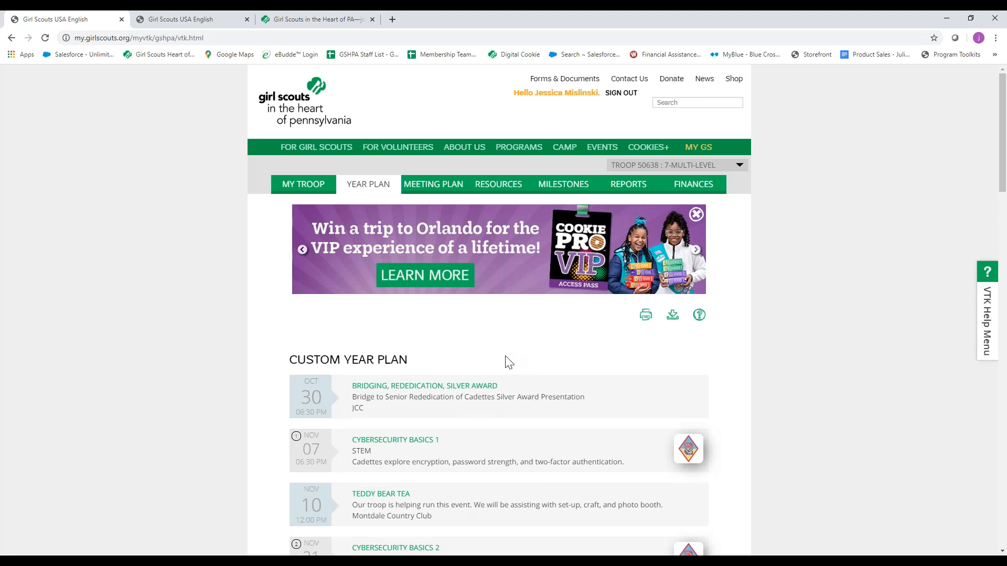
scroll(508, 362, "down", 1)
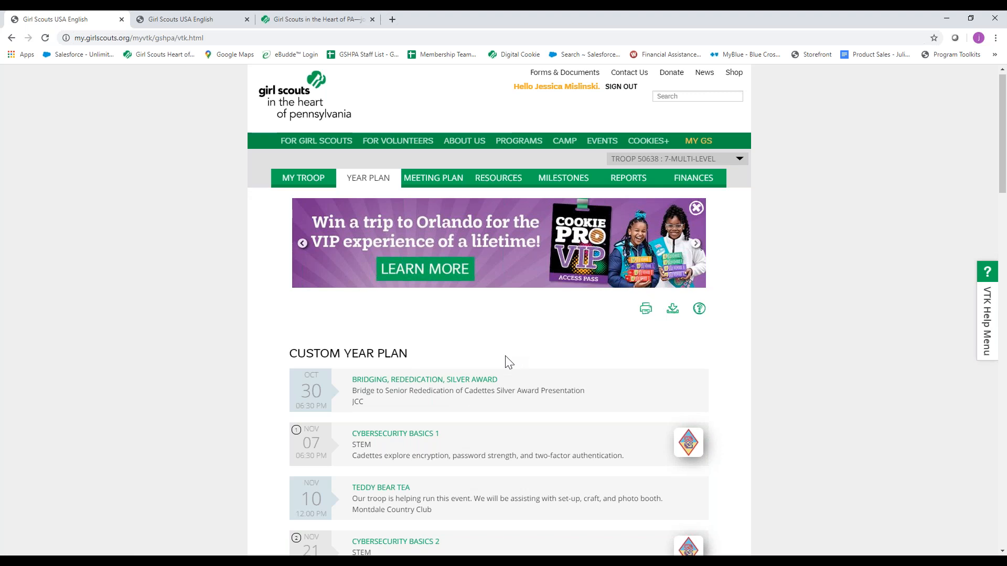
scroll(508, 362, "down", 1)
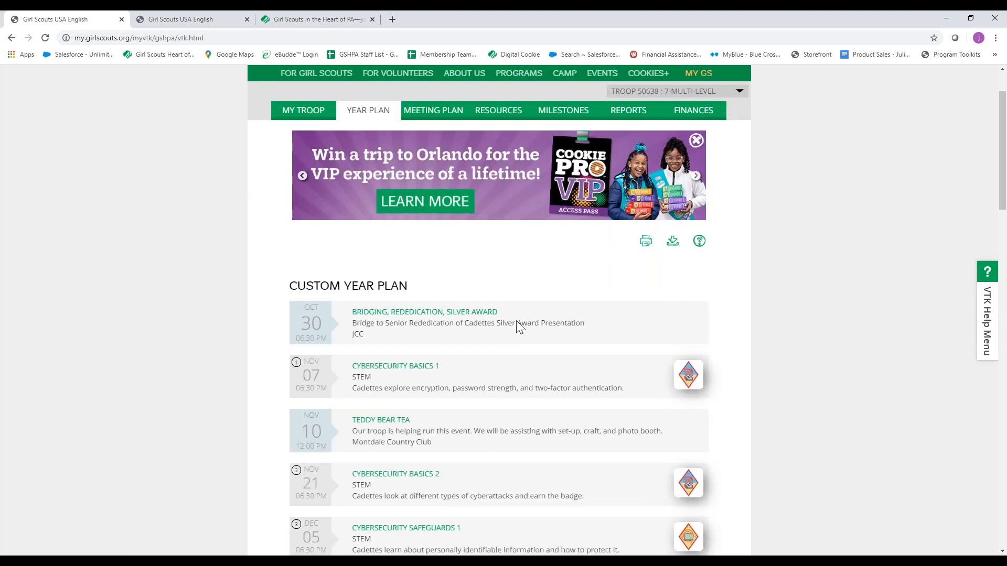
scroll(519, 328, "down", 5)
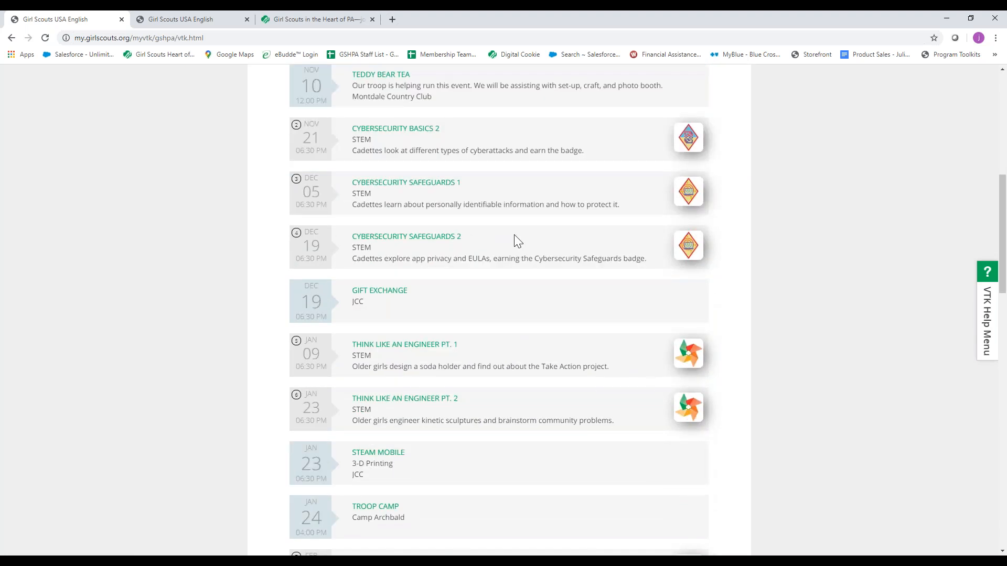
scroll(515, 235, "up", 1)
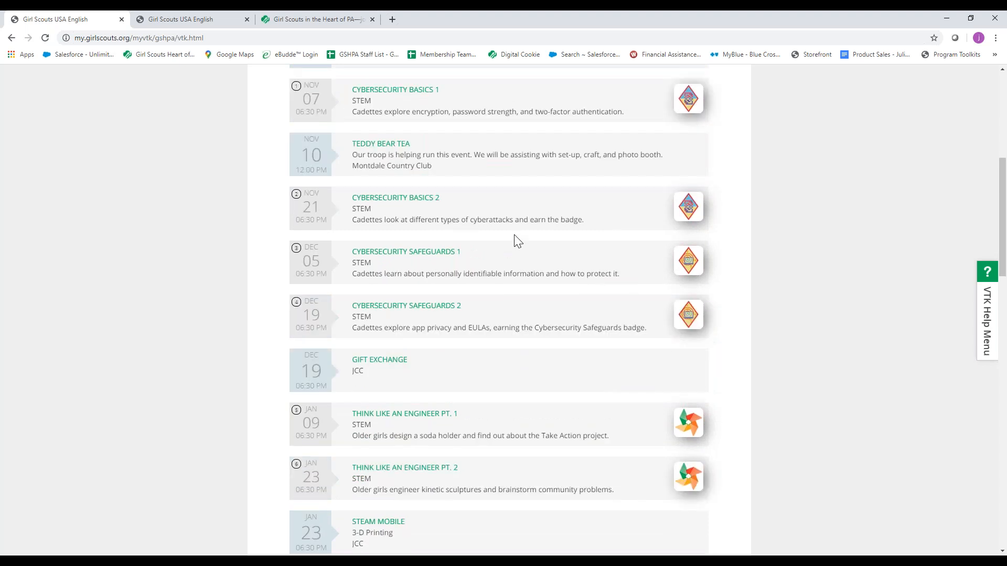
scroll(514, 240, "up", 1)
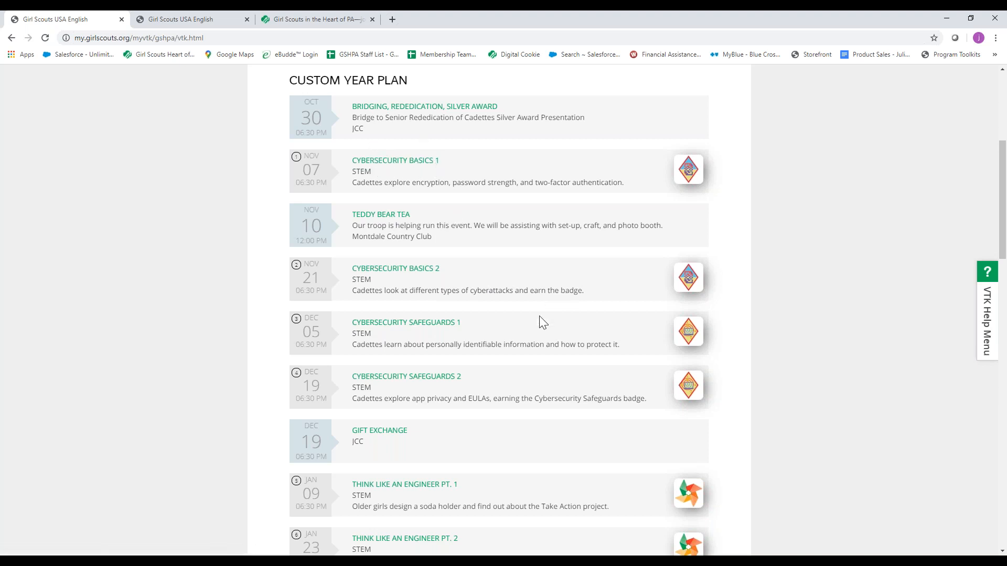
scroll(547, 304, "down", 5)
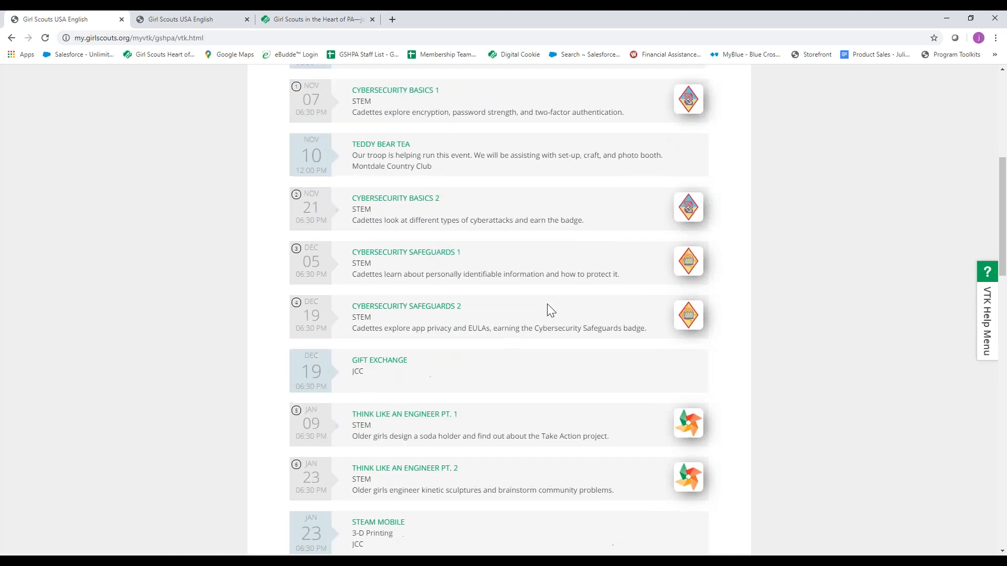
scroll(547, 304, "down", 2)
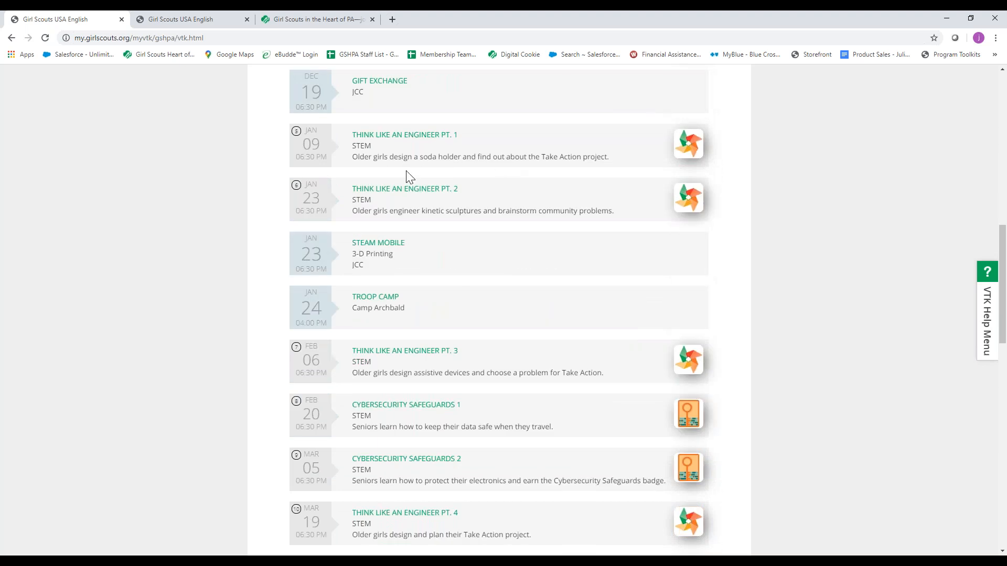
scroll(499, 264, "down", 3)
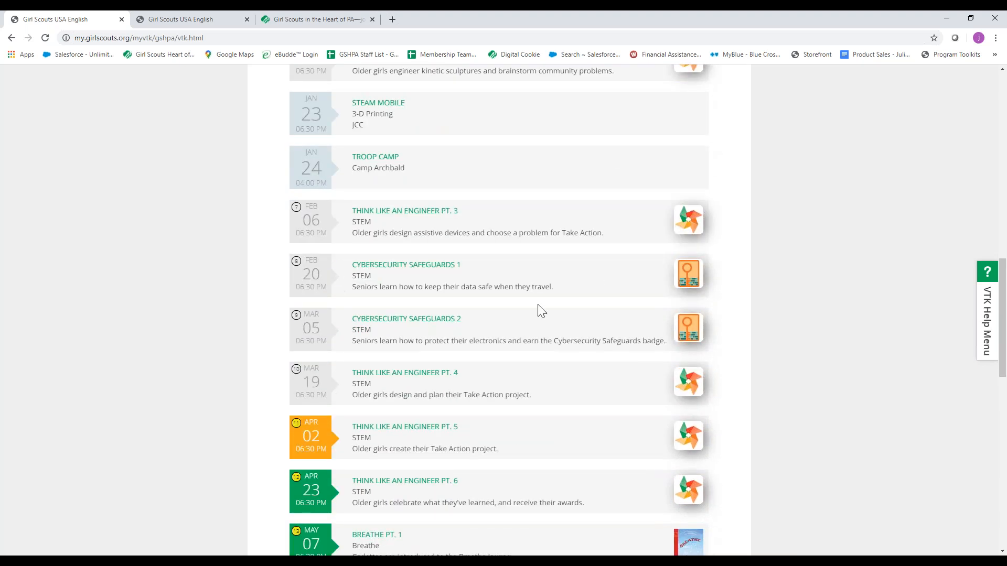
scroll(540, 310, "down", 1)
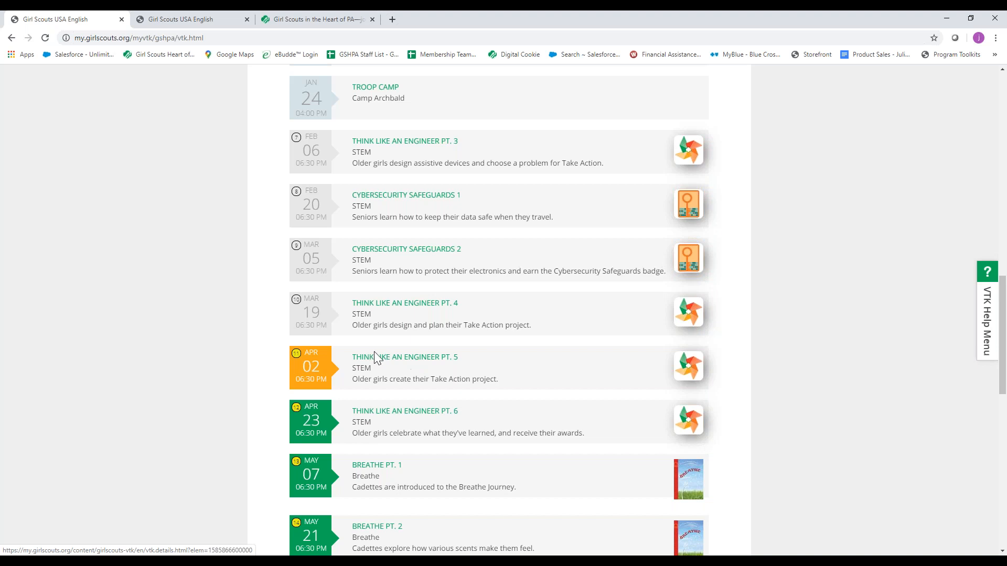
Open the Think Like an Engineer Pt. 5 meeting of April 02 and examine its planning materials, meeting aids and agenda.
left_click(422, 362)
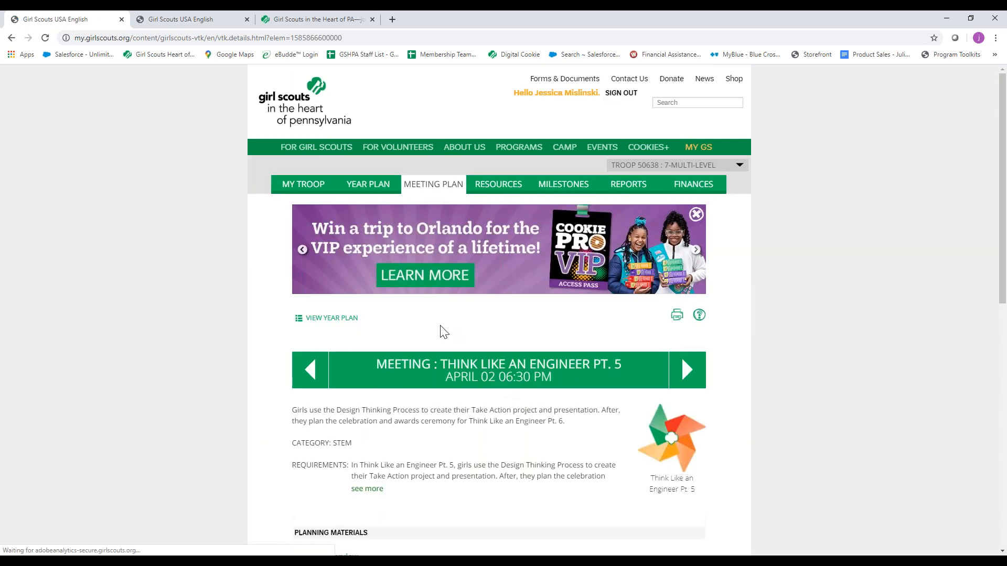
scroll(440, 330, "down", 4)
scroll(488, 287, "down", 3)
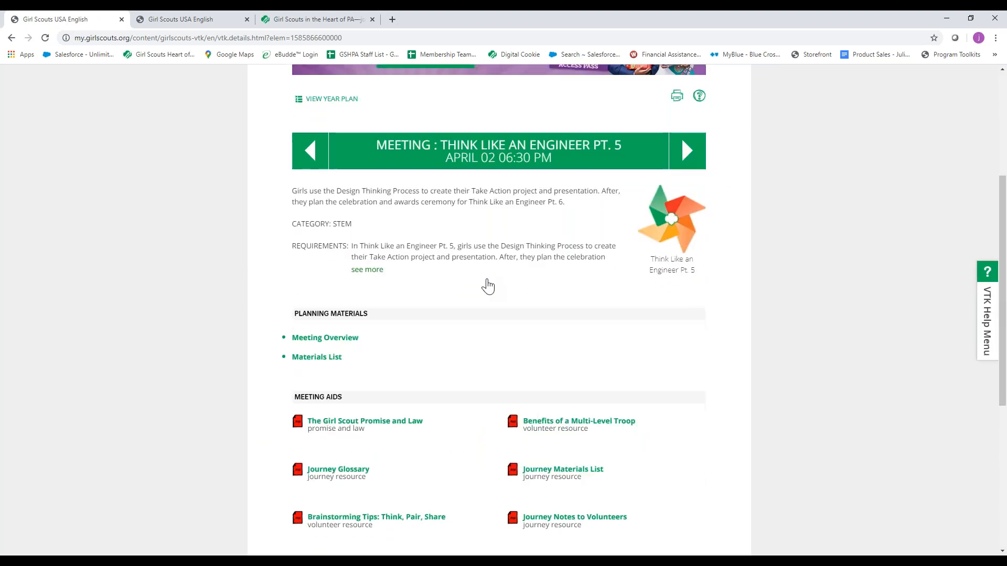
scroll(487, 242, "down", 1)
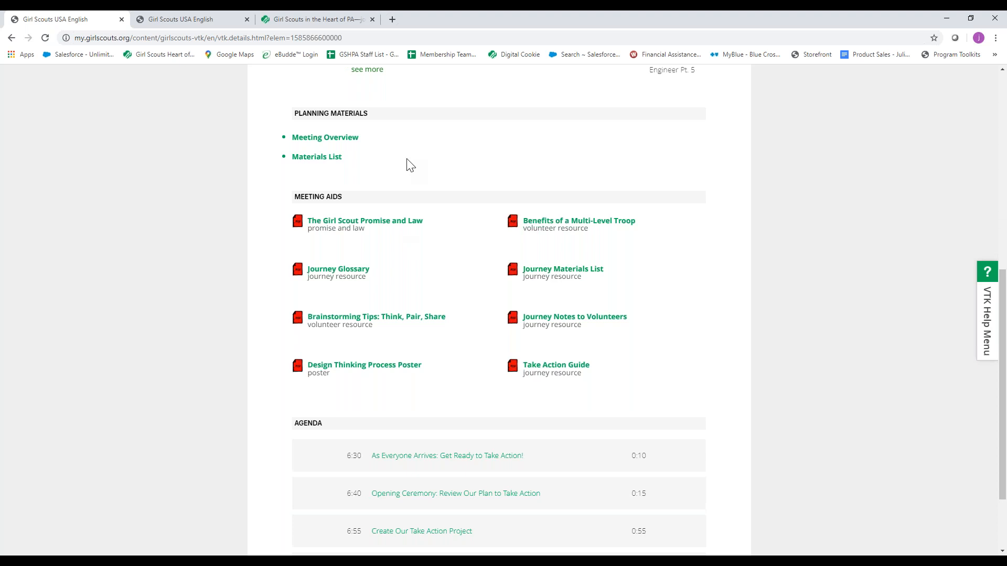
Read the Think Like an Engineer Pt. 5 meeting overview and its materials list, closing each one after viewing.
left_click(322, 139)
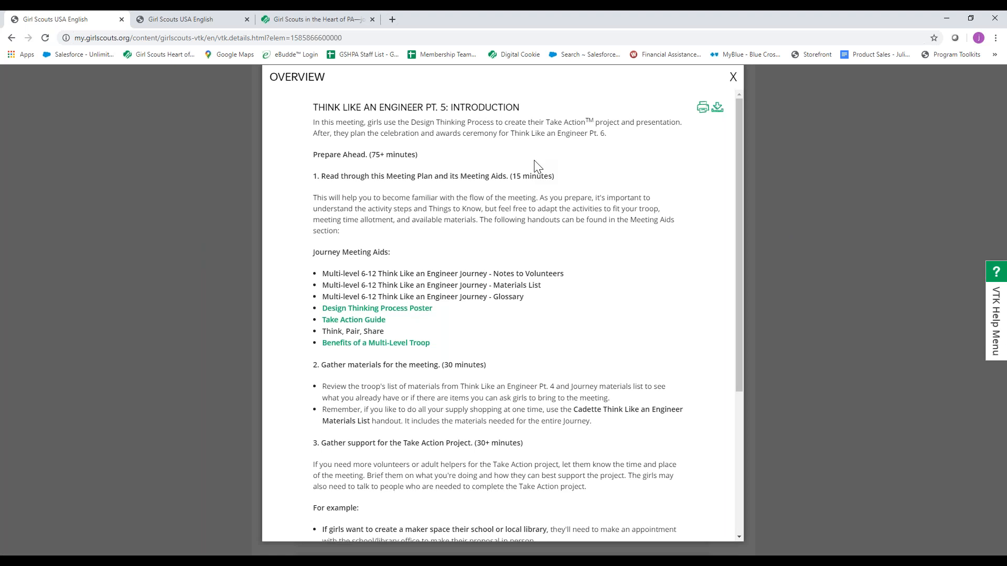
scroll(537, 167, "down", 2)
scroll(558, 298, "down", 1)
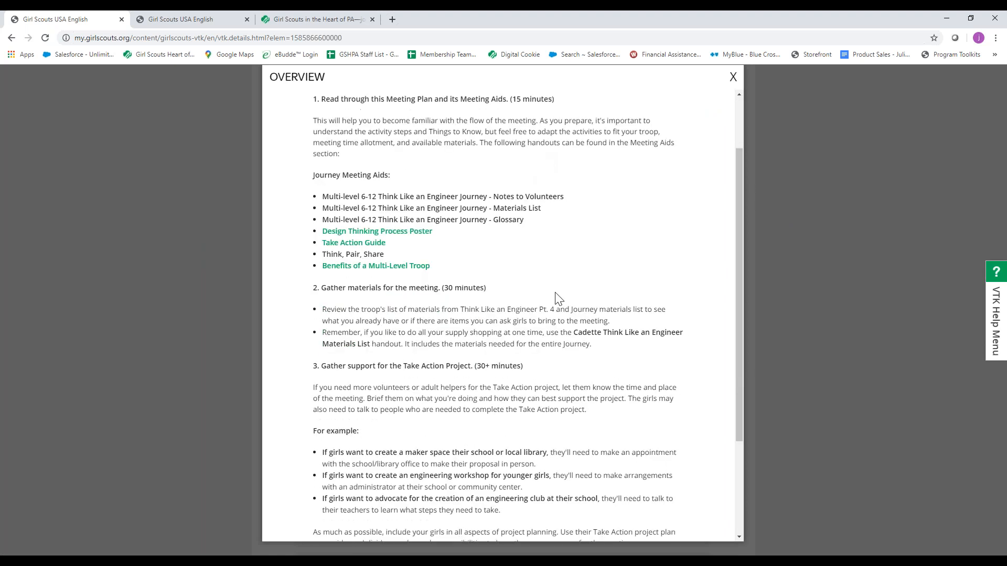
scroll(557, 298, "down", 2)
scroll(556, 298, "down", 1)
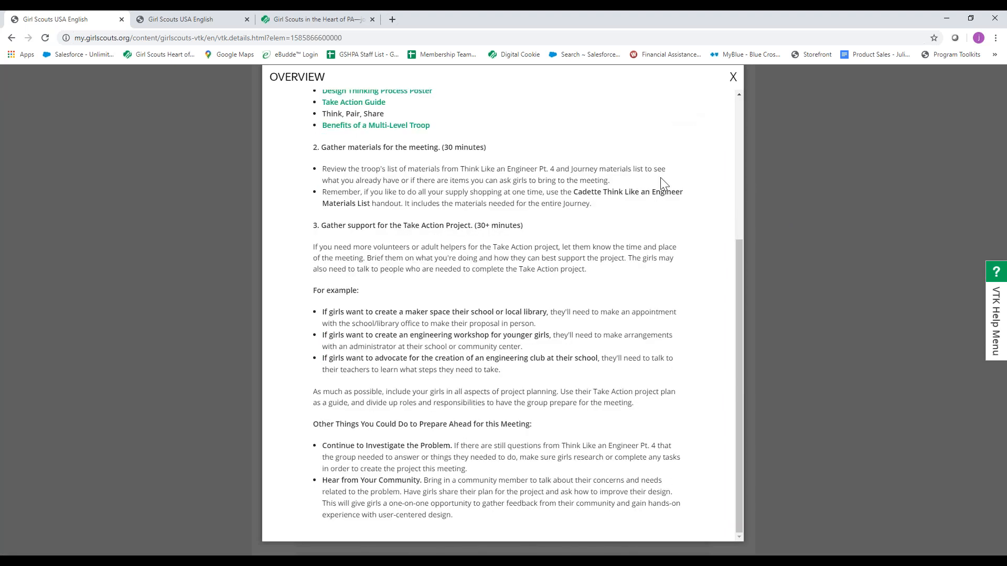
scroll(622, 215, "up", 1)
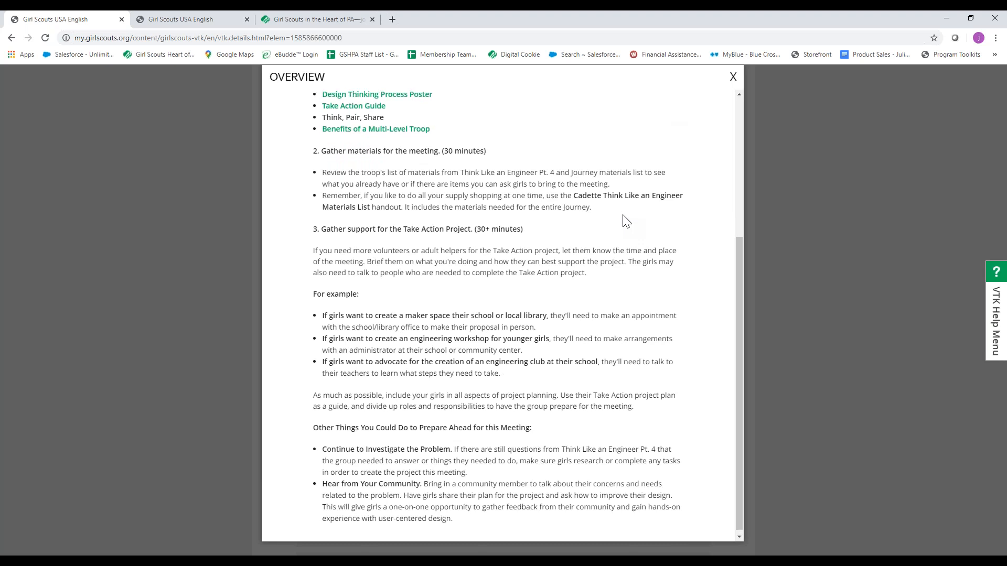
scroll(627, 220, "up", 3)
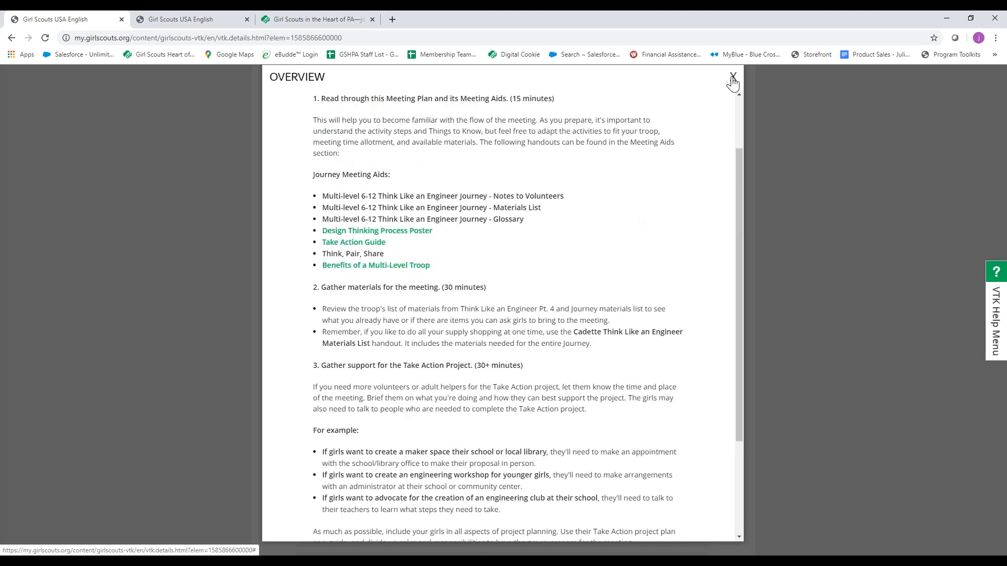
left_click(733, 79)
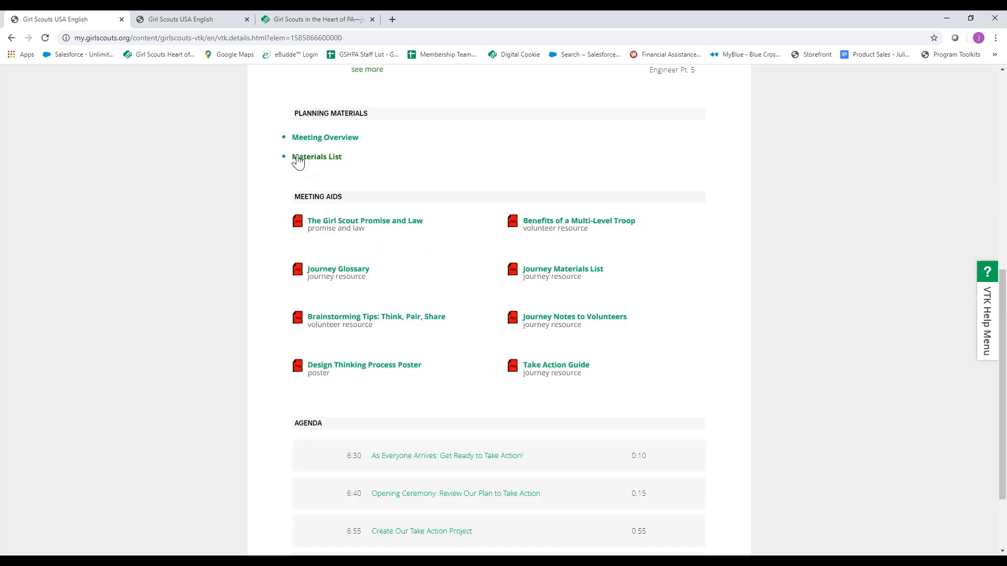
left_click(300, 158)
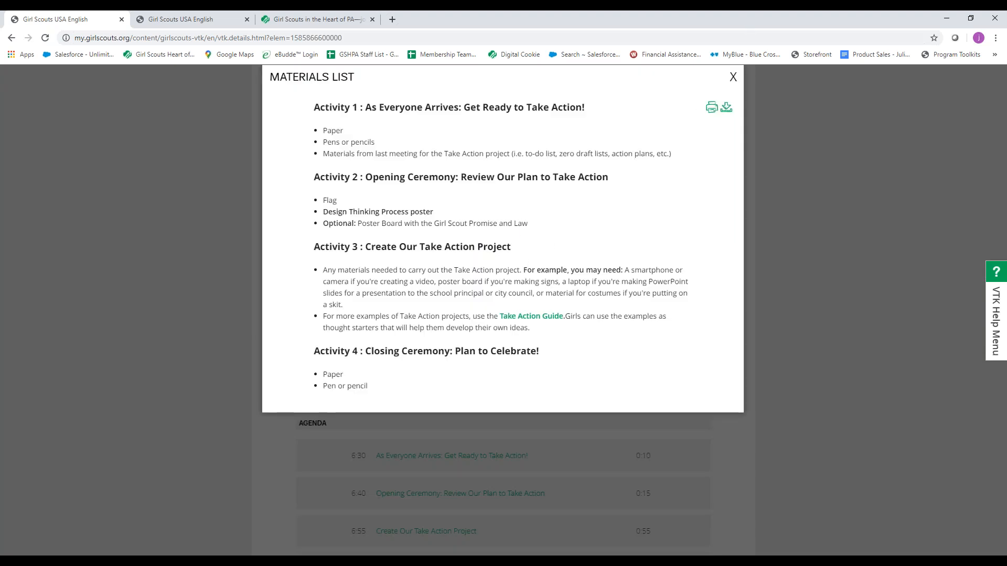
left_click(733, 79)
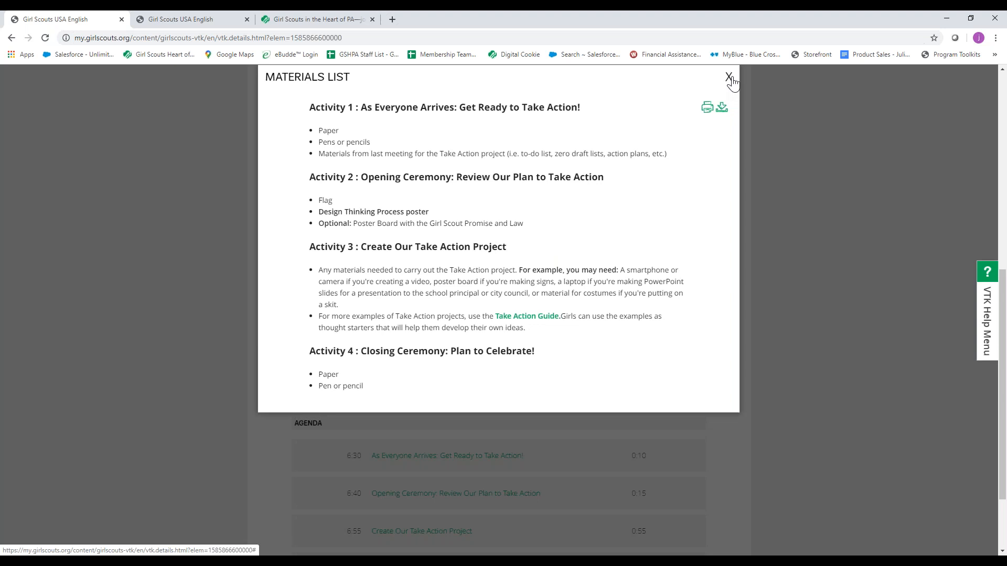
Read the agenda activity Create Our Take Action Project through to its multi-level tips, and close it.
scroll(463, 294, "down", 3)
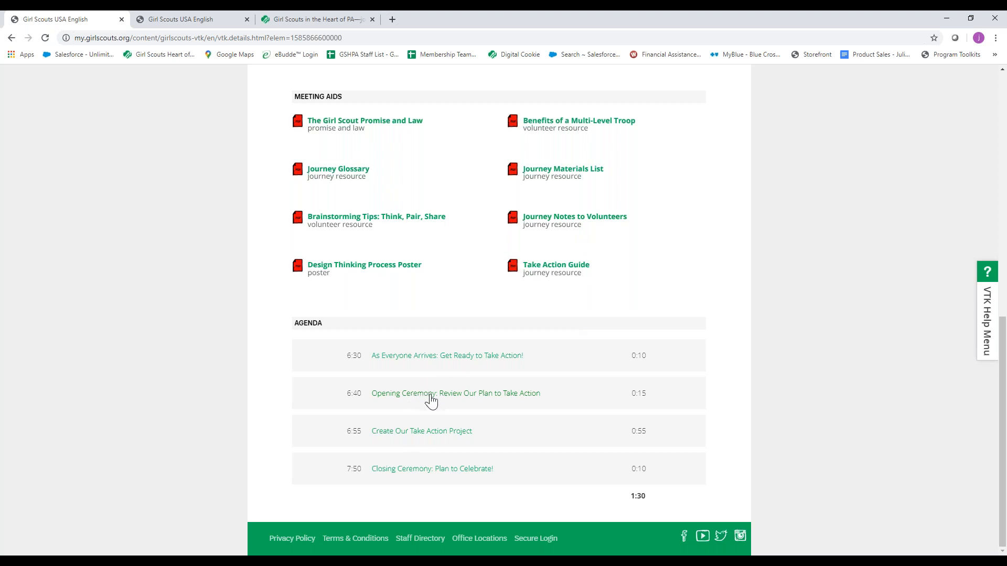
left_click(416, 435)
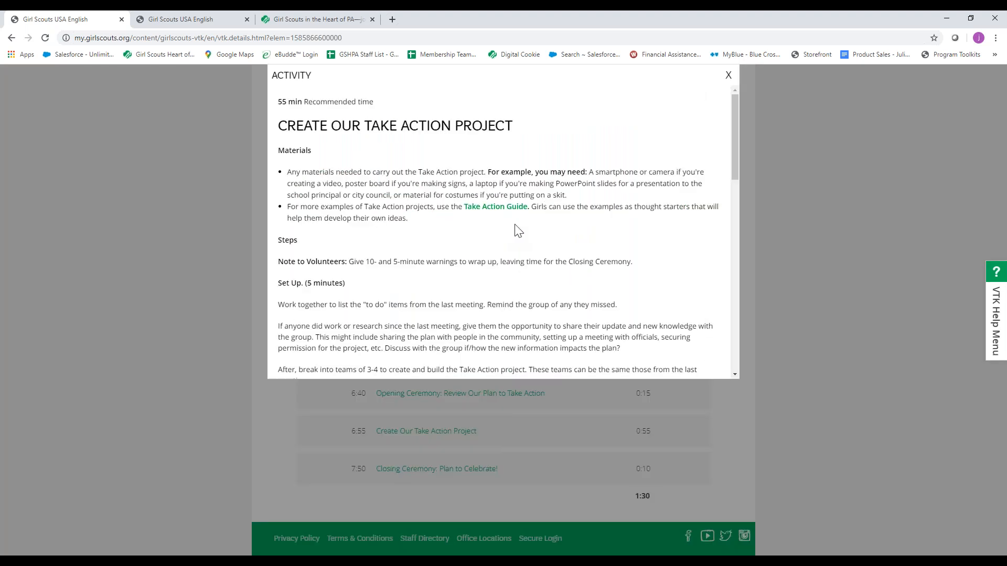
scroll(516, 227, "down", 1)
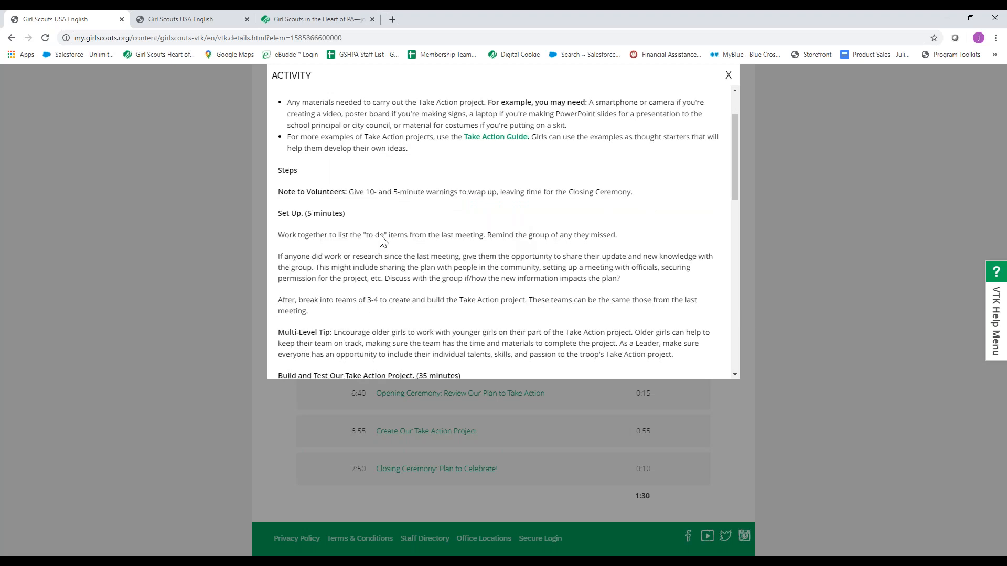
scroll(460, 244, "down", 5)
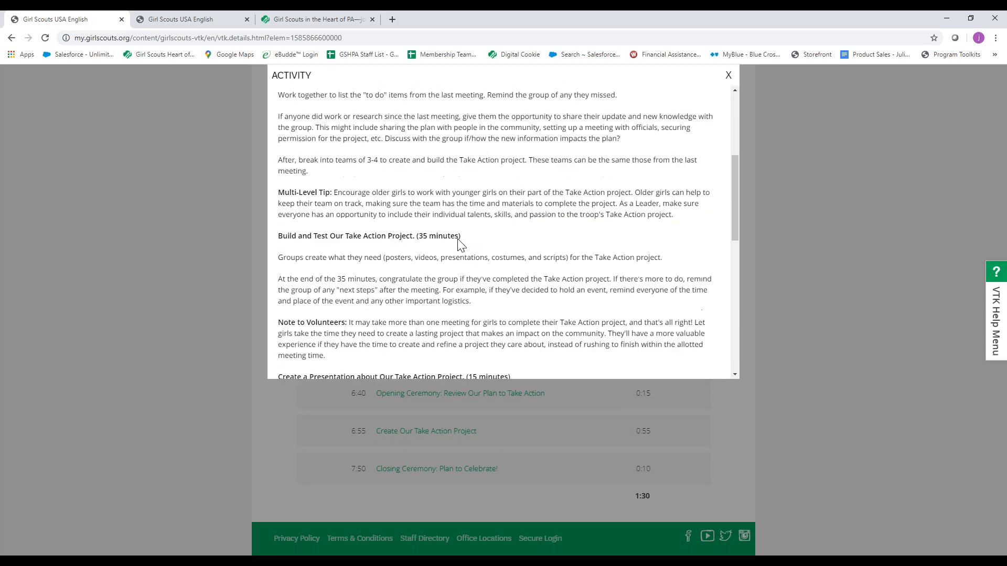
scroll(535, 239, "down", 4)
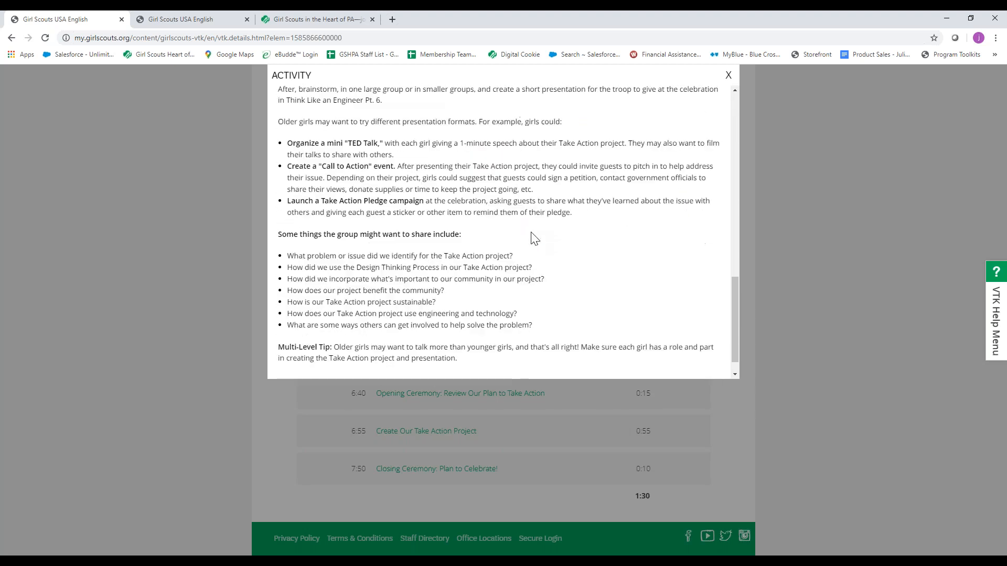
left_click(728, 77)
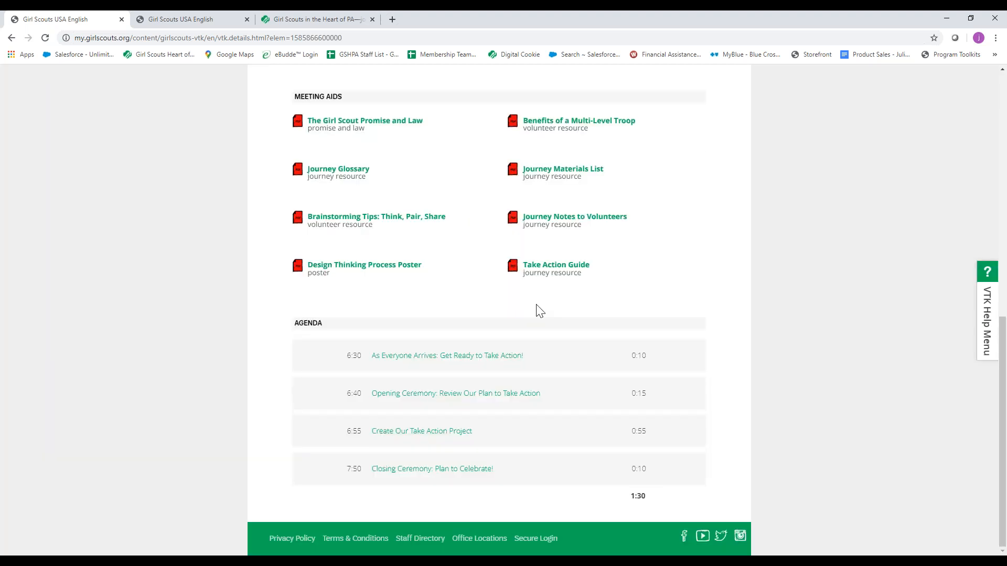
Return to the troop's custom year plan and look through its meetings and activities from October through September.
scroll(540, 311, "up", 7)
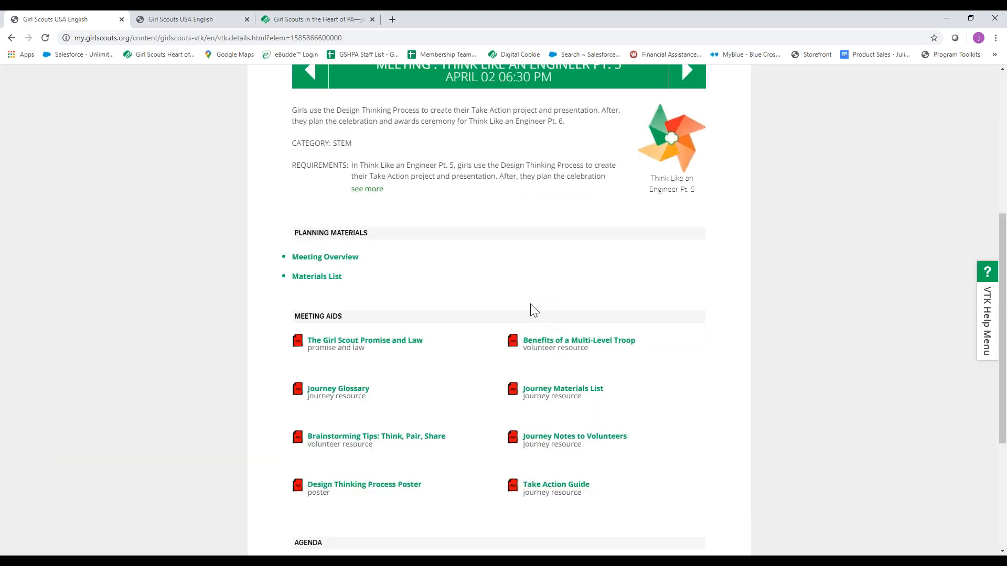
scroll(586, 286, "up", 3)
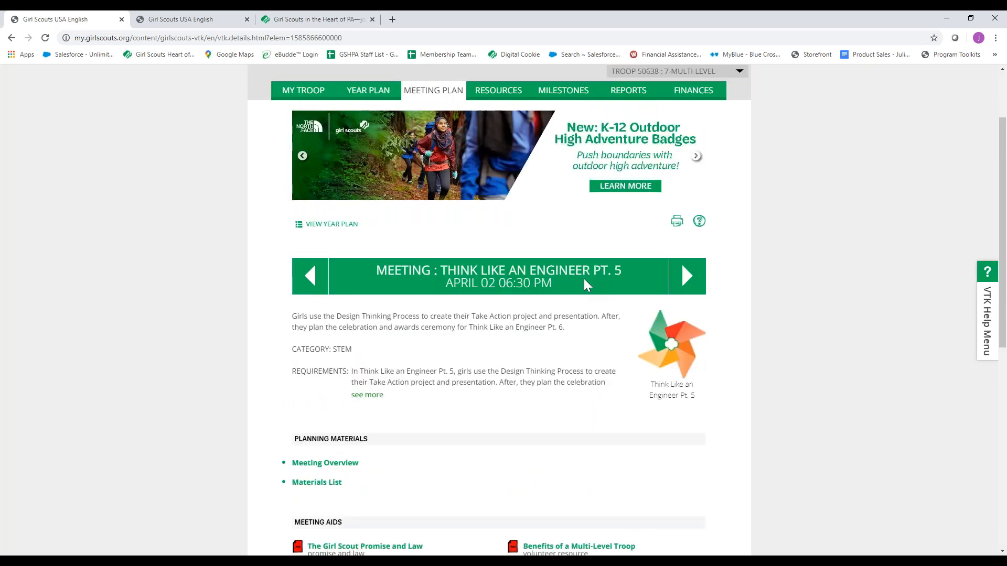
left_click(392, 159)
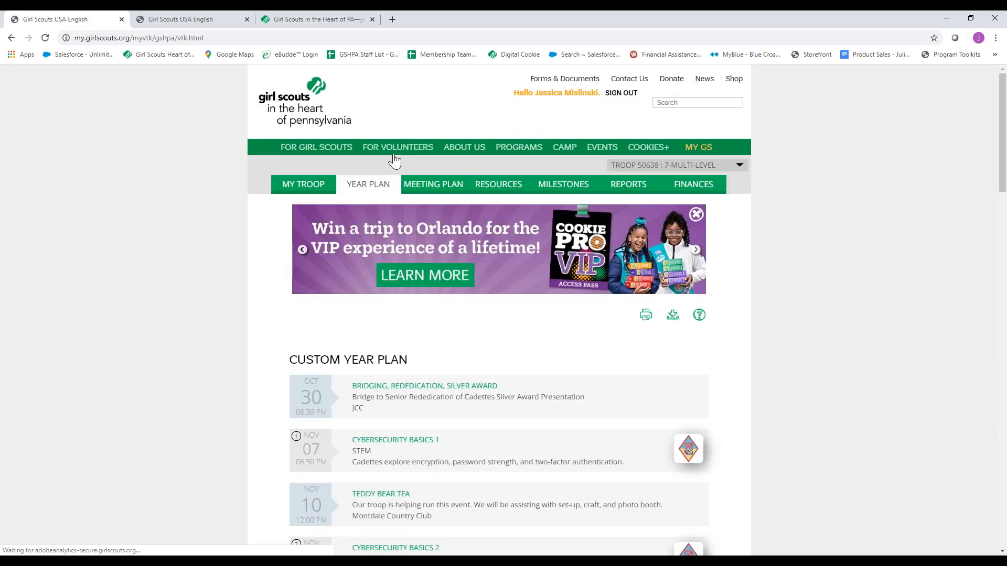
scroll(495, 356, "down", 4)
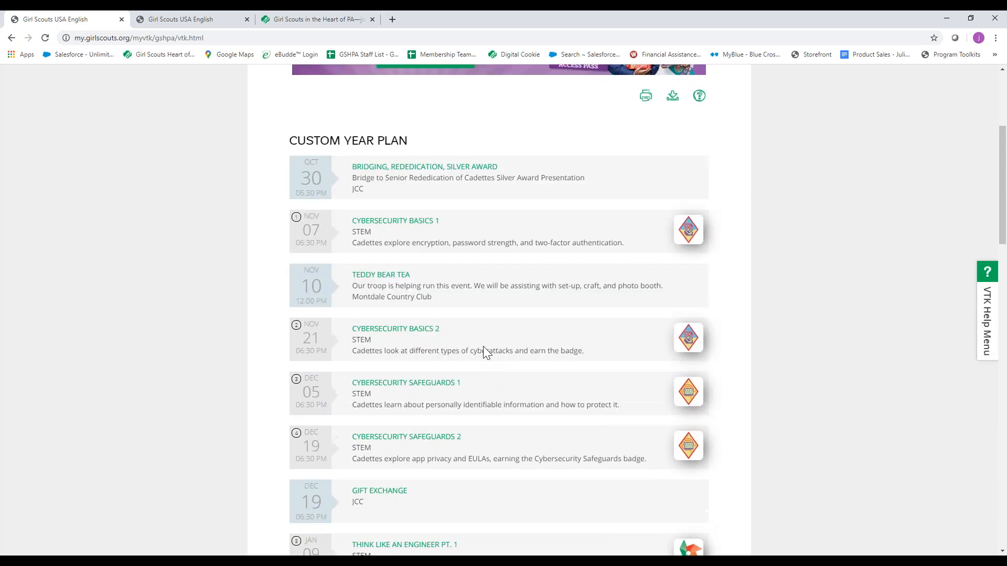
scroll(483, 346, "down", 10)
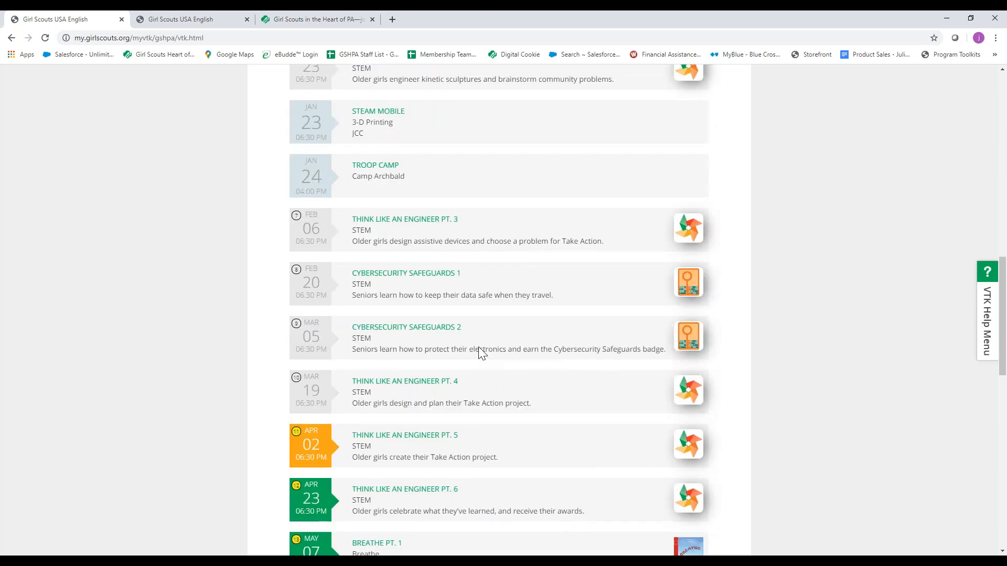
scroll(480, 352, "down", 2)
scroll(496, 374, "down", 3)
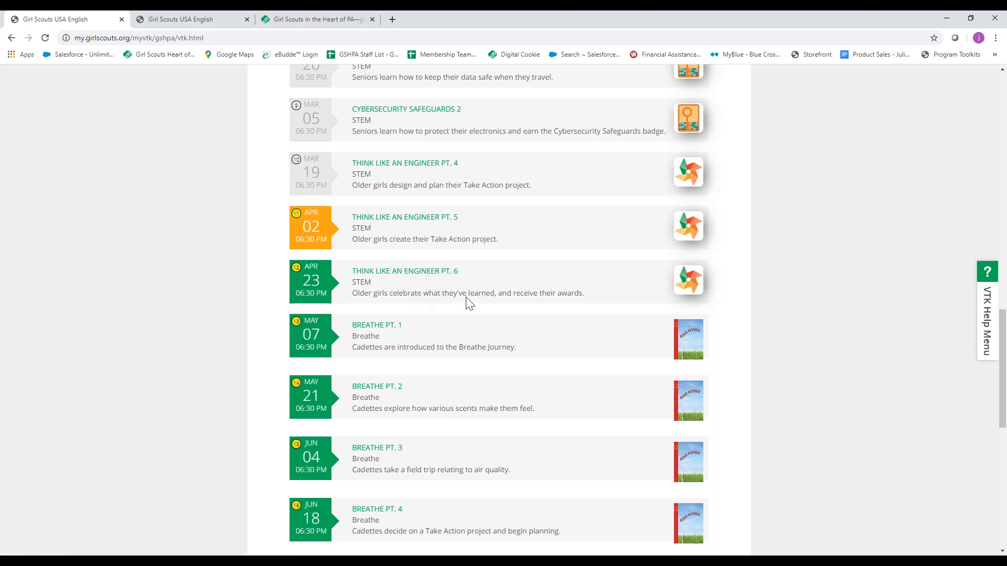
scroll(470, 303, "down", 1)
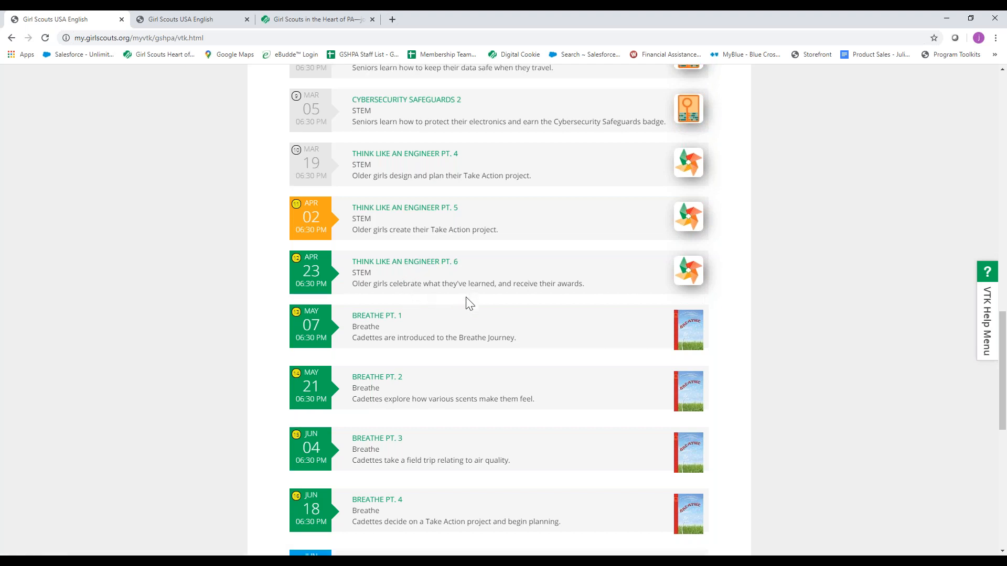
scroll(470, 304, "down", 2)
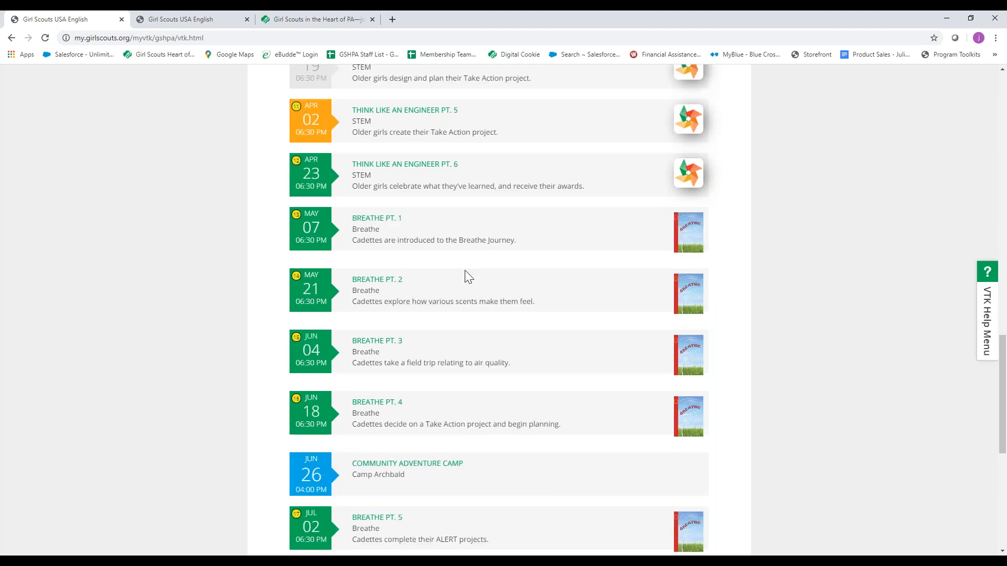
scroll(468, 276, "down", 4)
scroll(480, 274, "down", 3)
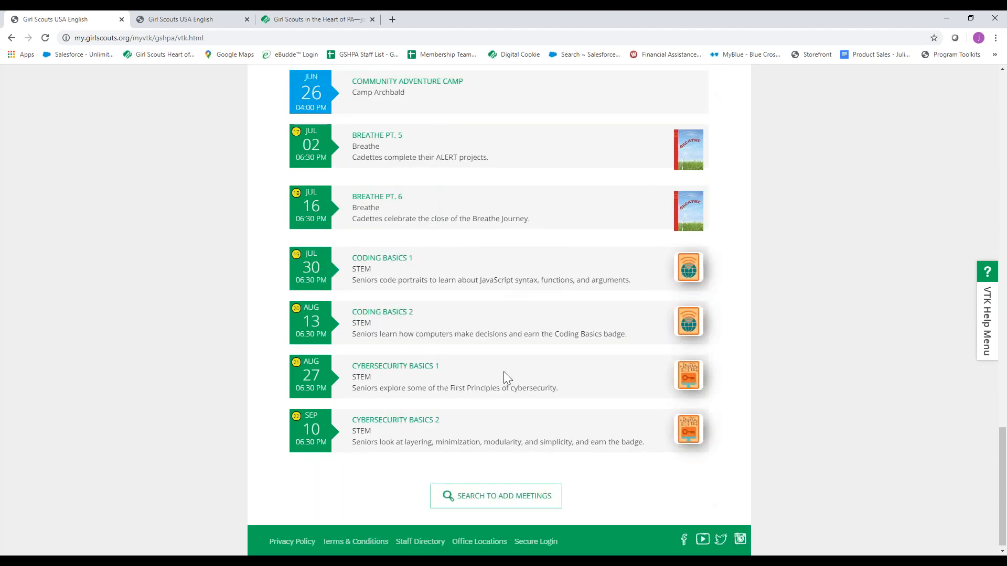
Bring up the meeting plan for Think Like an Engineer Pt. 5 again and examine its planning materials, meeting aids and agenda.
scroll(503, 373, "up", 2)
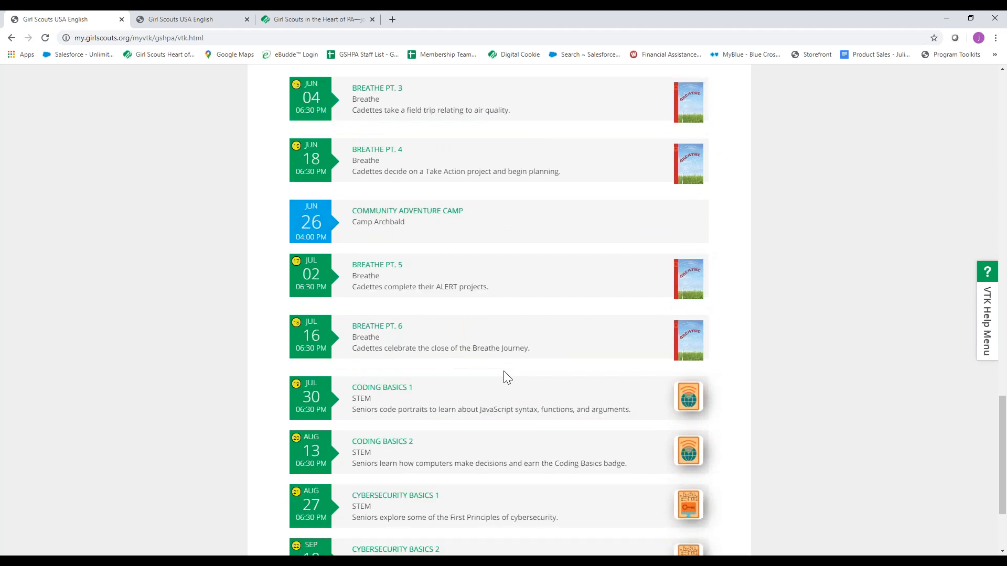
scroll(481, 407, "up", 1)
scroll(482, 401, "up", 8)
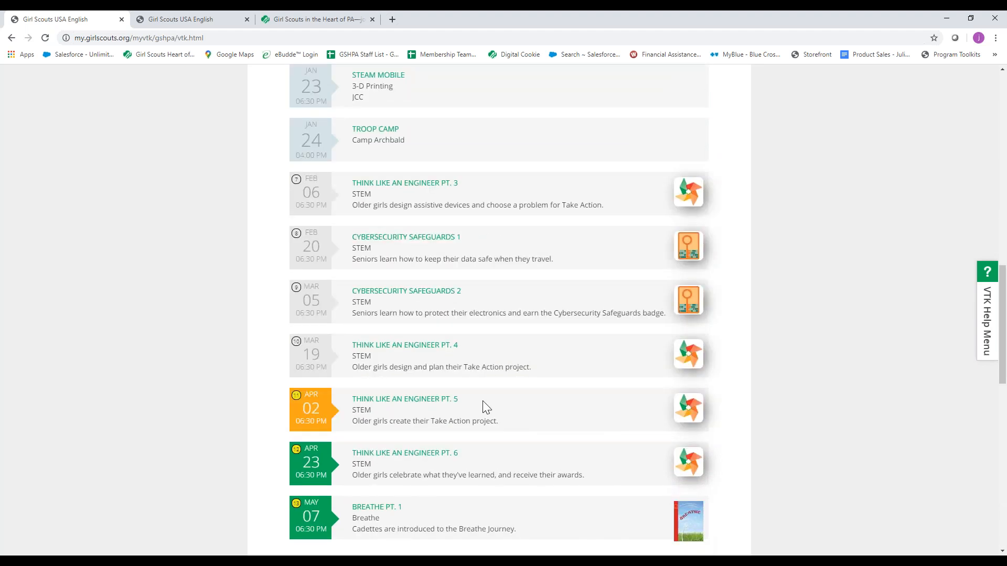
scroll(483, 401, "up", 6)
scroll(483, 401, "up", 6)
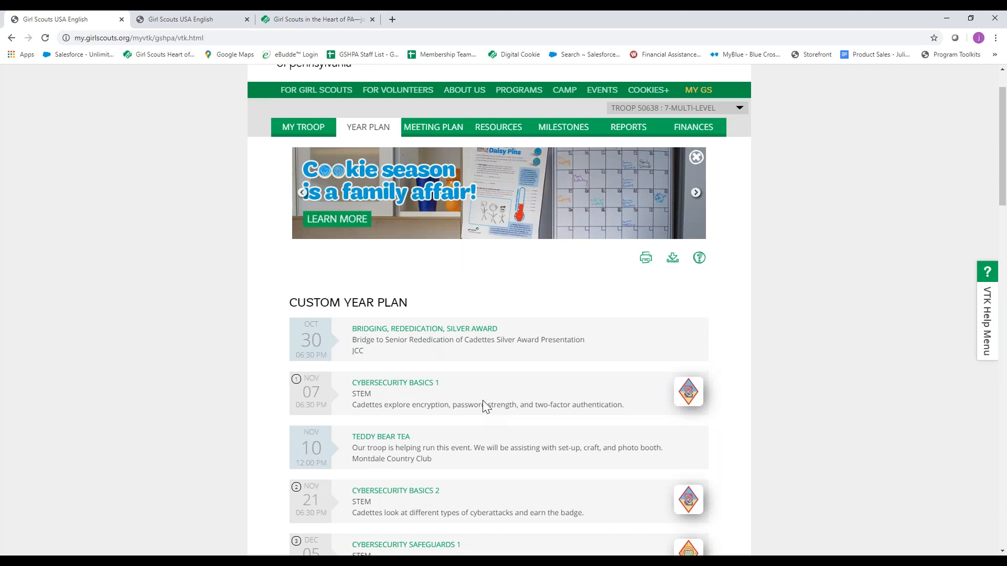
scroll(482, 400, "up", 2)
left_click(496, 436)
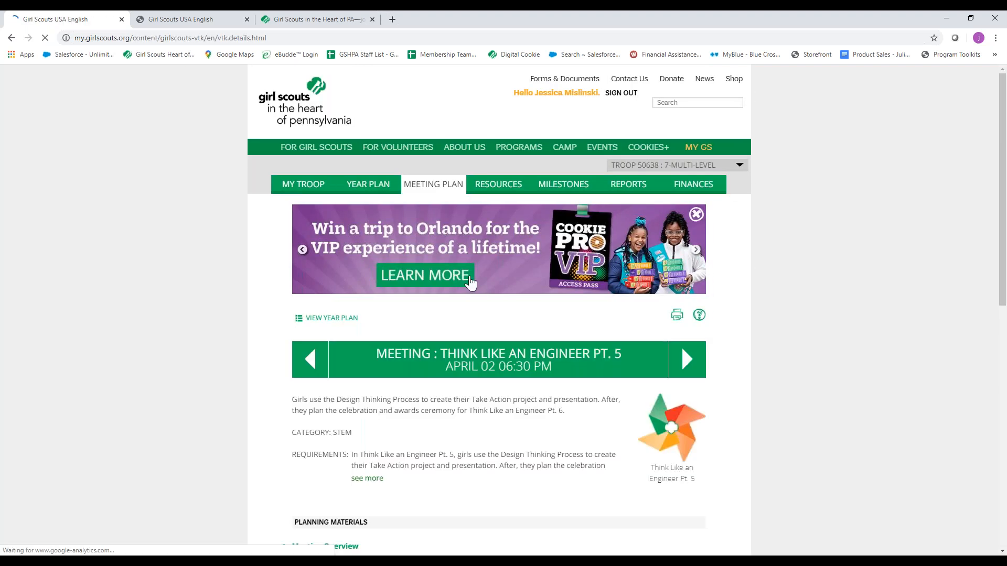
scroll(486, 372, "down", 4)
scroll(486, 372, "down", 1)
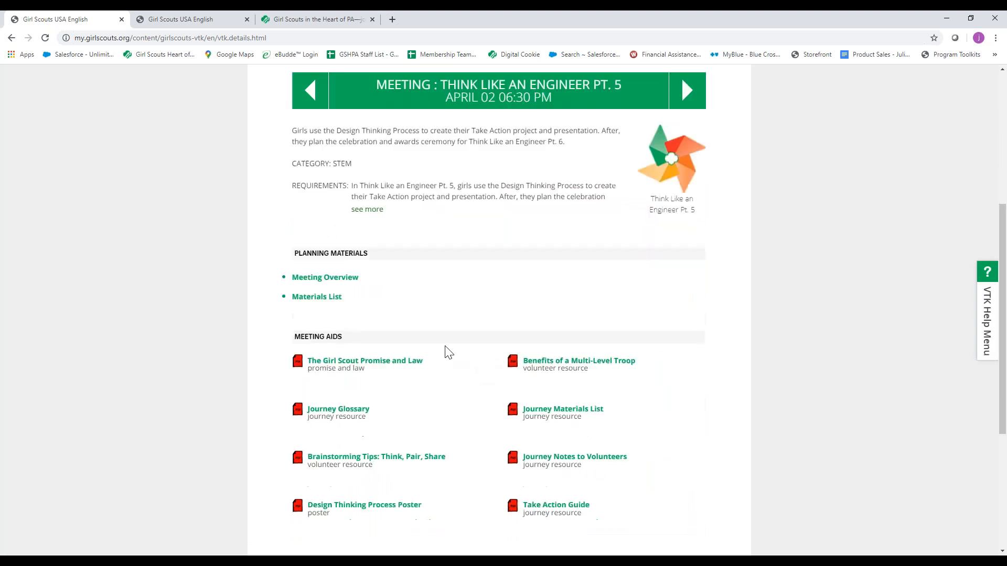
scroll(466, 341, "down", 1)
scroll(465, 341, "down", 3)
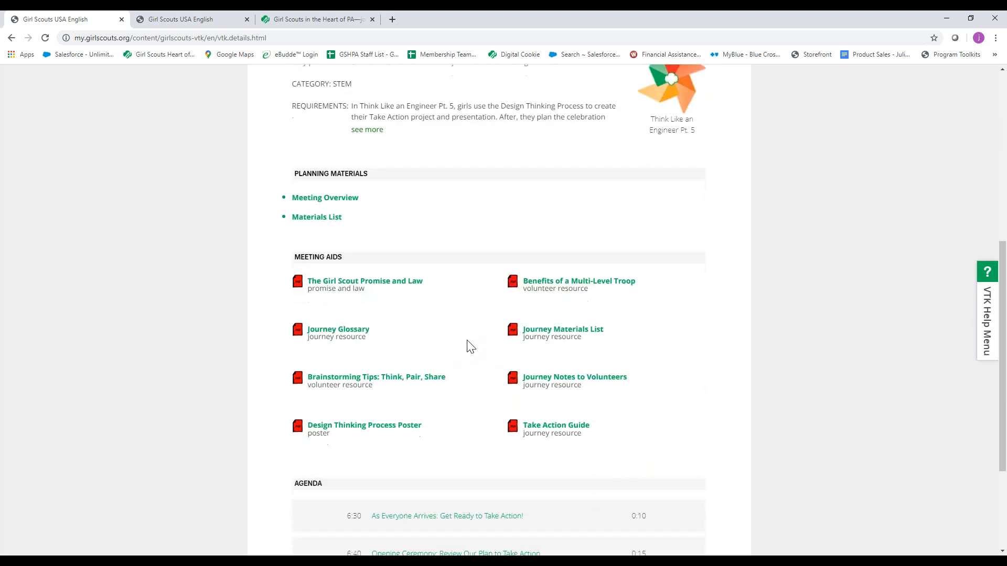
scroll(480, 345, "up", 8)
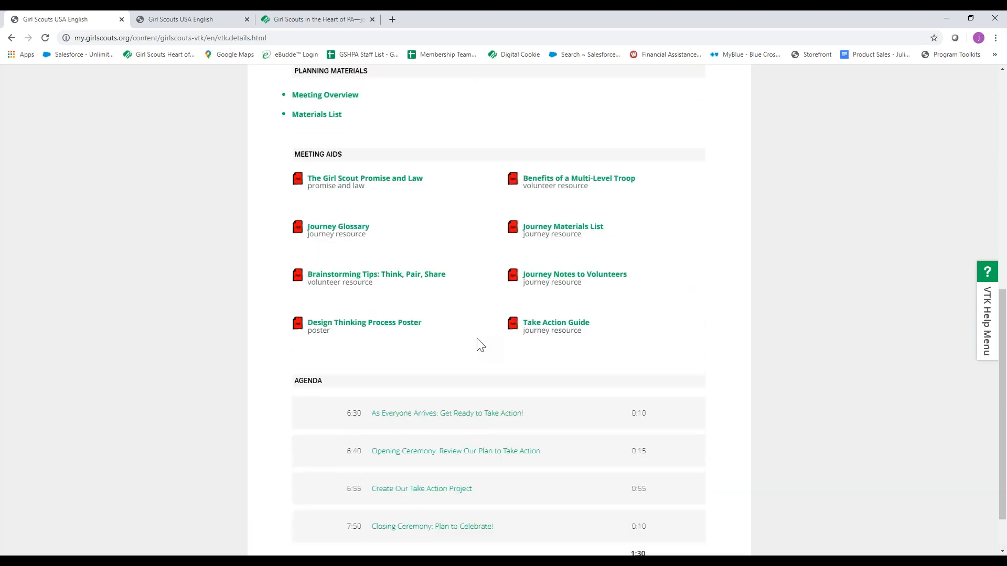
scroll(458, 398, "up", 2)
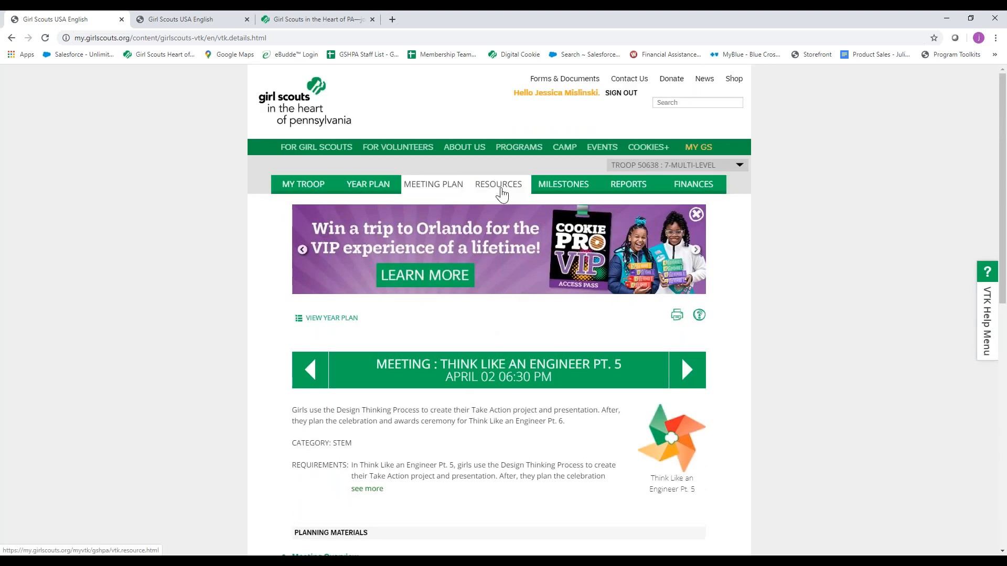
Open the troop's Resources and look over the multi-level resource categories.
left_click(499, 190)
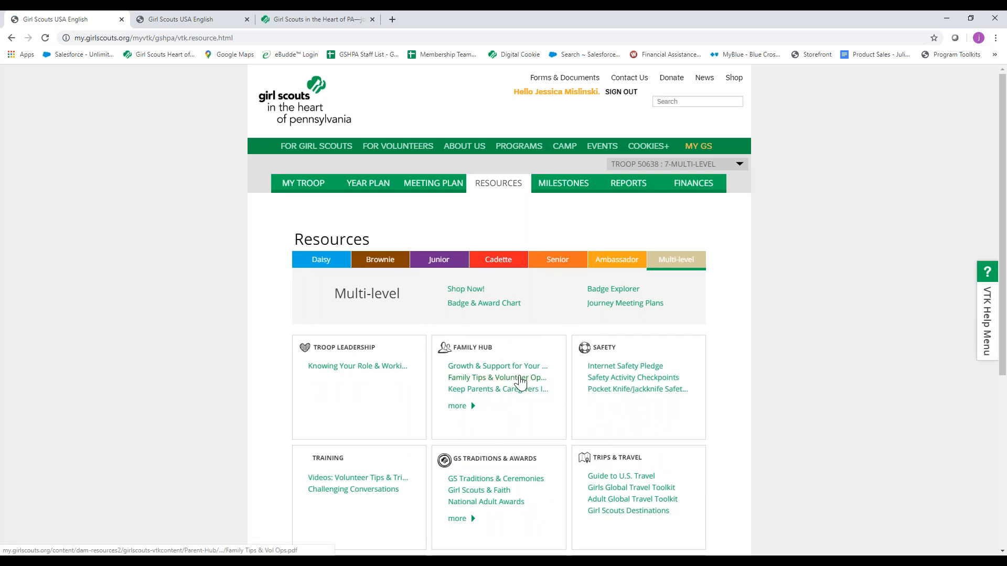
scroll(521, 383, "down", 1)
scroll(521, 383, "down", 1)
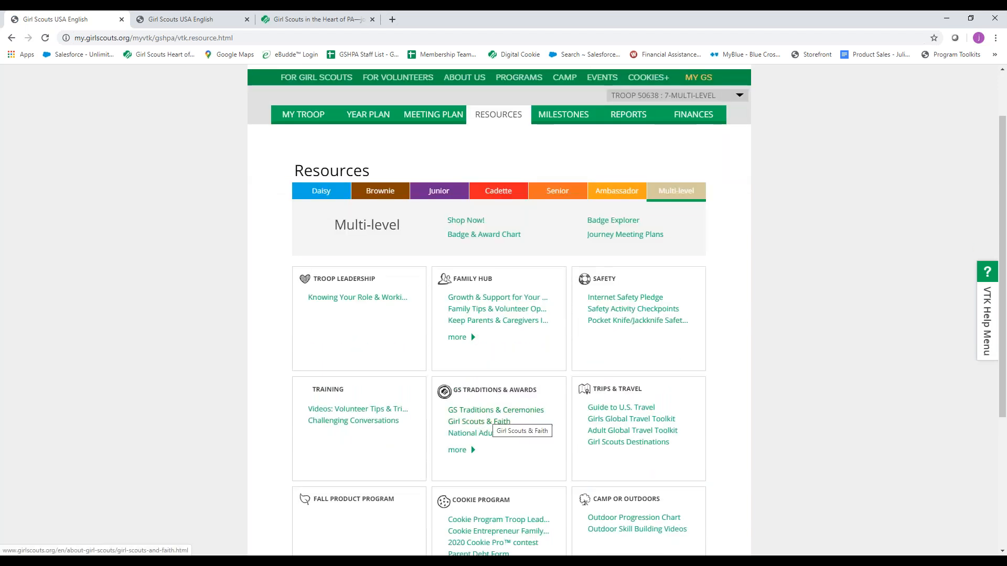
Expand the Family Hub resources, view the Raising Awesome Girls page, and close it to return to the resources.
left_click(470, 338)
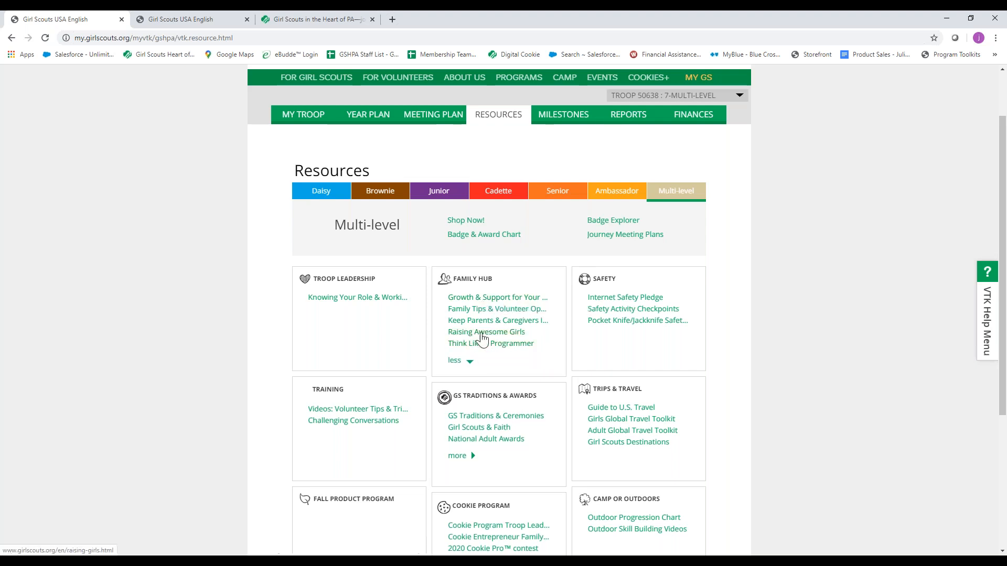
left_click(480, 333)
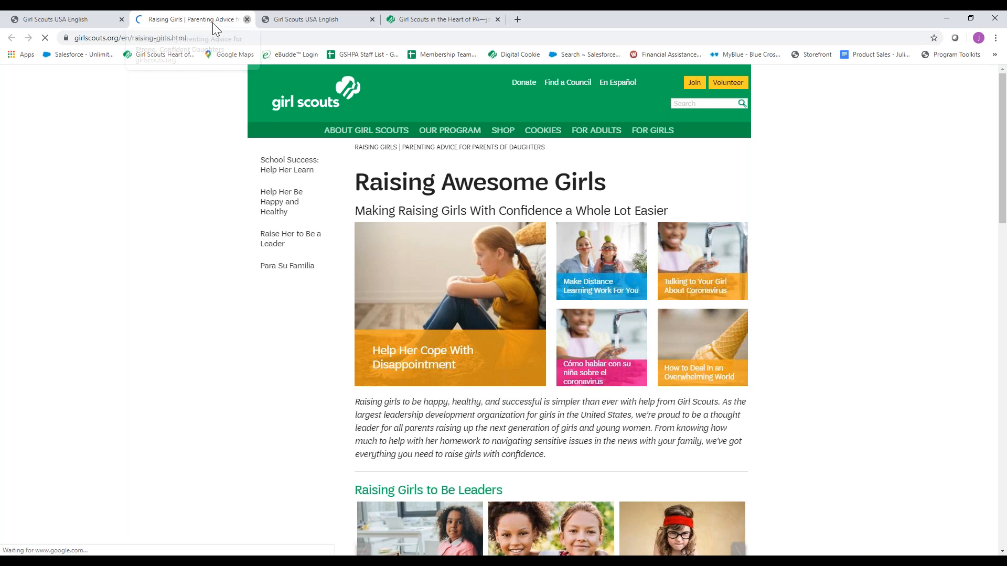
left_click(247, 20)
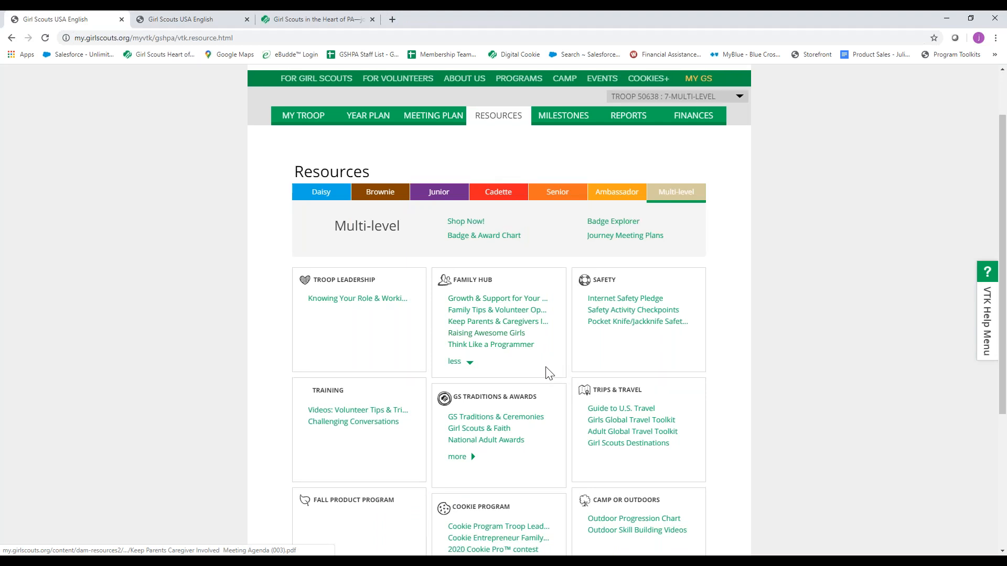
Switch to the council website and open the Volunteer Essentials page for volunteers.
scroll(548, 373, "up", 2)
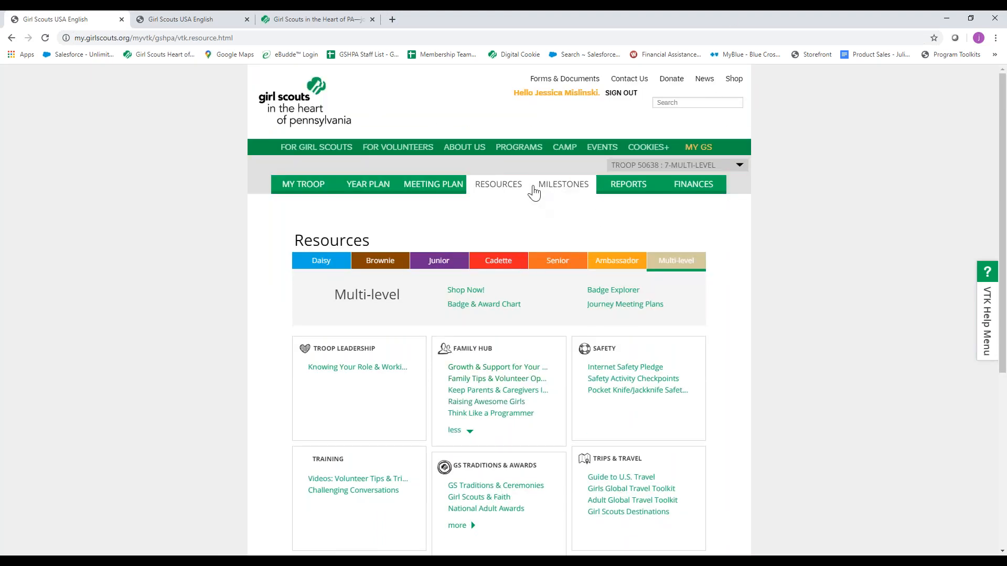
left_click(309, 21)
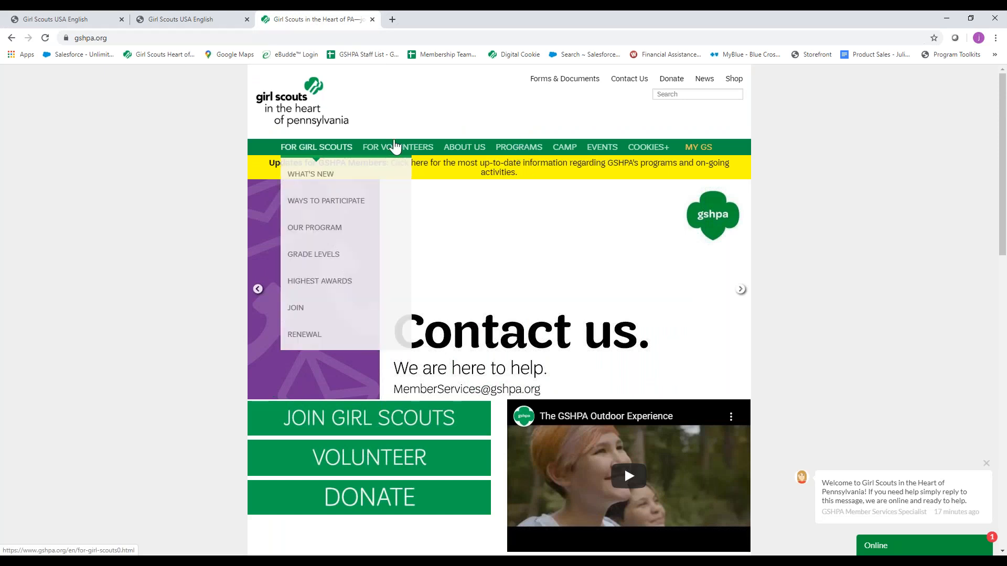
mouse_move(398, 148)
mouse_move(388, 172)
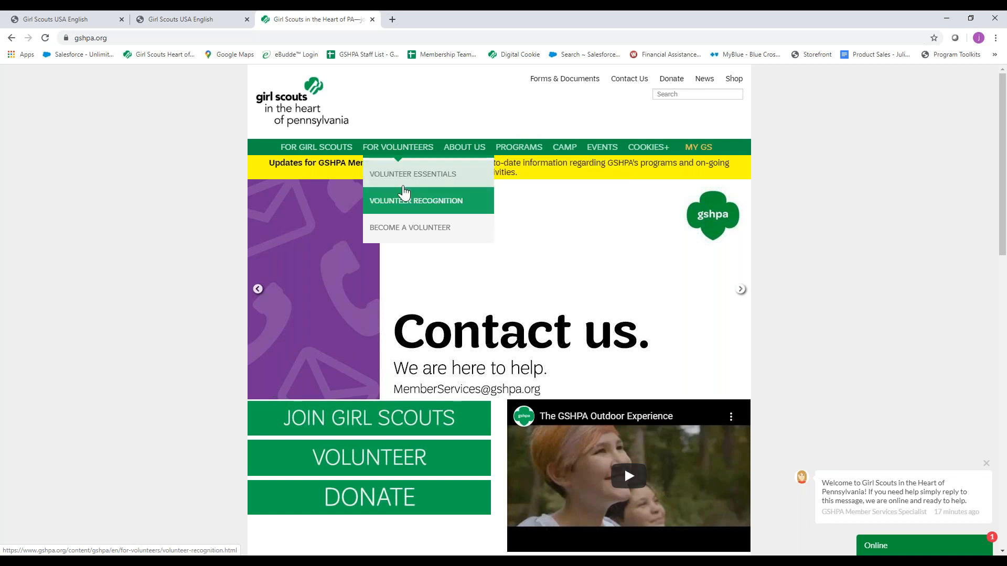
left_click(410, 180)
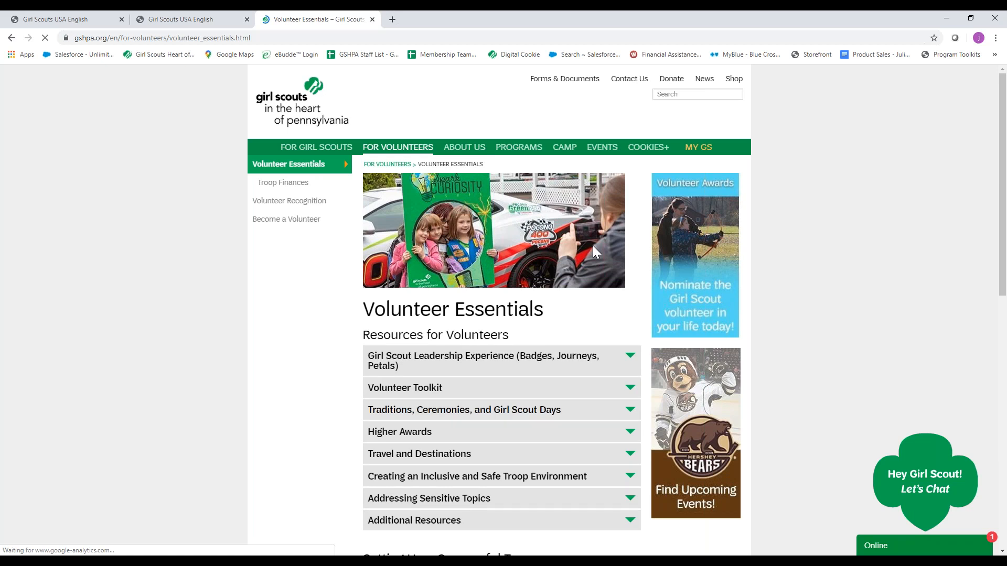
Expand the Volunteer Toolkit section under Resources for Volunteers and look over its video, user guides and feature list.
scroll(592, 246, "down", 1)
scroll(579, 250, "down", 1)
left_click(631, 247)
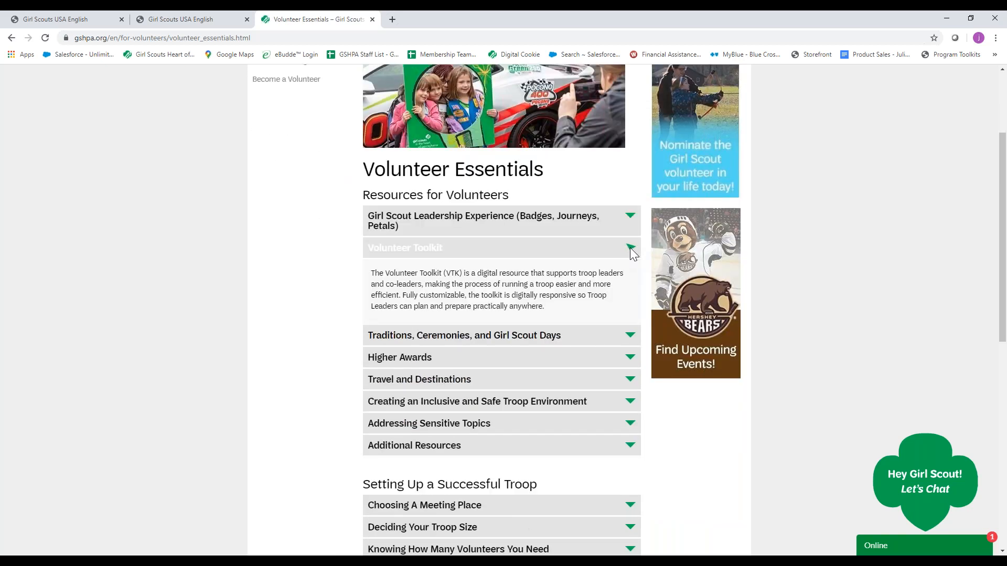
scroll(518, 291, "down", 1)
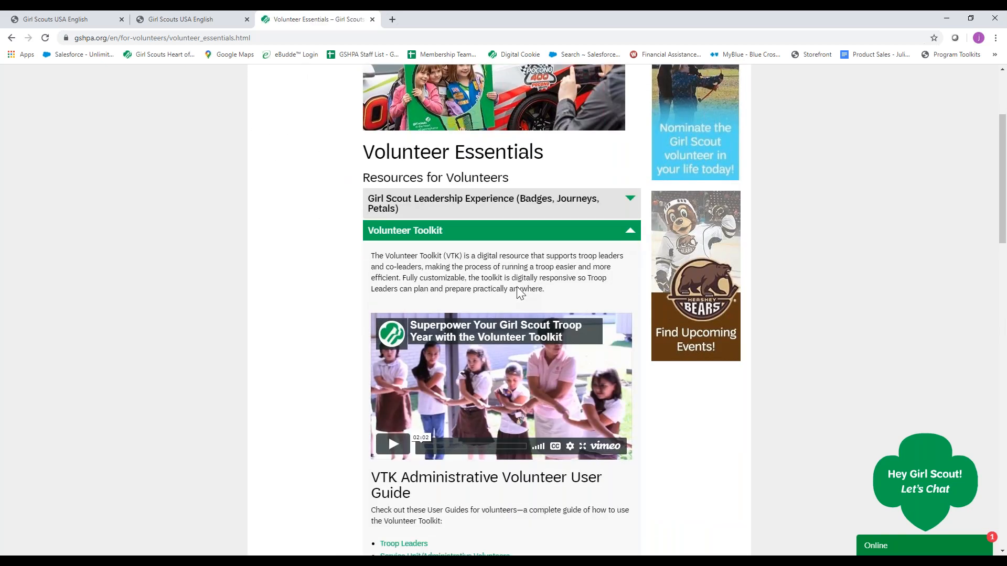
scroll(507, 483, "down", 1)
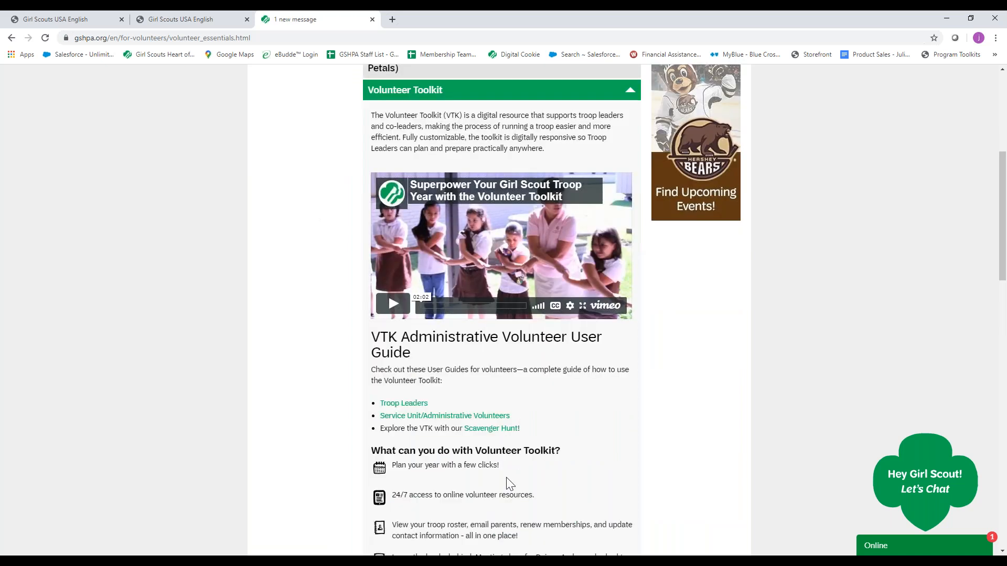
scroll(508, 483, "down", 1)
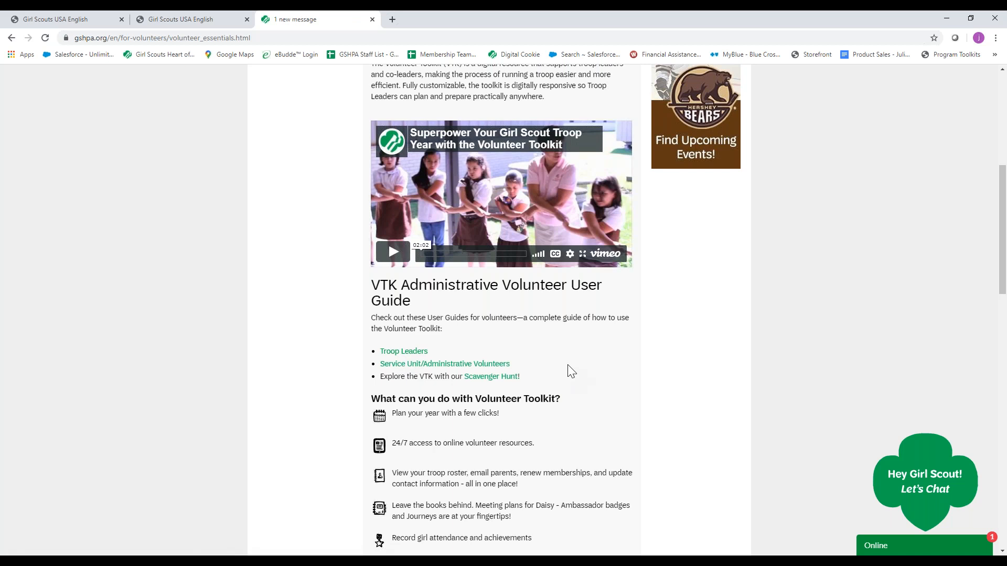
scroll(545, 351, "down", 1)
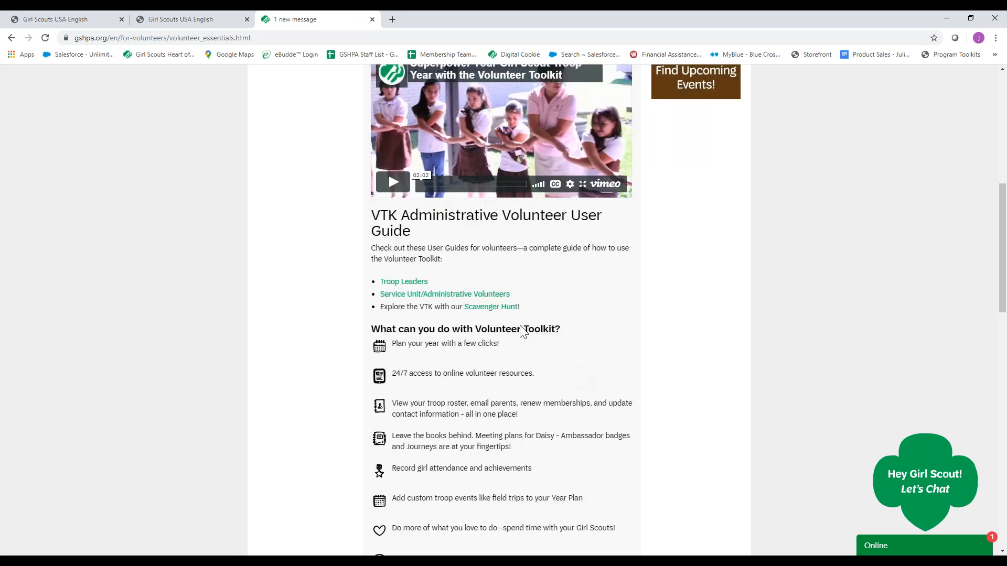
Open the VTK Scavenger Hunt document, read through its tasks, and return to the Volunteer Essentials page.
left_click(494, 310)
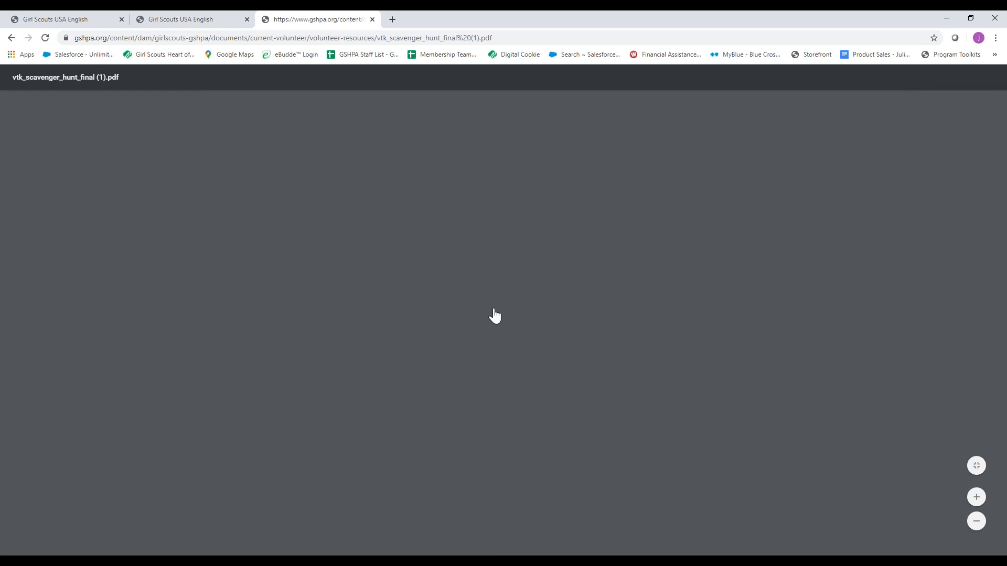
scroll(498, 314, "down", 3)
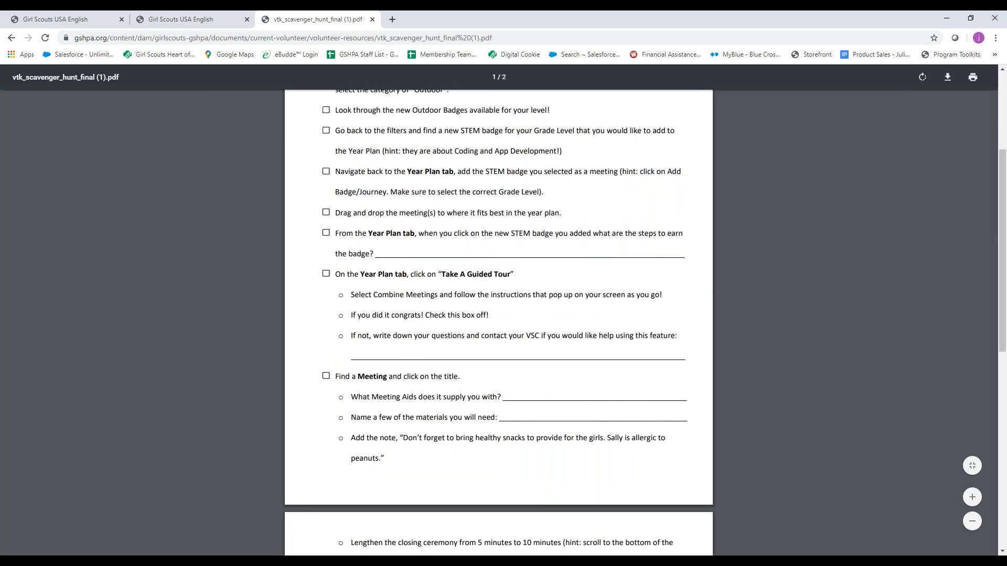
scroll(497, 312, "down", 5)
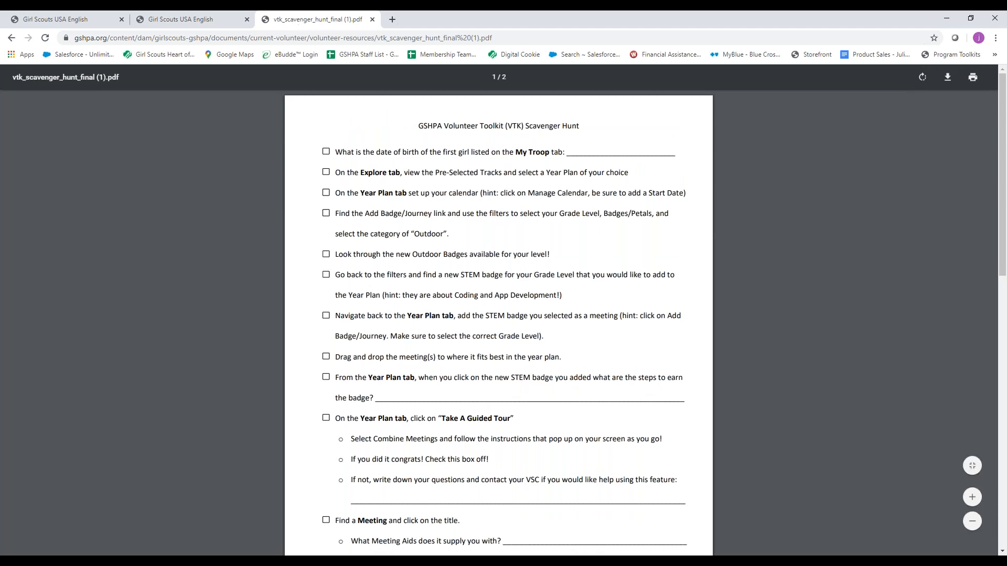
left_click(10, 38)
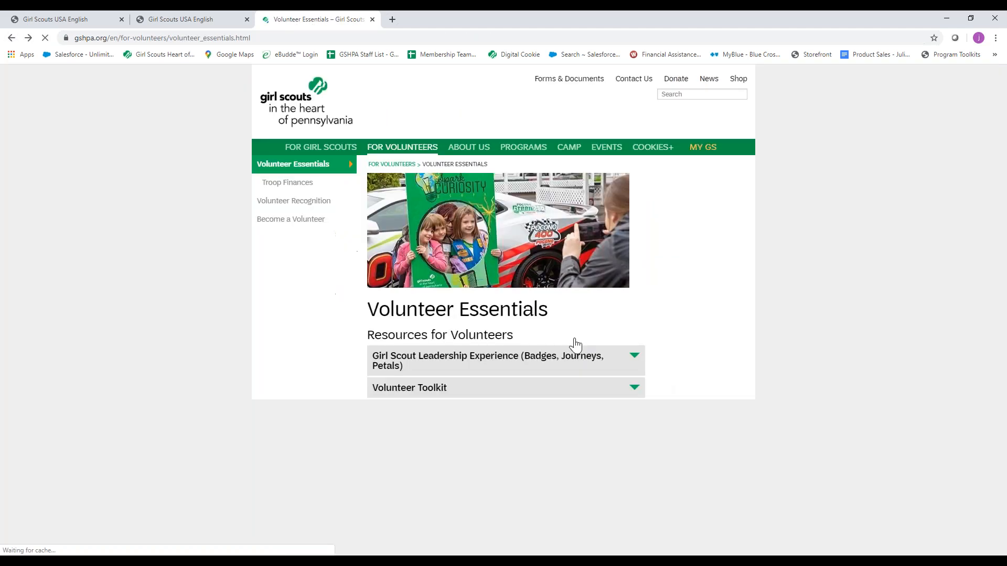
Expand the Volunteer Toolkit section again and look over the parent information and the Get Started tutorial video topics.
scroll(632, 318, "down", 1)
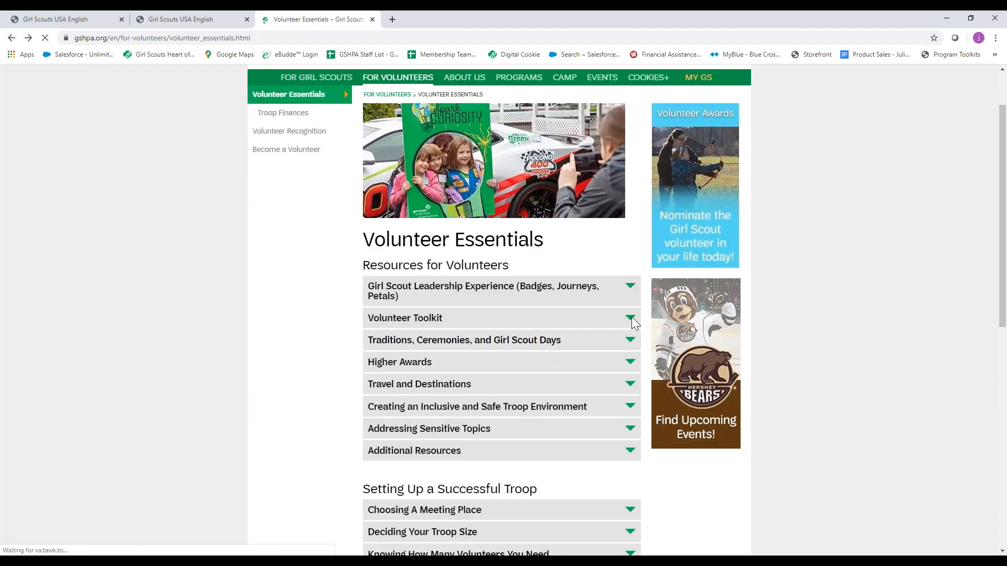
left_click(631, 319)
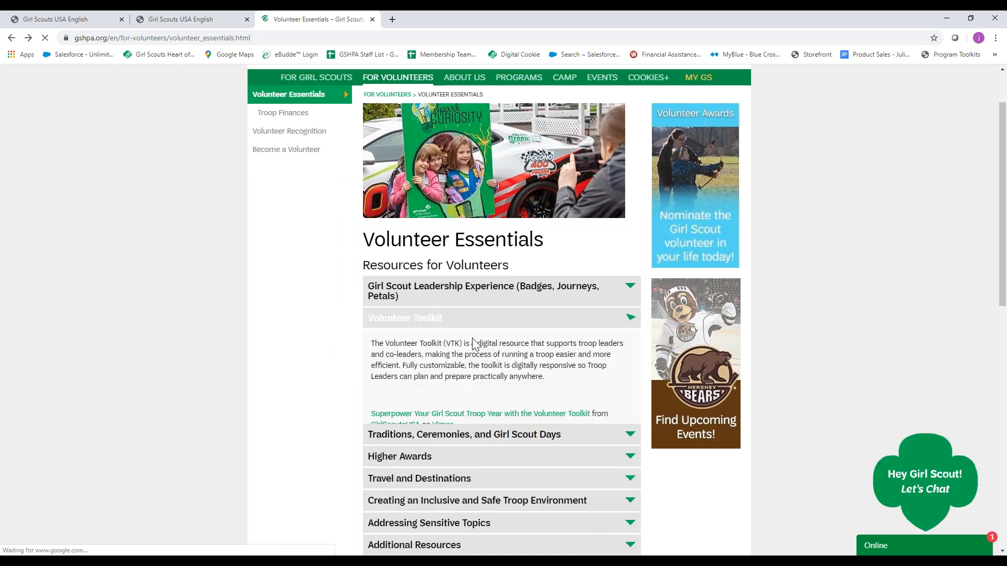
scroll(493, 332, "down", 10)
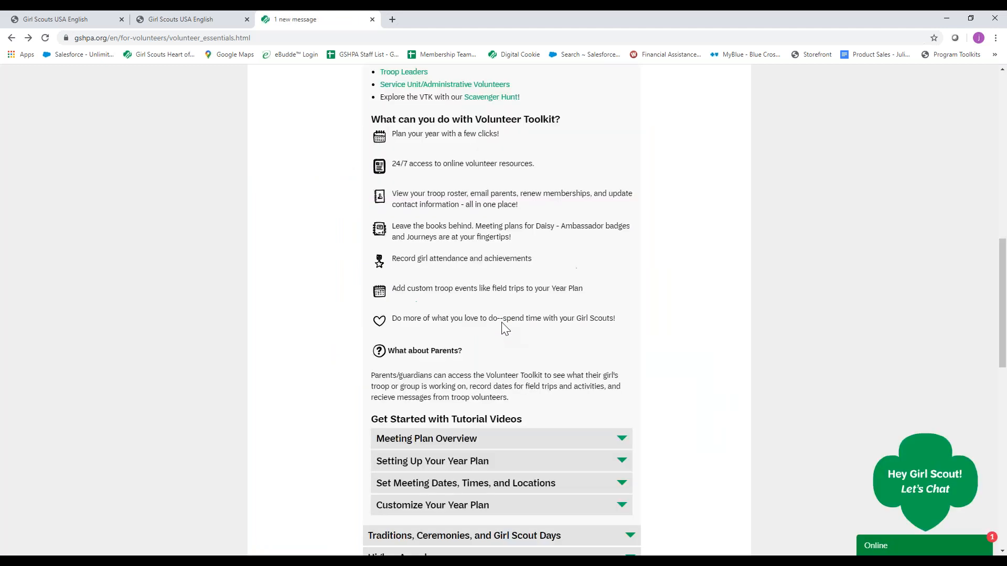
scroll(577, 308, "down", 1)
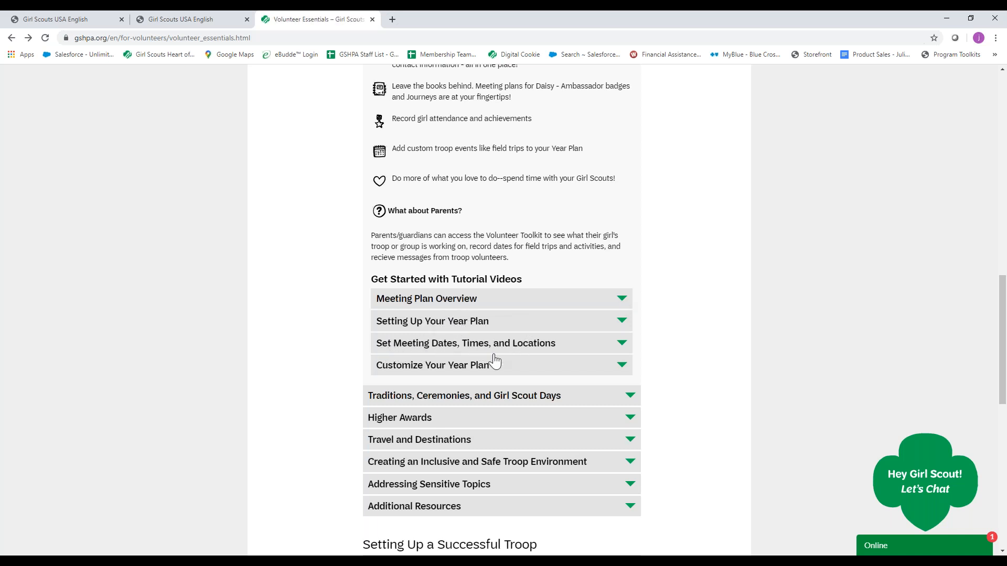
Review the troop's custom year plan in the Volunteer Toolkit and return to the council's Volunteer Essentials page.
left_click(52, 20)
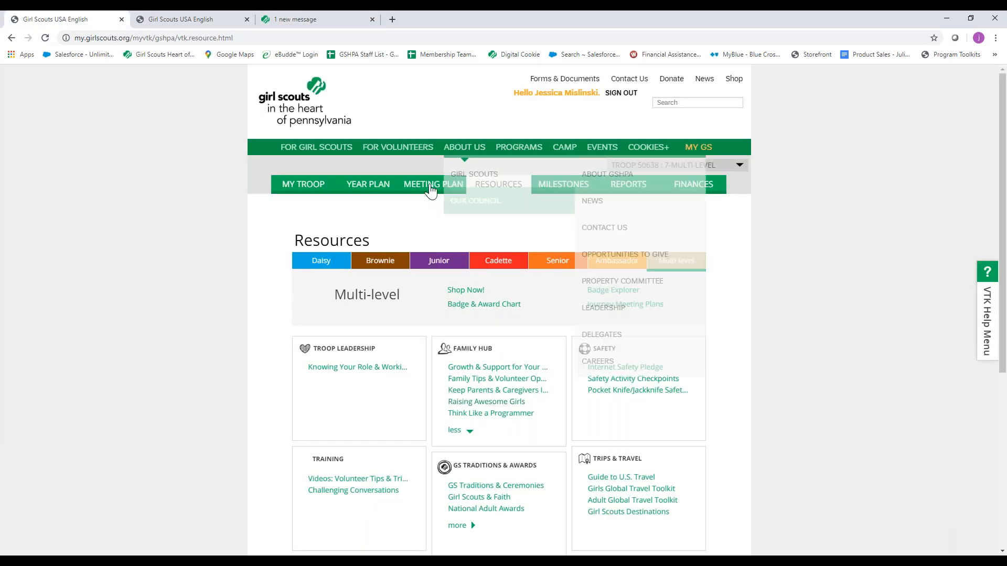
left_click(431, 187)
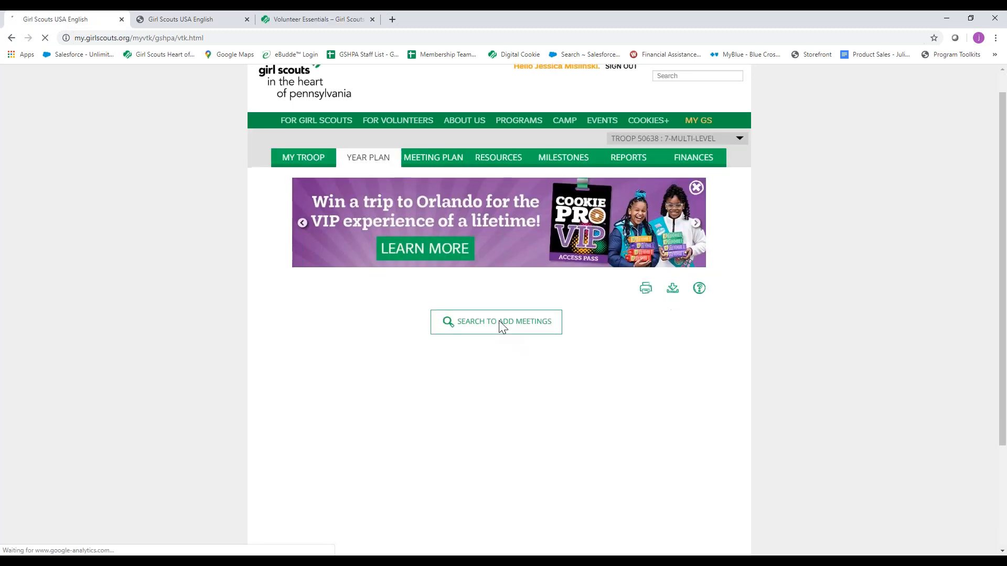
scroll(498, 320, "down", 2)
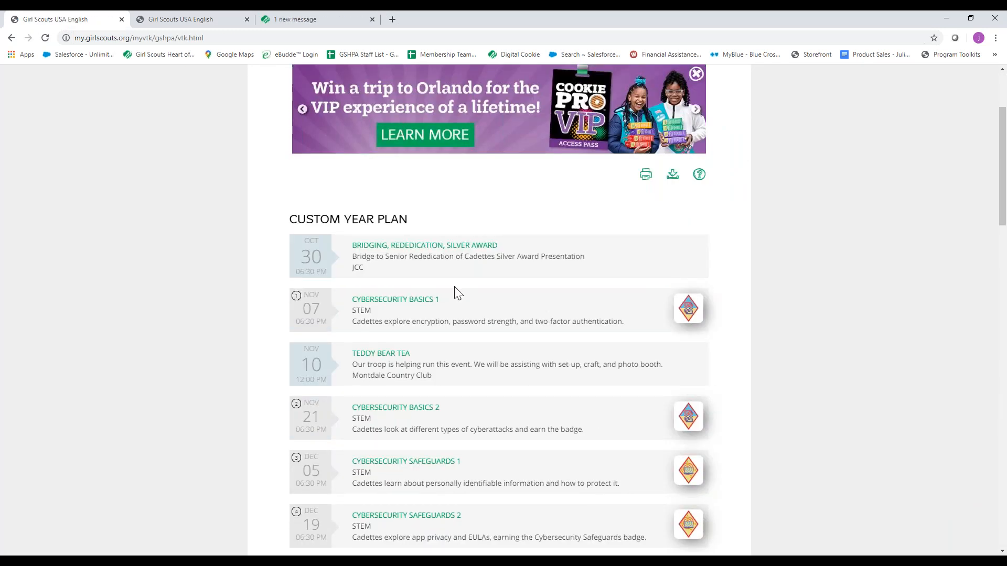
scroll(454, 287, "down", 1)
scroll(454, 286, "down", 2)
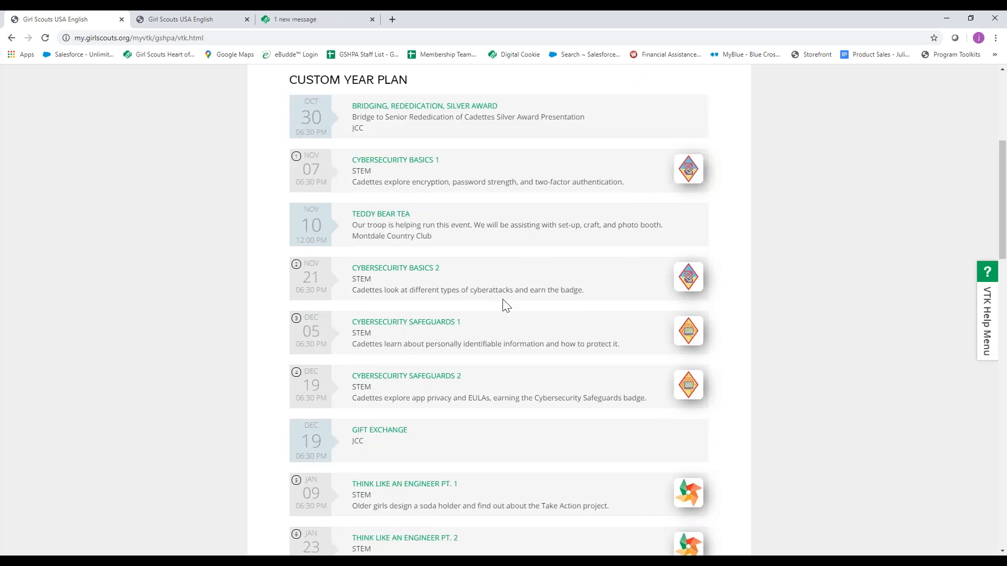
scroll(504, 303, "up", 1)
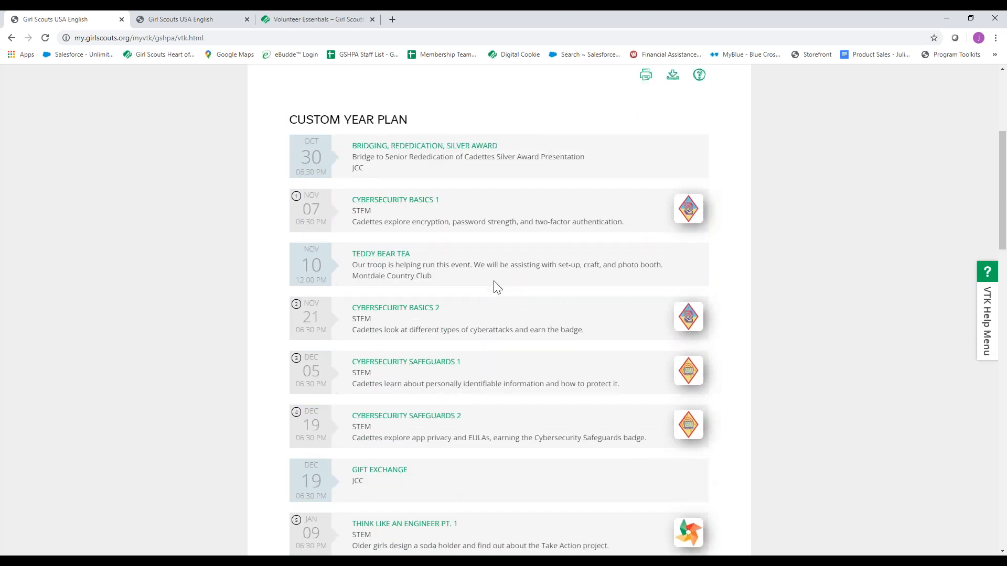
scroll(494, 281, "up", 2)
left_click(318, 20)
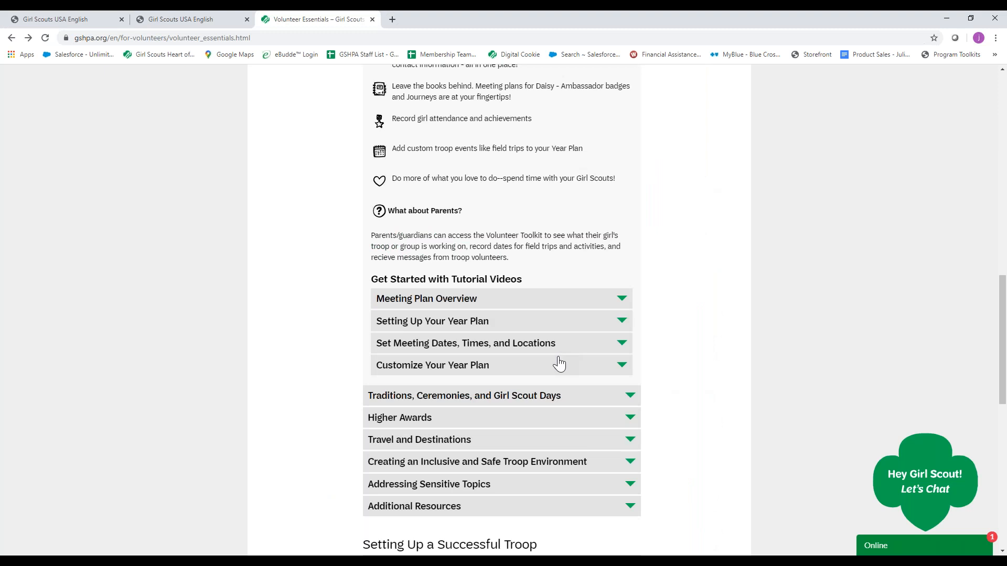